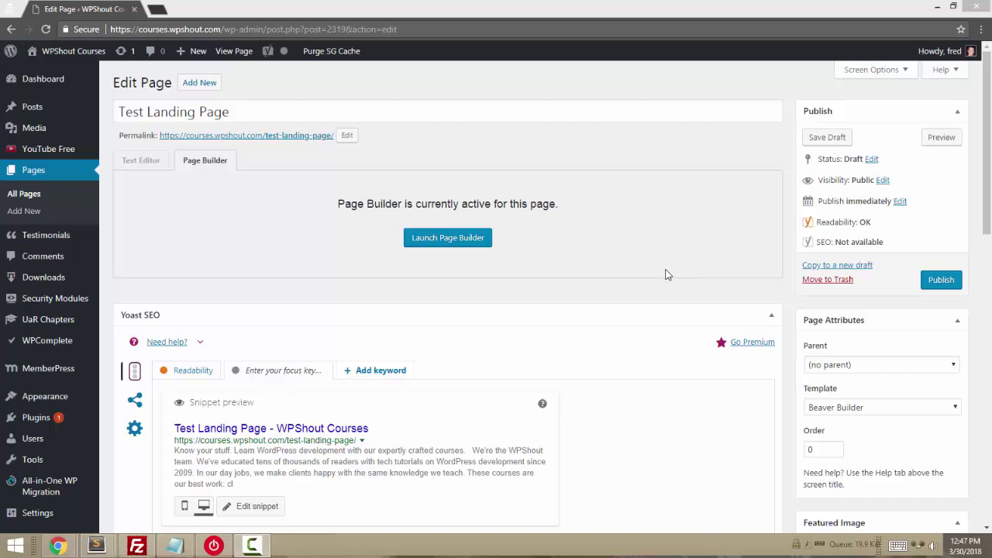
Launch Page Builder on Test Landing Page, then go back to its Edit Page screen.
click(471, 243)
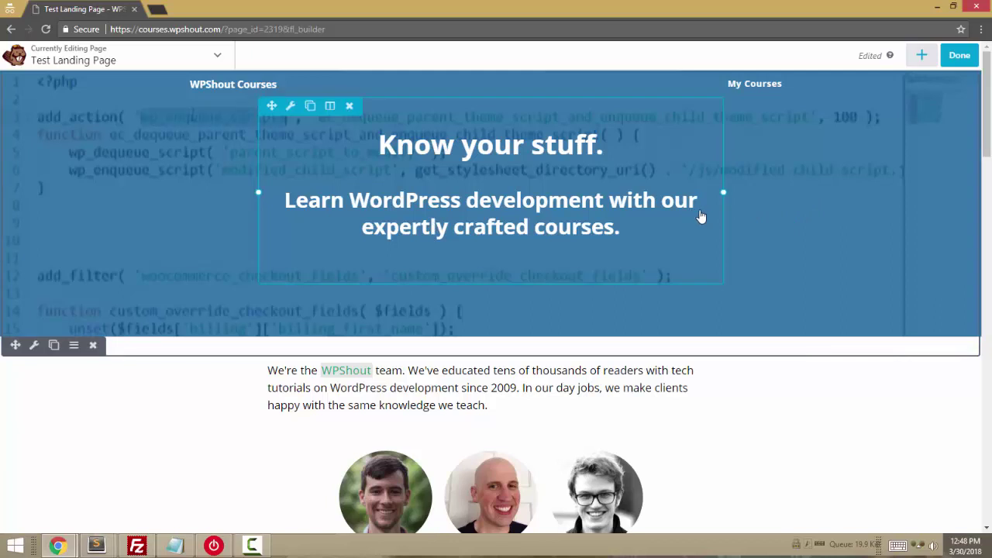
click(11, 30)
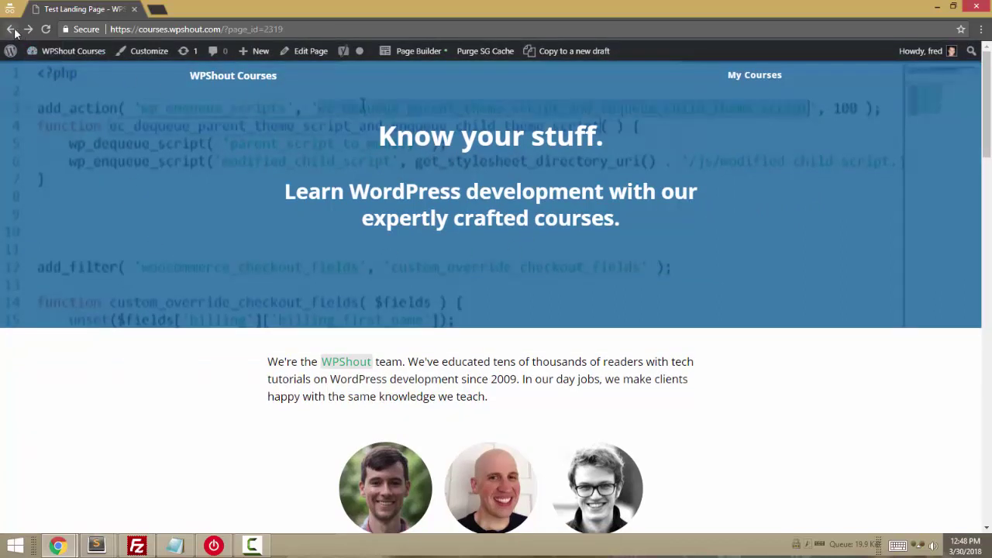
click(11, 30)
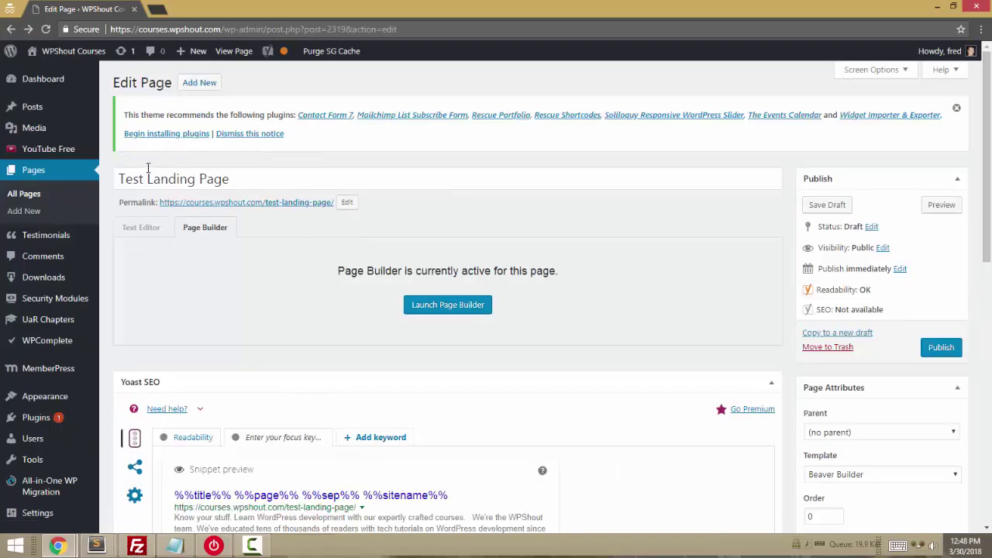
Select the page title, then start loading courses.wpshout.com in a new private window.
triple_click(146, 178)
click(291, 178)
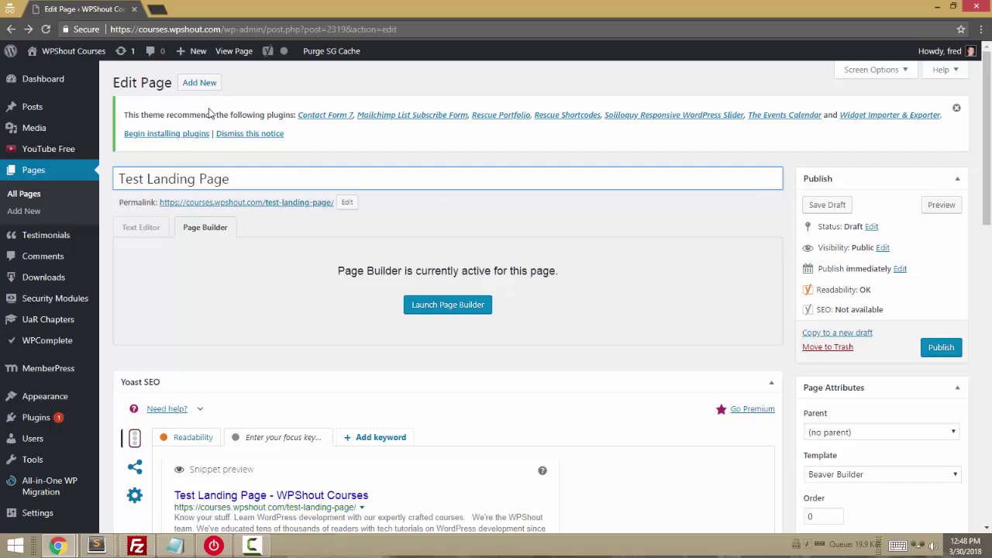
key(ctrl+shift+n)
text(courses.wpshout.com)
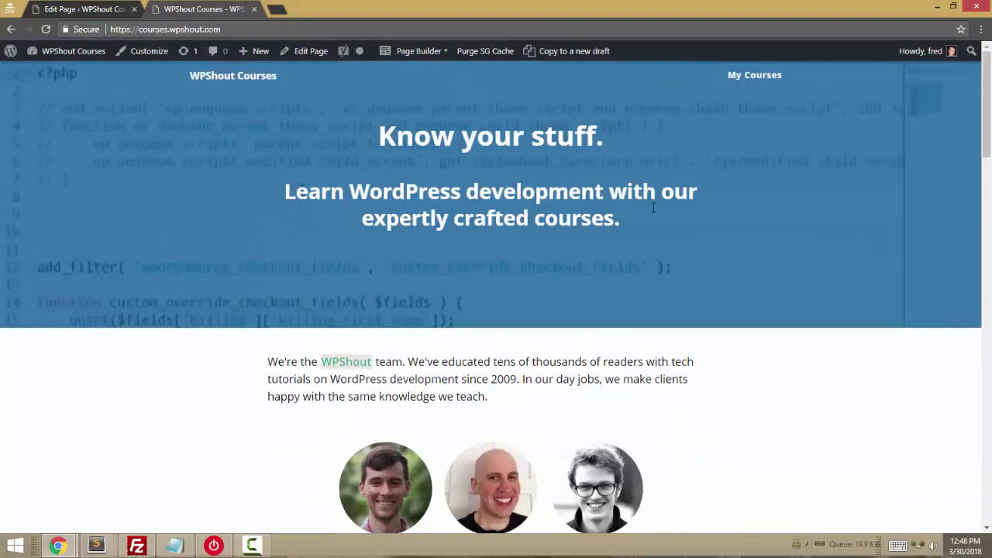
Scroll through the live homepage's 'Know your stuff.' hero, then close the WPShout Courses tab.
drag(37, 108, 68, 178)
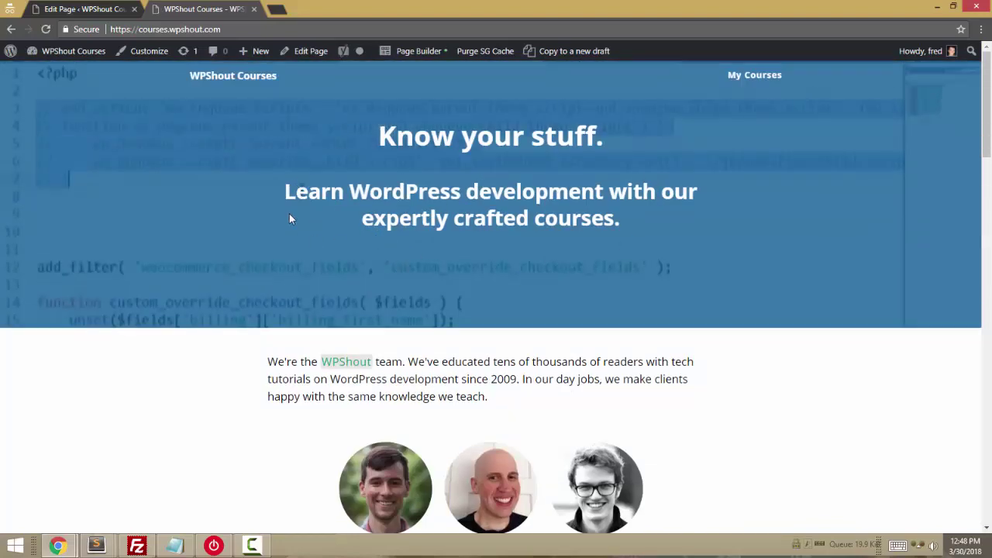
scroll(490, 250, down, 15)
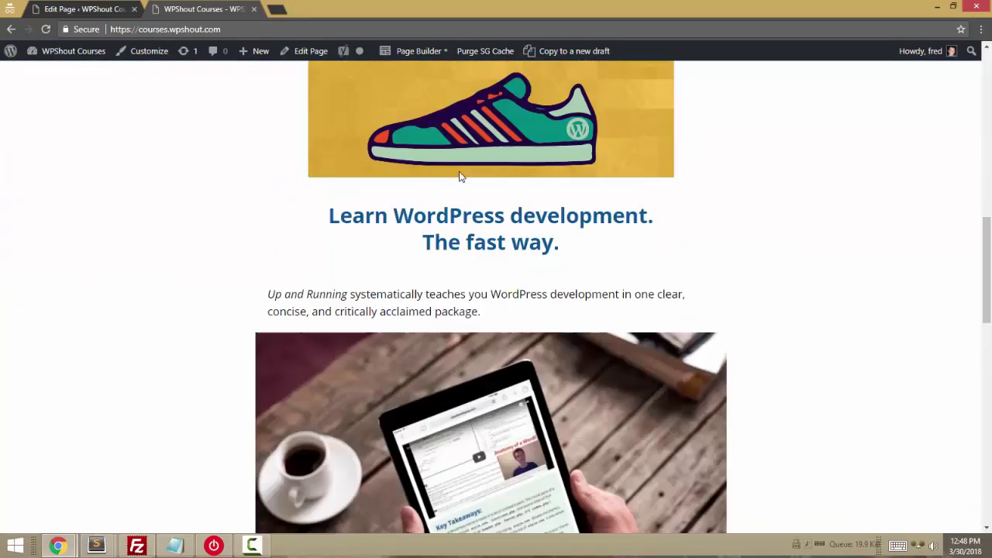
scroll(468, 166, up, 15)
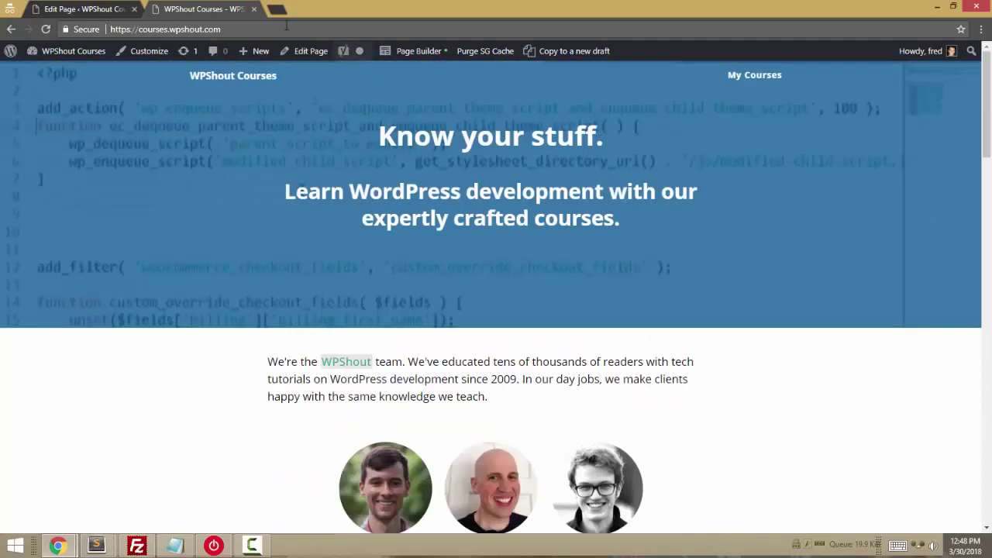
click(253, 9)
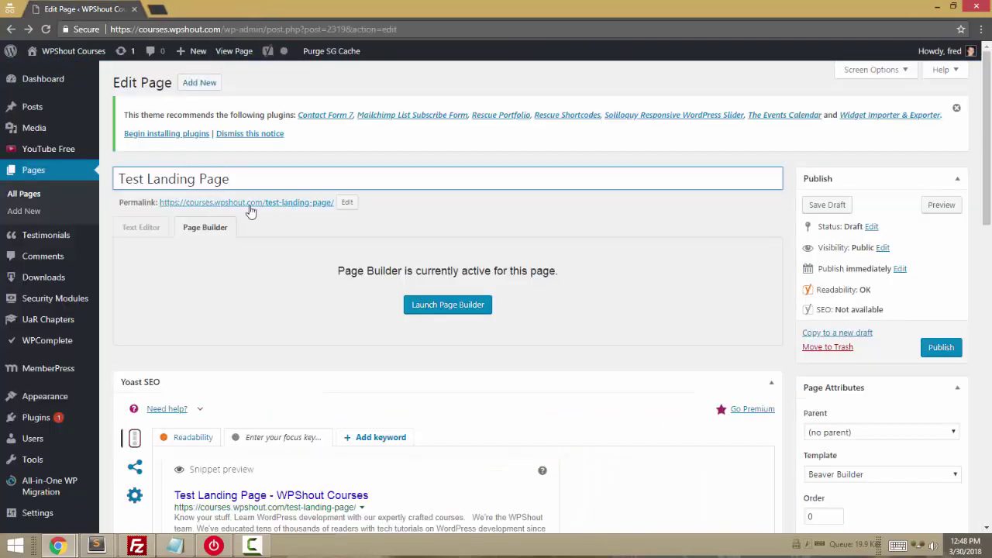
Launch Beaver Builder on Test Landing Page and scroll past its 'Know your stuff.' hero row.
click(437, 306)
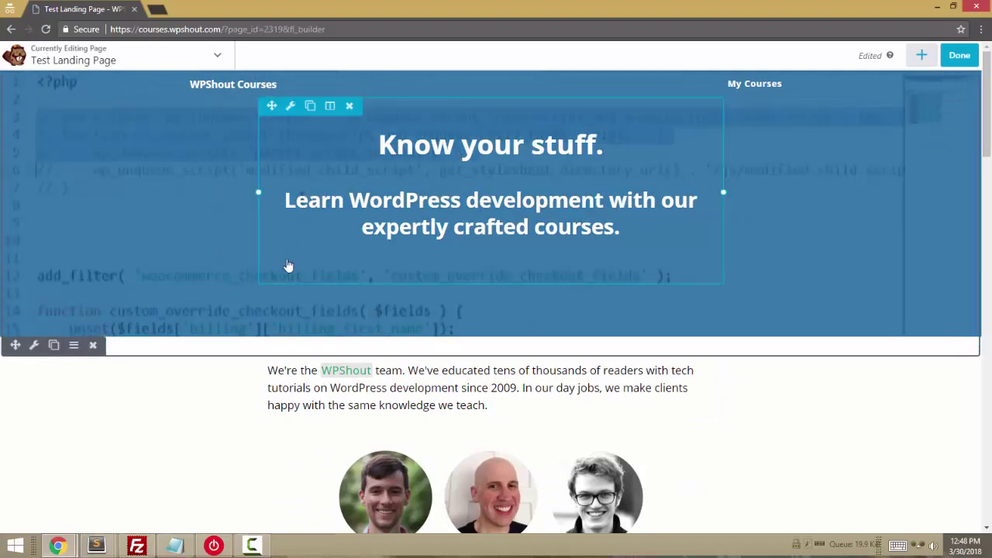
scroll(320, 287, down, 9)
scroll(333, 302, up, 5)
scroll(341, 286, up, 5)
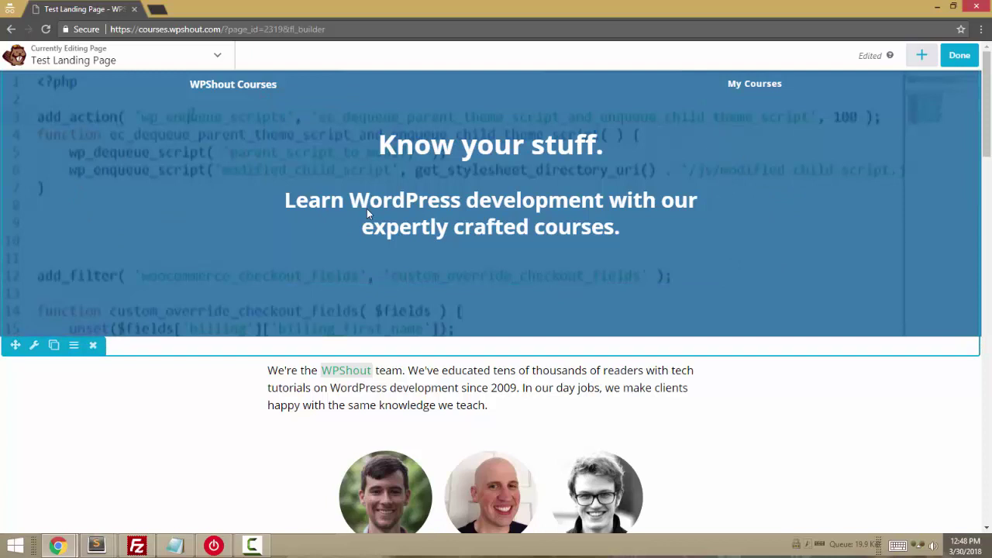
key(ctrl+d)
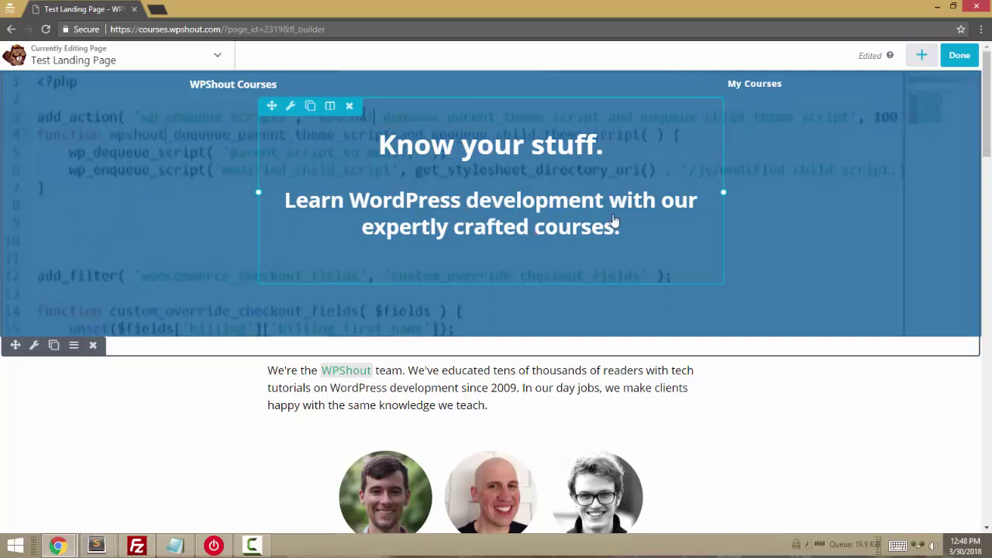
In the hero row's settings, switch width to Fixed and back to Full Width, reaching the spacing options.
click(37, 347)
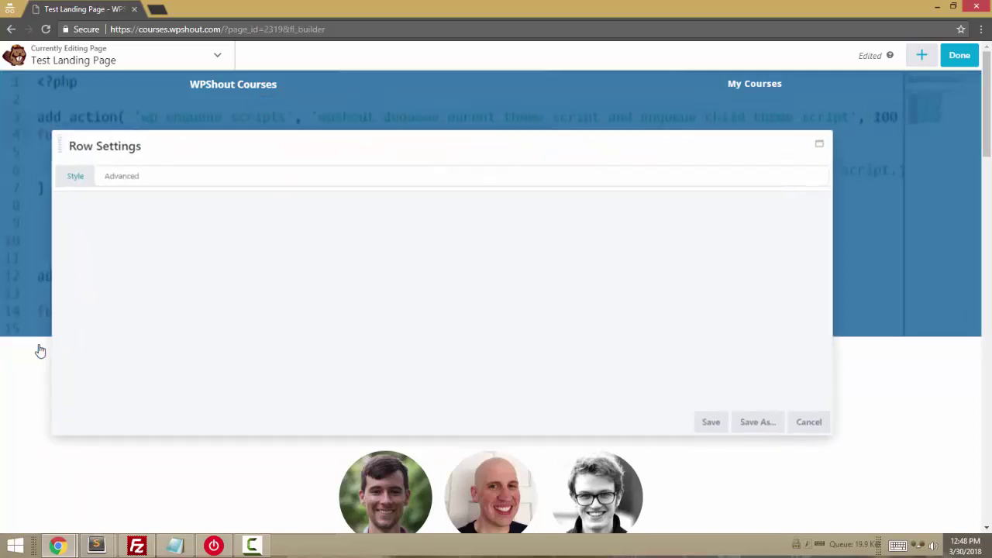
click(109, 179)
click(82, 183)
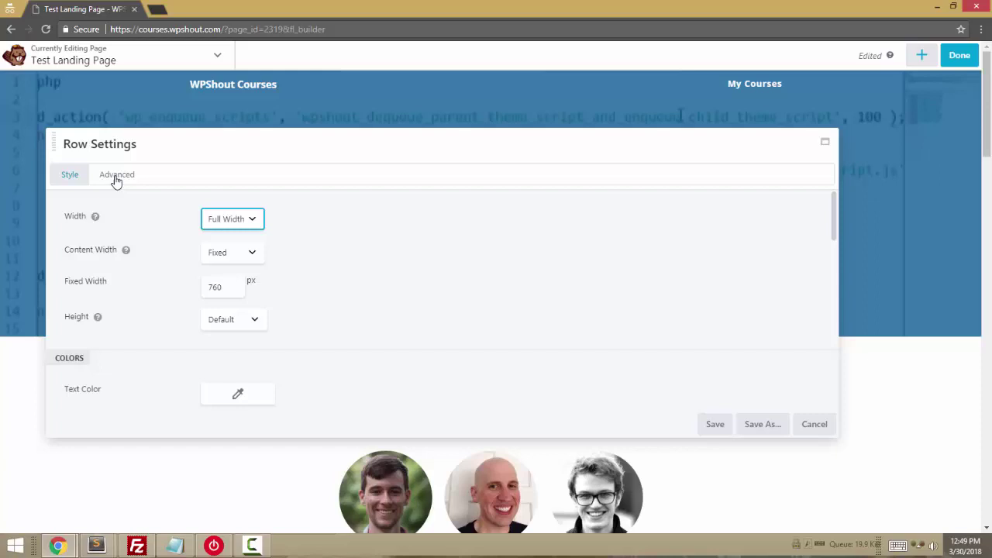
click(252, 221)
click(220, 241)
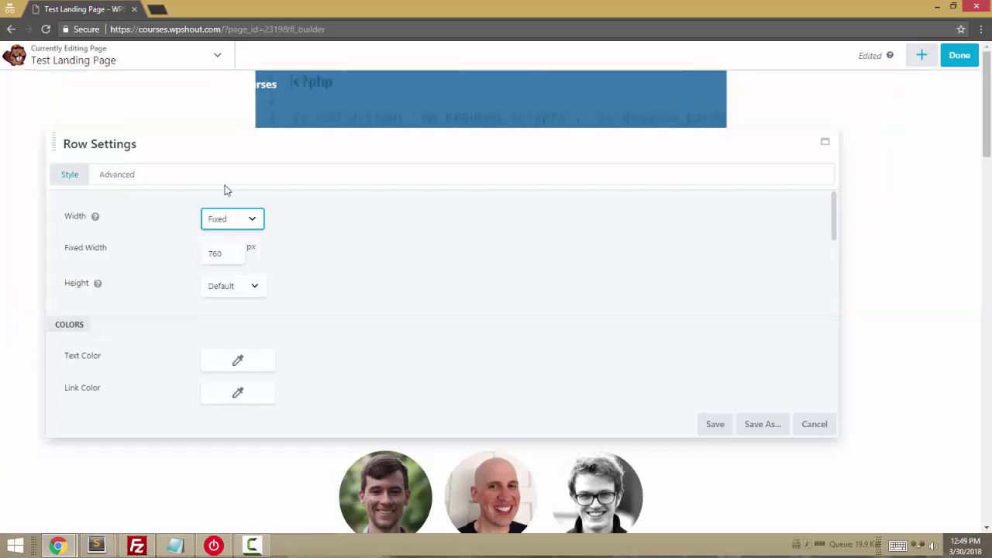
drag(236, 145, 252, 317)
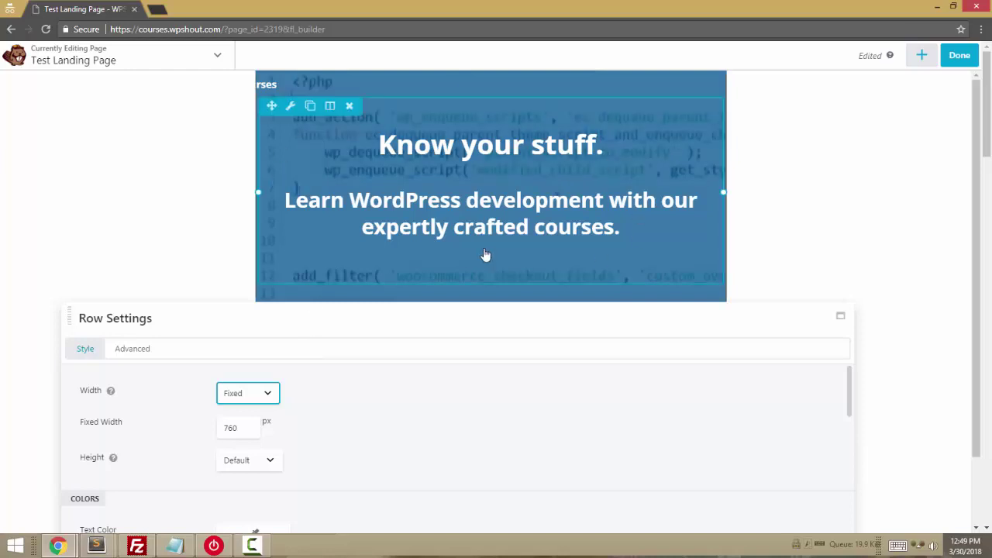
click(265, 393)
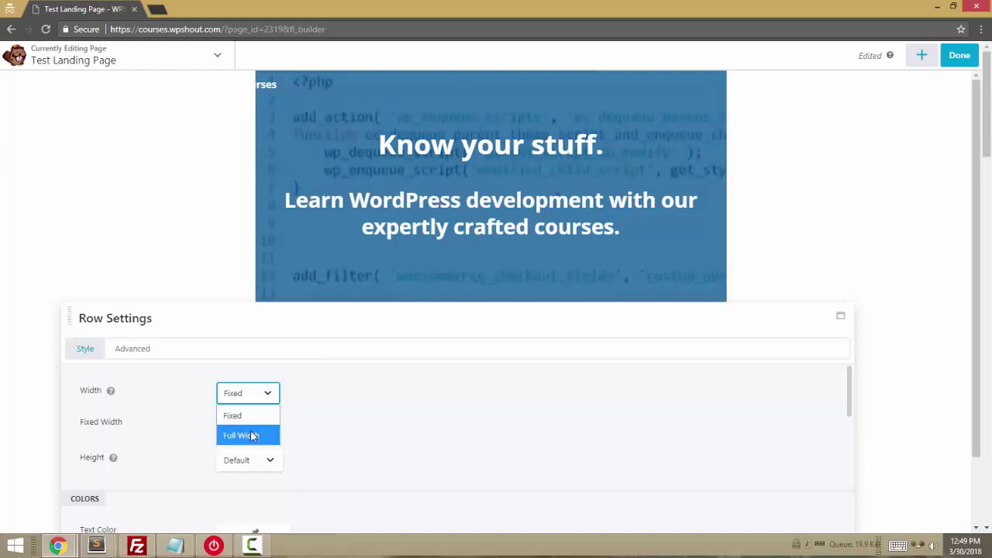
click(241, 435)
drag(272, 313, 299, 178)
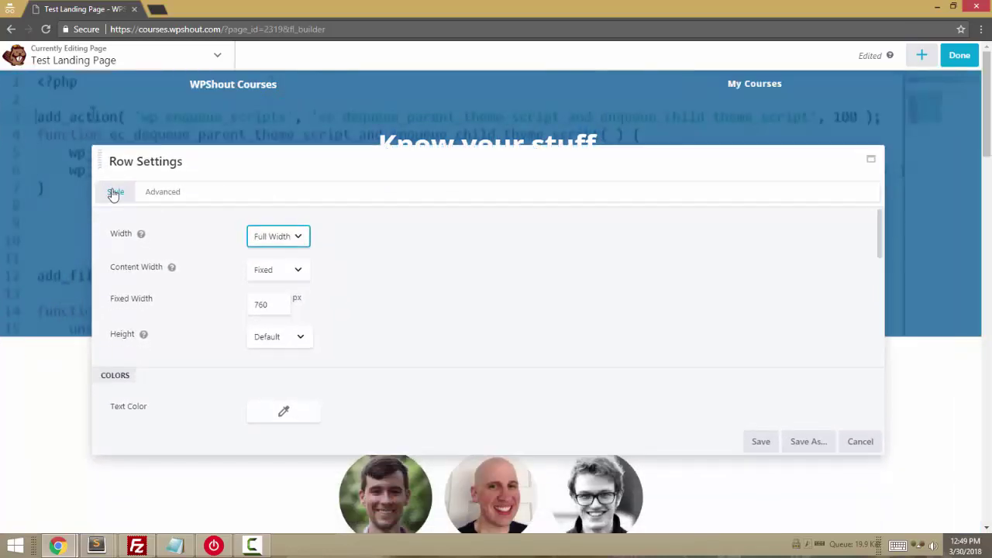
click(167, 192)
Clear the row's right and left padding fields so they return to the 20 px default.
click(284, 251)
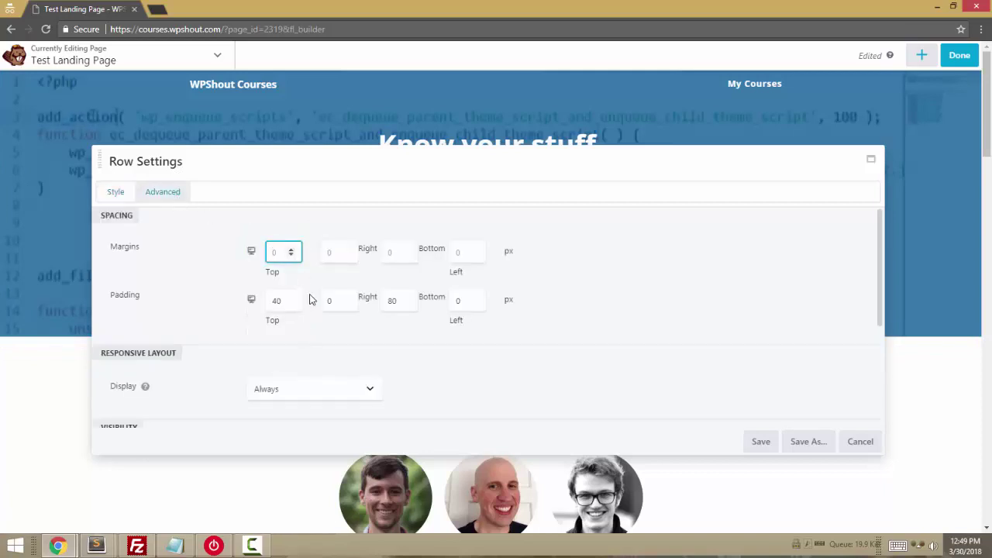
click(332, 251)
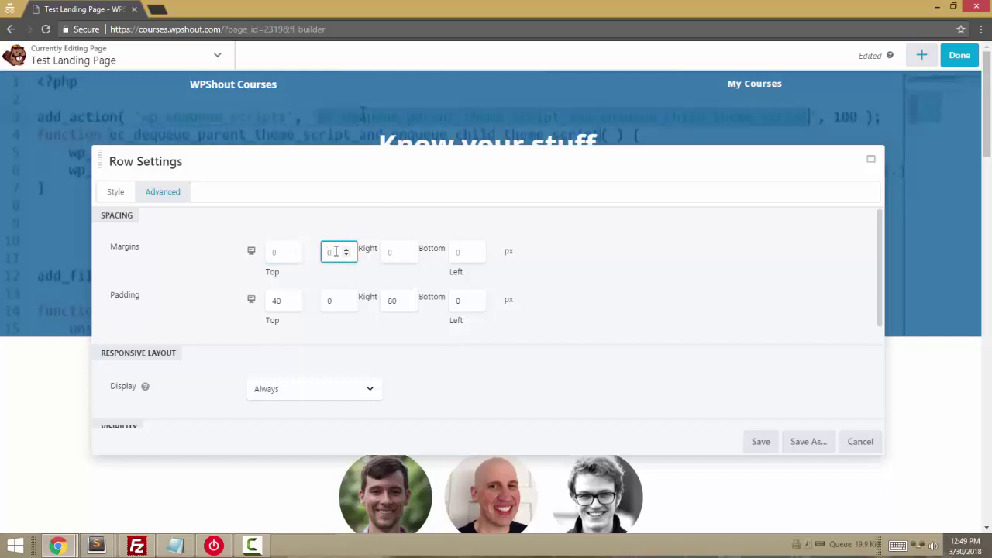
text(-1)
key(BackSpace)
key(BackSpace)
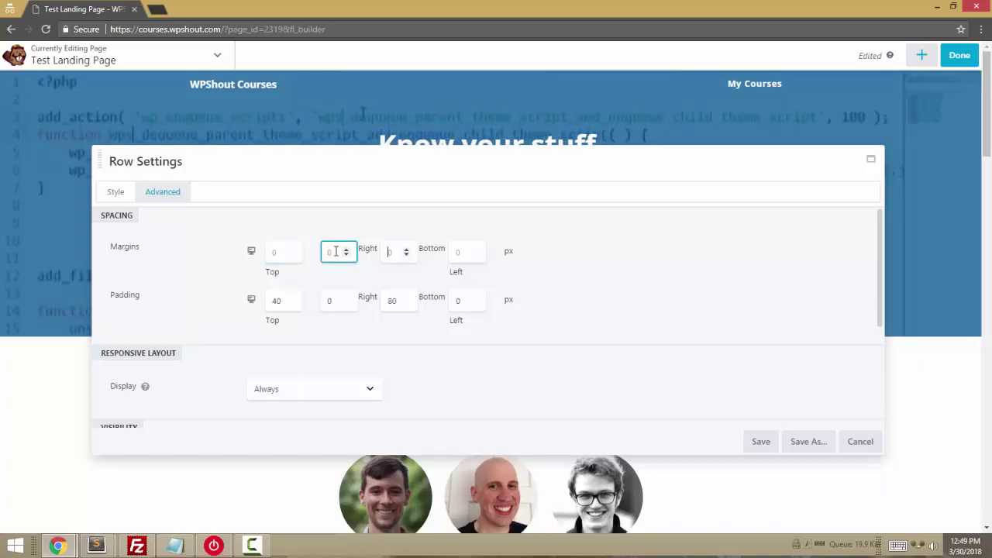
key(Tab)
key(Tab)
key(Tab)
key(Tab)
key(BackSpace)
key(Tab)
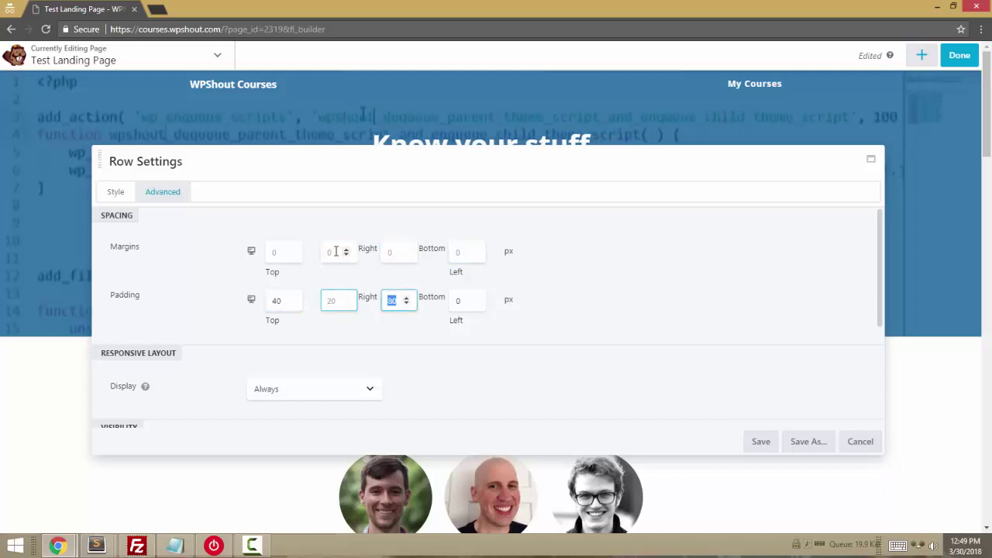
key(Tab)
key(BackSpace)
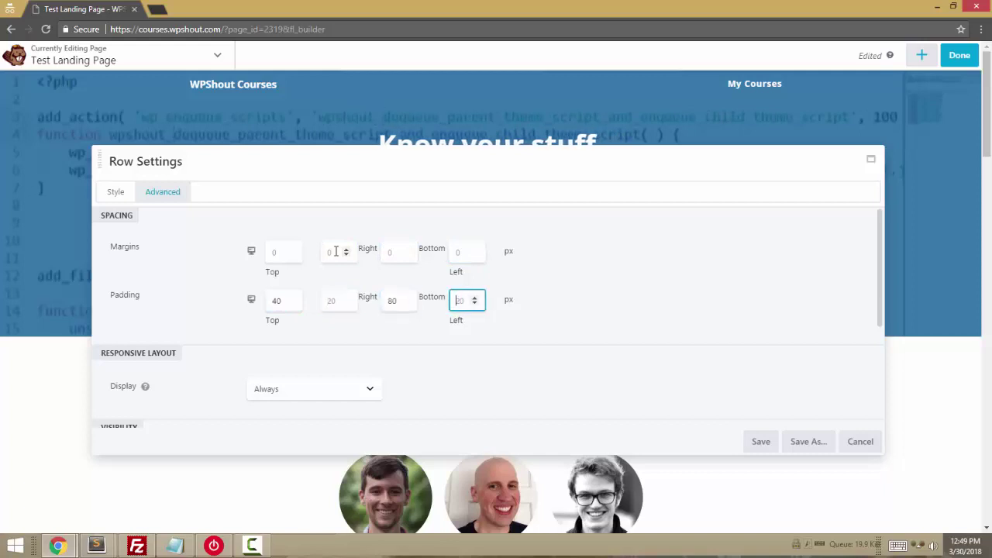
Try a 20 px right margin, then set the left and right margins to 0.
click(336, 252)
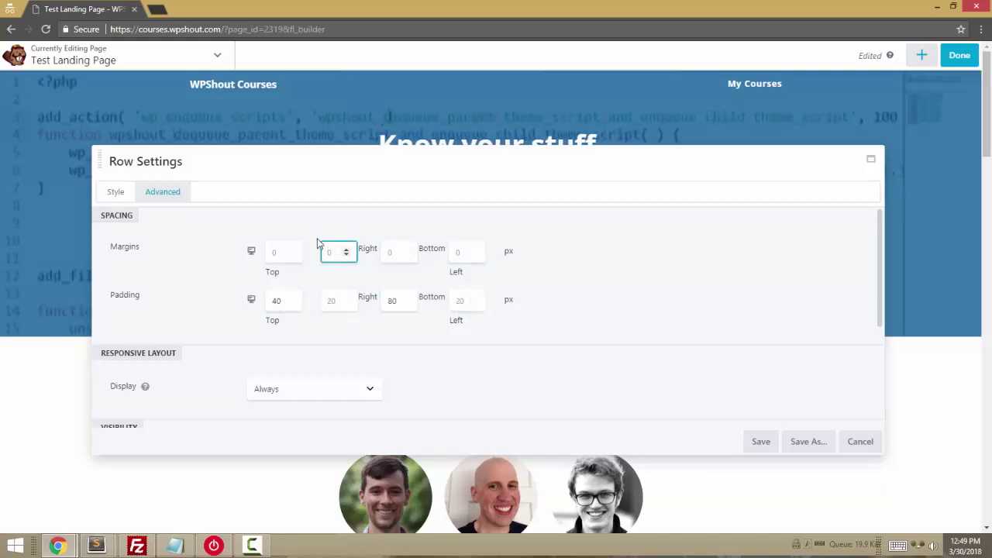
text(20)
key(Tab)
key(Tab)
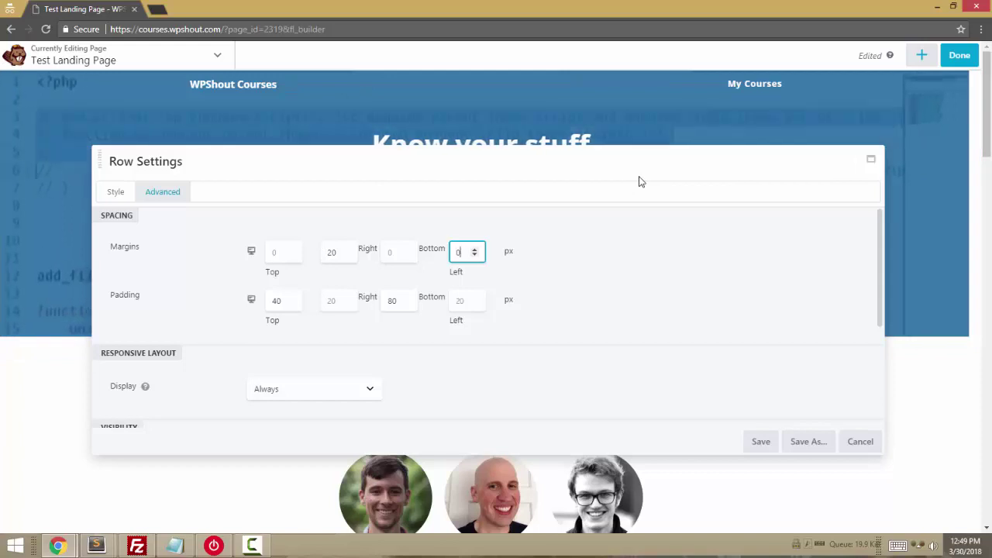
key(BackSpace)
text(0)
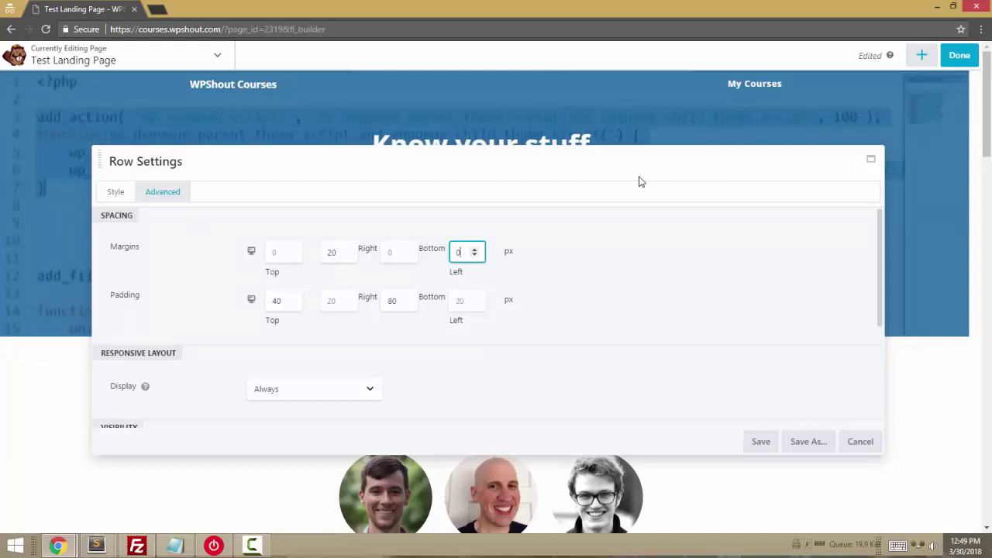
double_click(331, 252)
text(0)
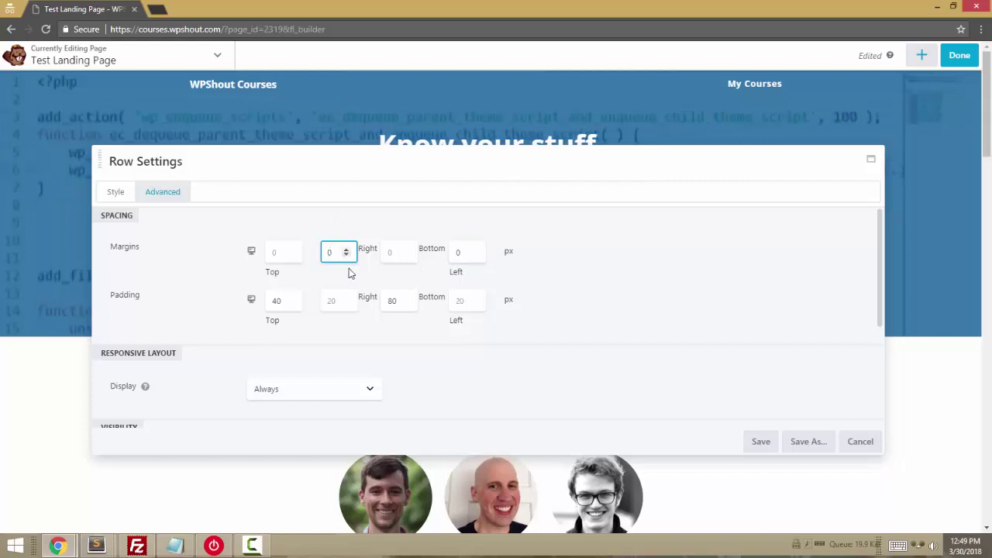
Review the row's style and spacing settings and browse the background type choices without changing them.
click(114, 192)
click(161, 192)
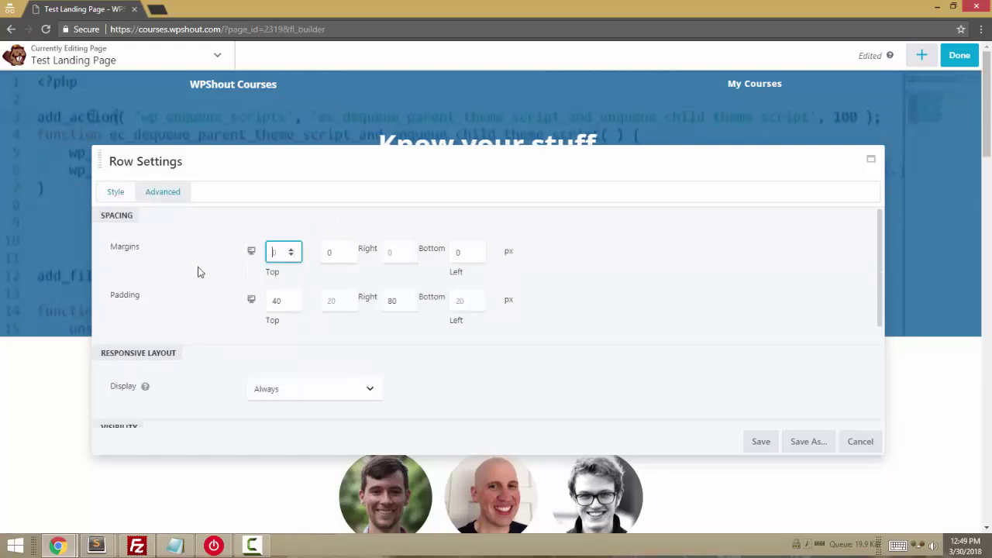
scroll(200, 267, down, 3)
scroll(204, 266, up, 3)
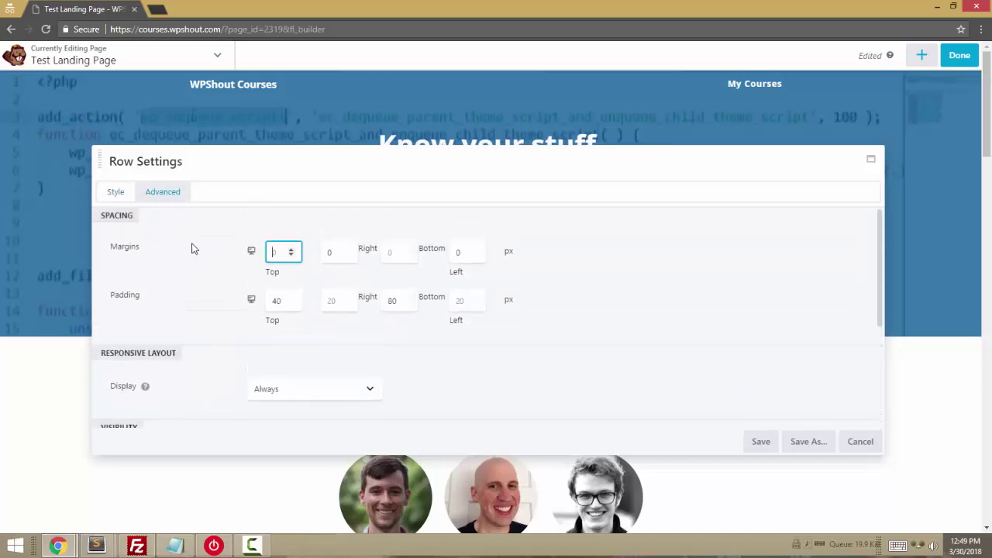
click(116, 192)
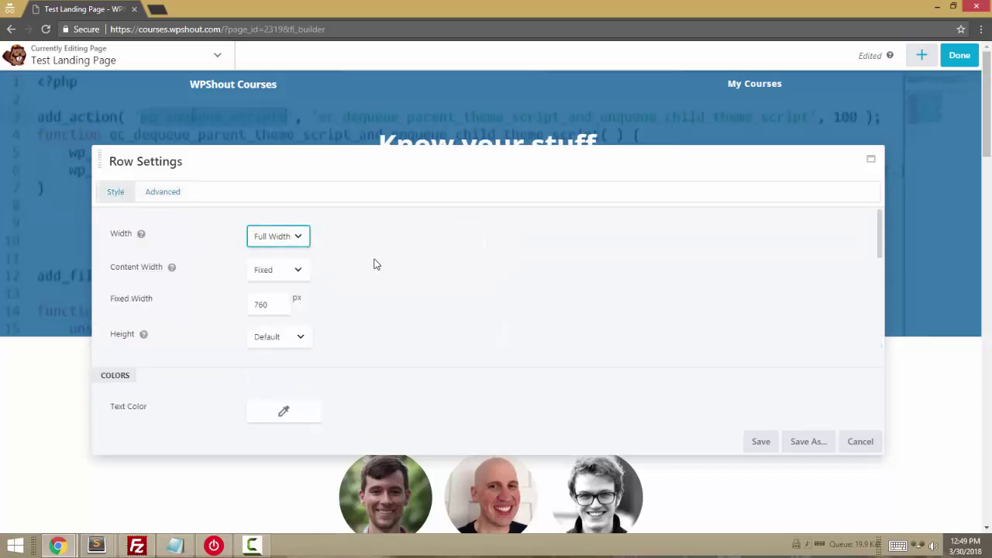
scroll(544, 265, down, 6)
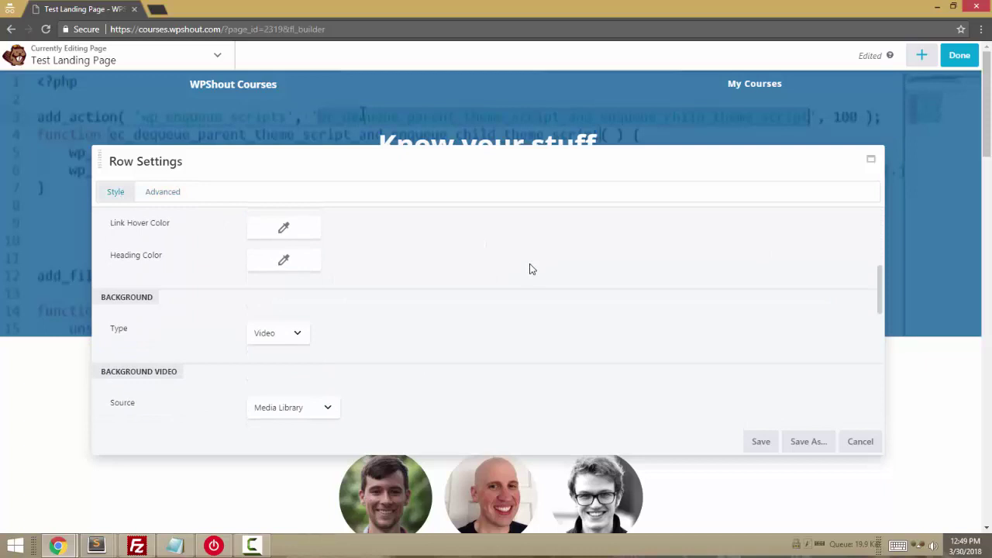
scroll(476, 273, up, 2)
scroll(470, 279, down, 1)
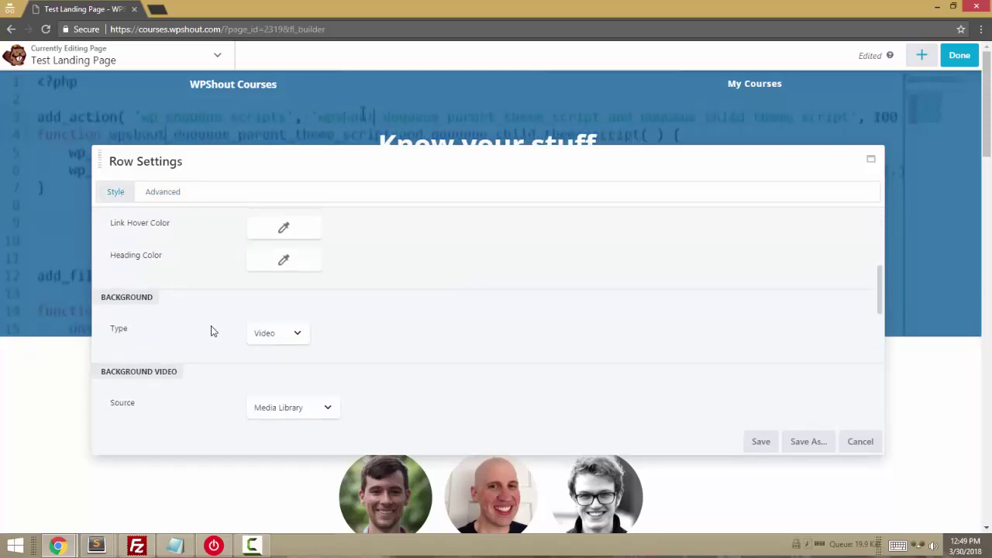
click(295, 338)
click(296, 340)
scroll(391, 350, down, 3)
scroll(388, 320, up, 1)
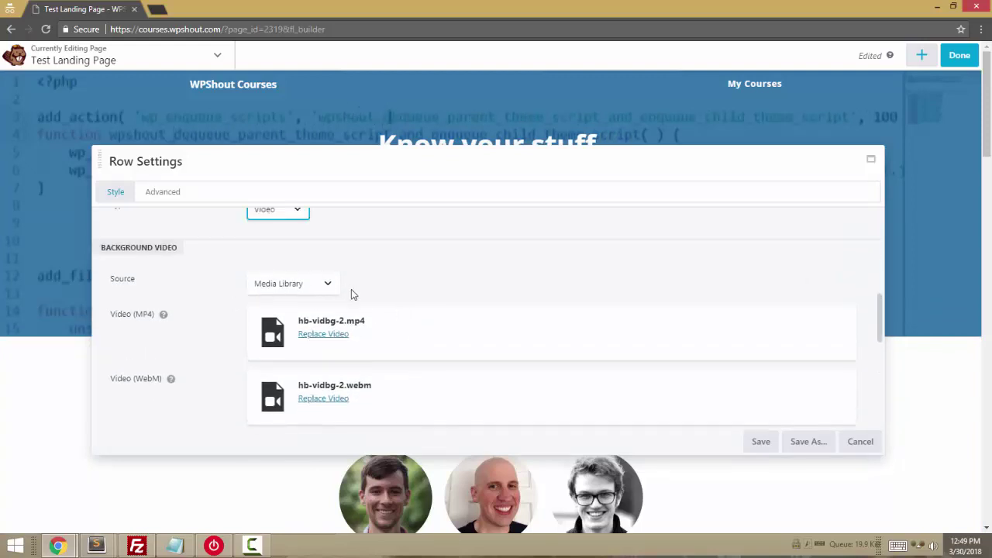
drag(365, 166, 416, 246)
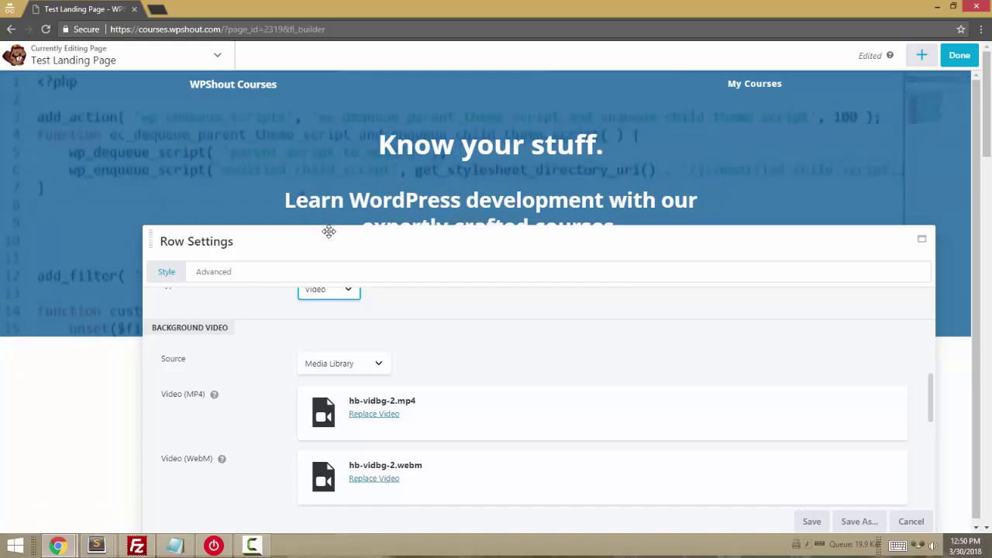
drag(327, 227, 303, 130)
scroll(399, 303, up, 5)
scroll(399, 303, down, 3)
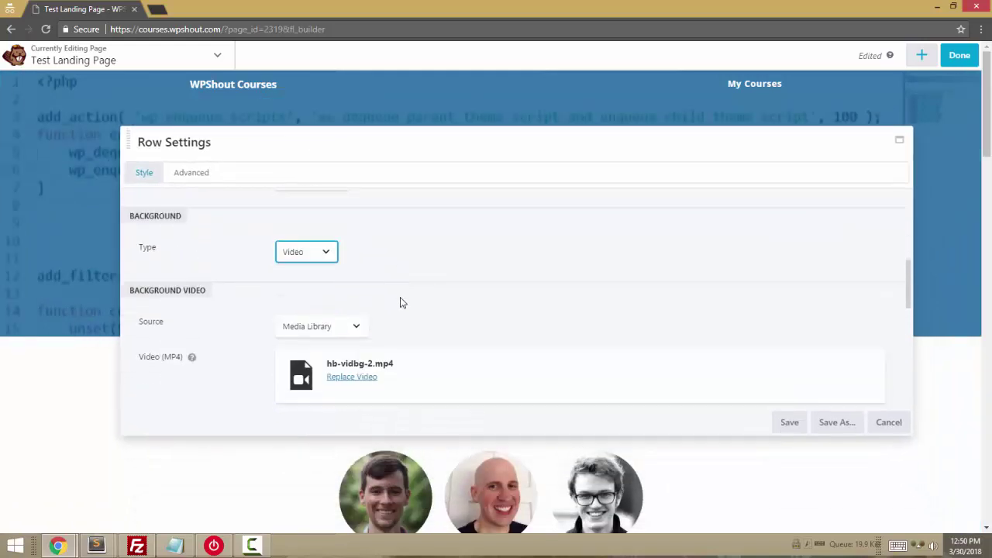
Change the row's Background Type from Video to Color, then to Photo.
click(329, 259)
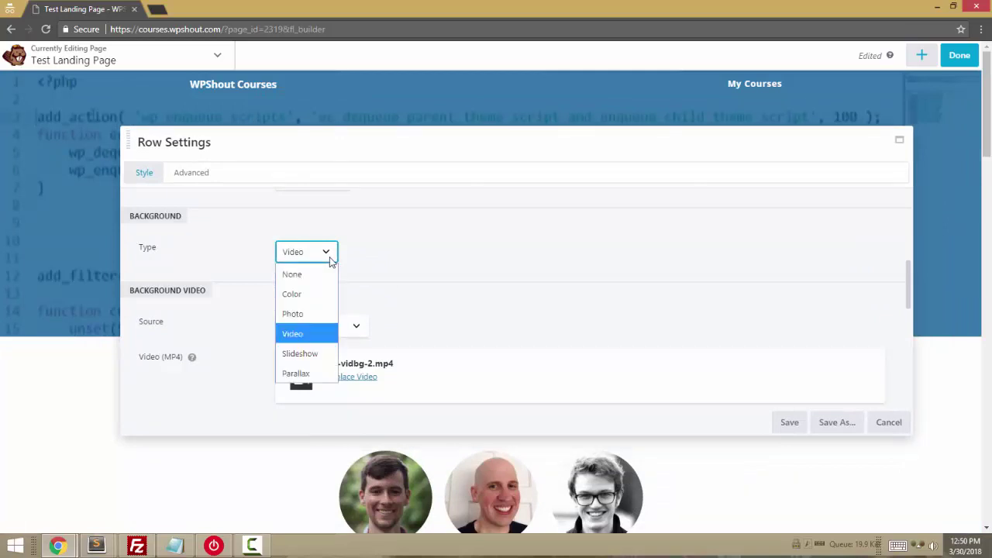
click(316, 301)
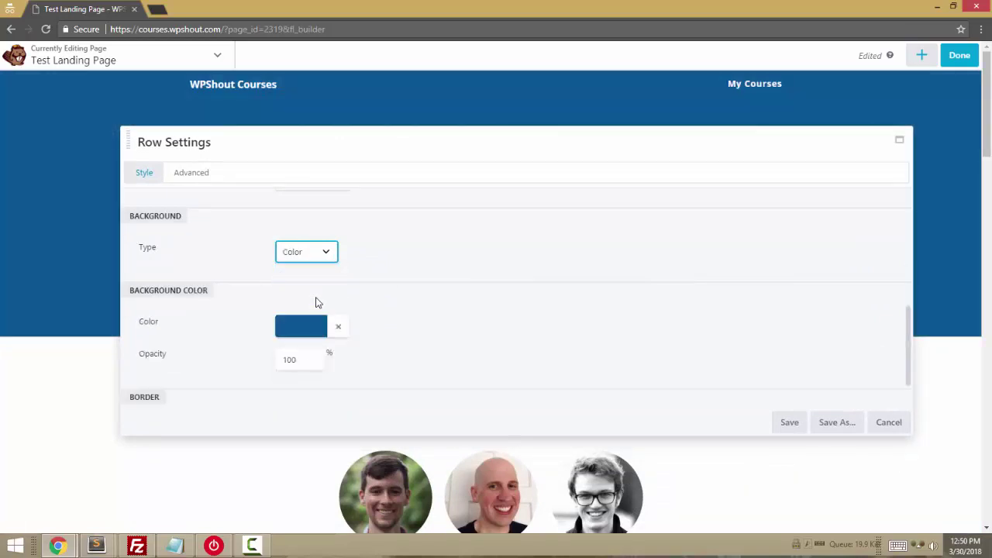
drag(295, 146, 301, 296)
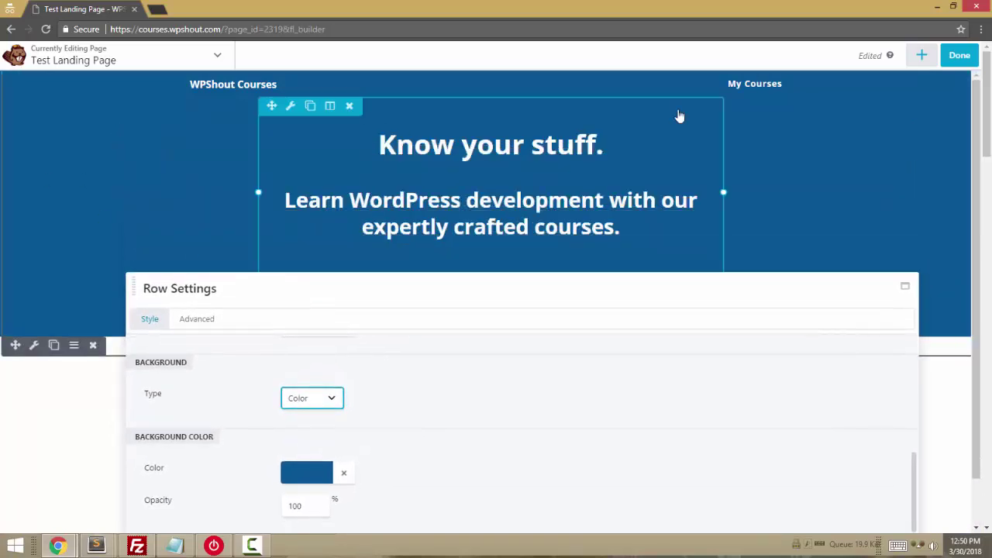
click(321, 394)
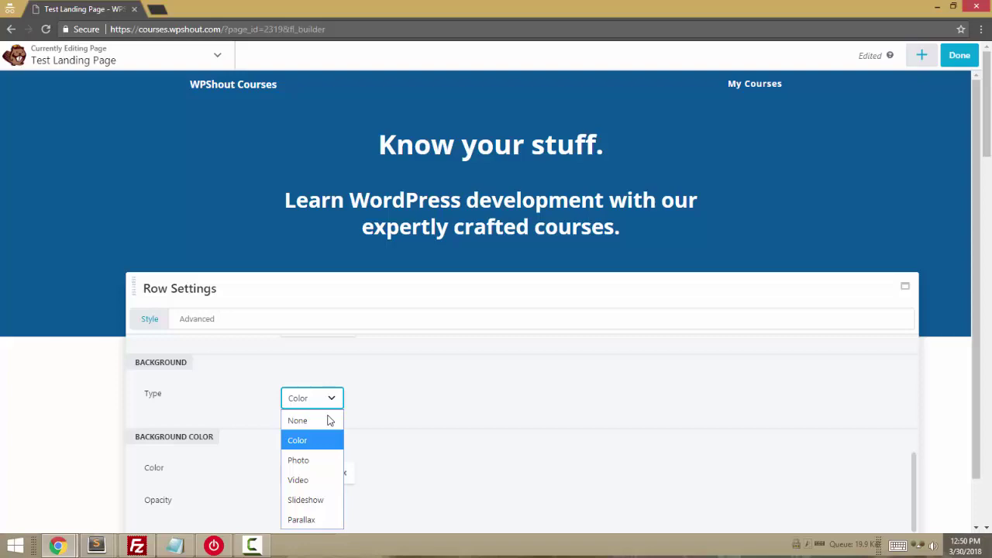
click(329, 459)
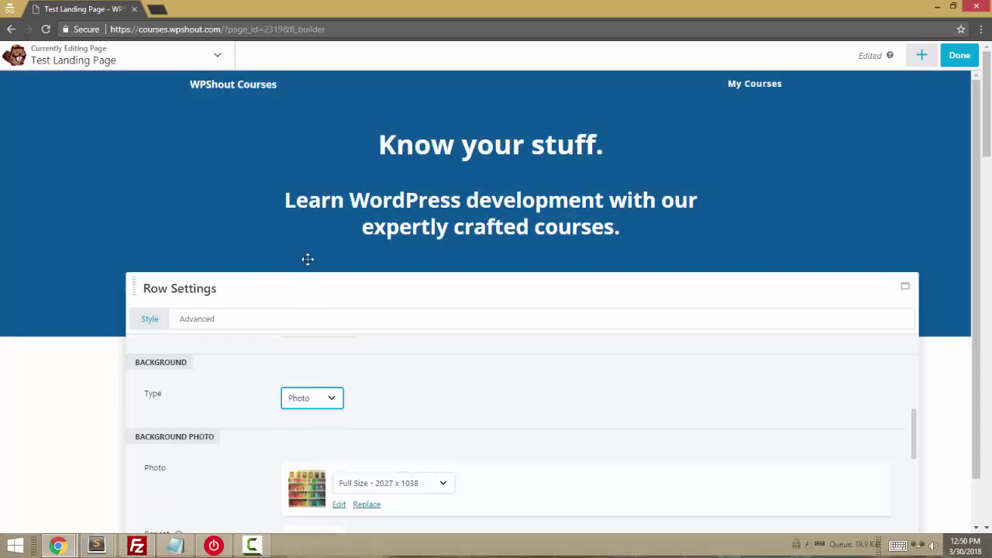
drag(308, 264, 277, 160)
Pick the shoe-lacing photo from the Media Library at Full Size and save the row settings.
click(307, 384)
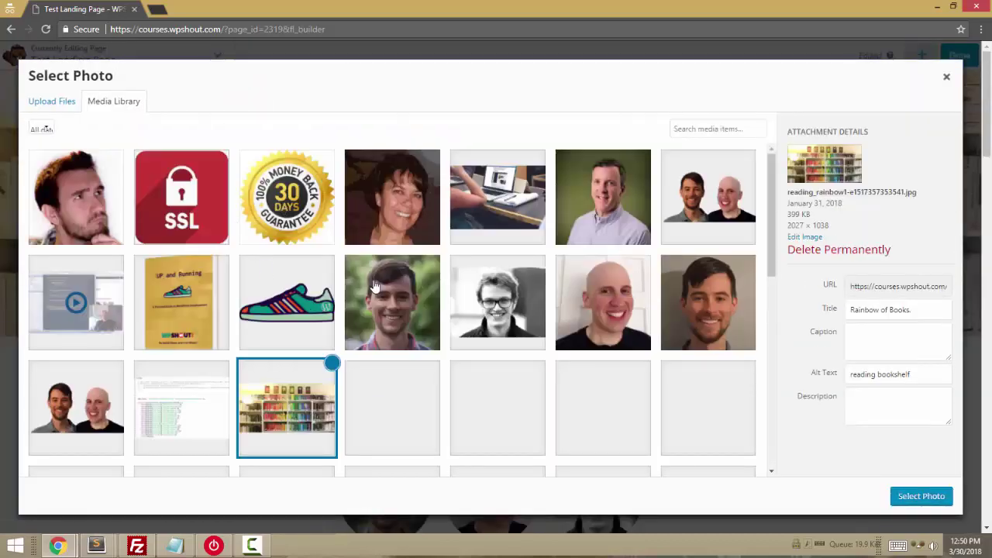
scroll(309, 316, down, 5)
scroll(415, 273, up, 1)
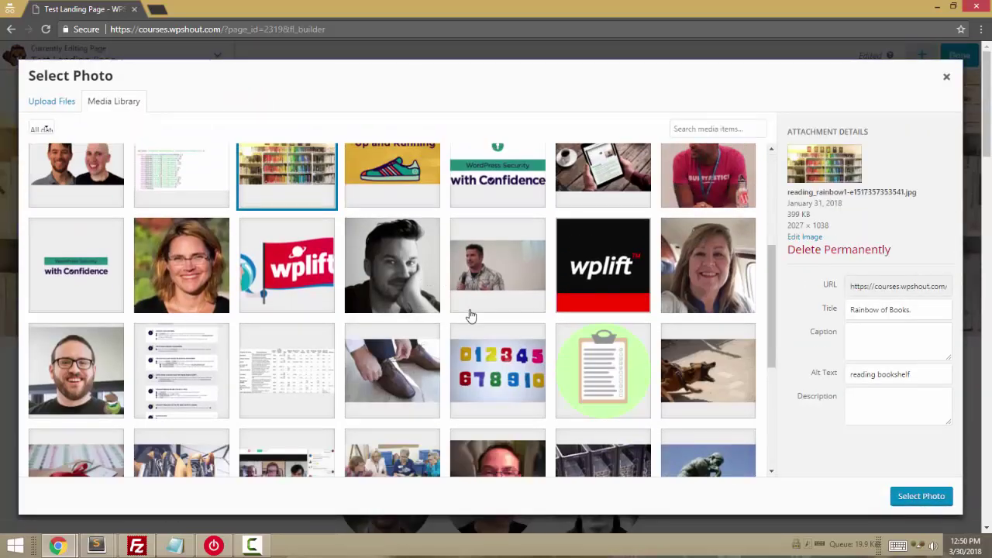
click(405, 374)
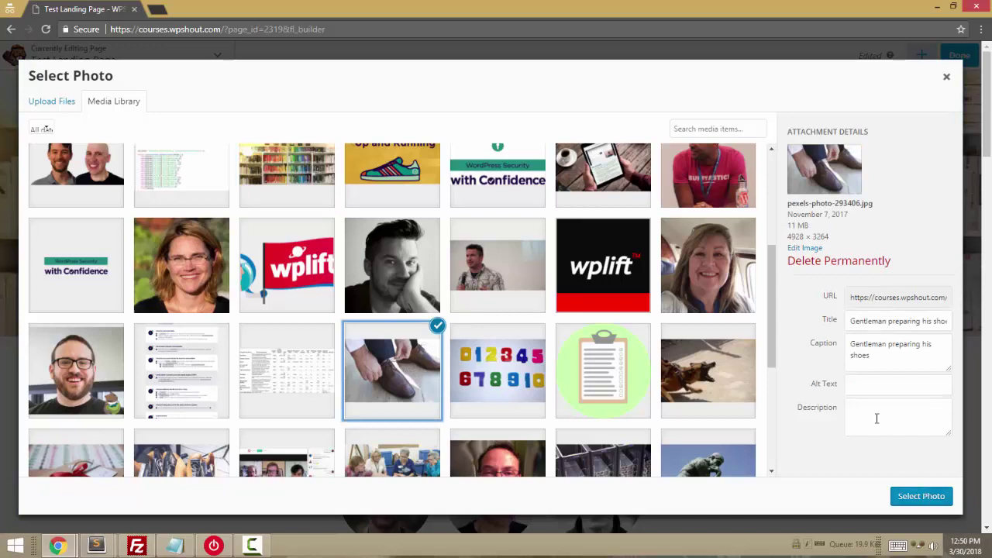
click(919, 496)
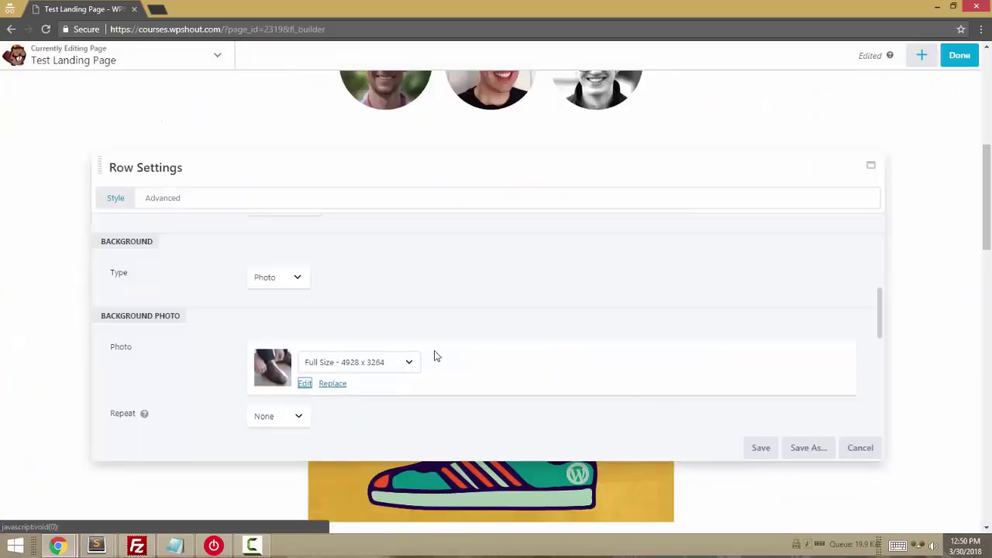
click(361, 368)
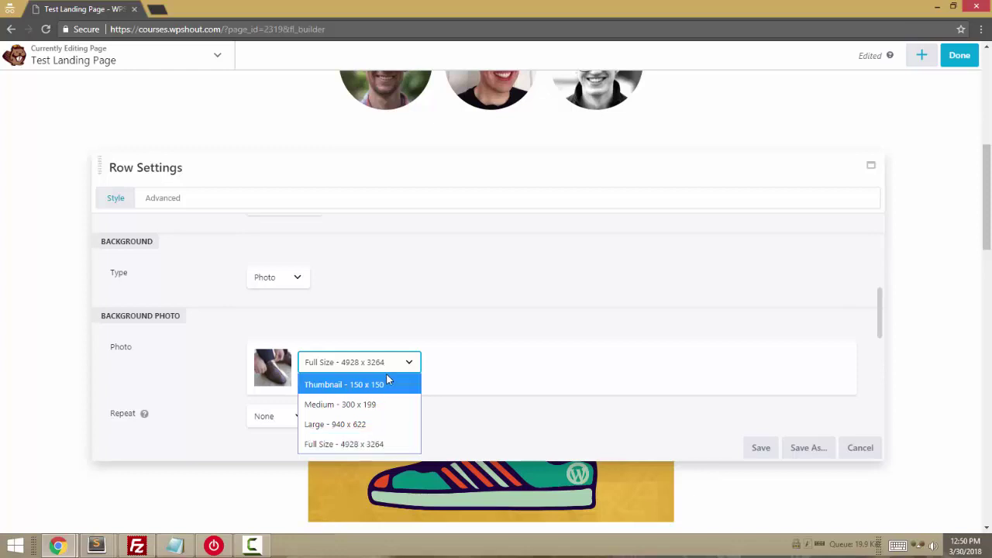
click(364, 443)
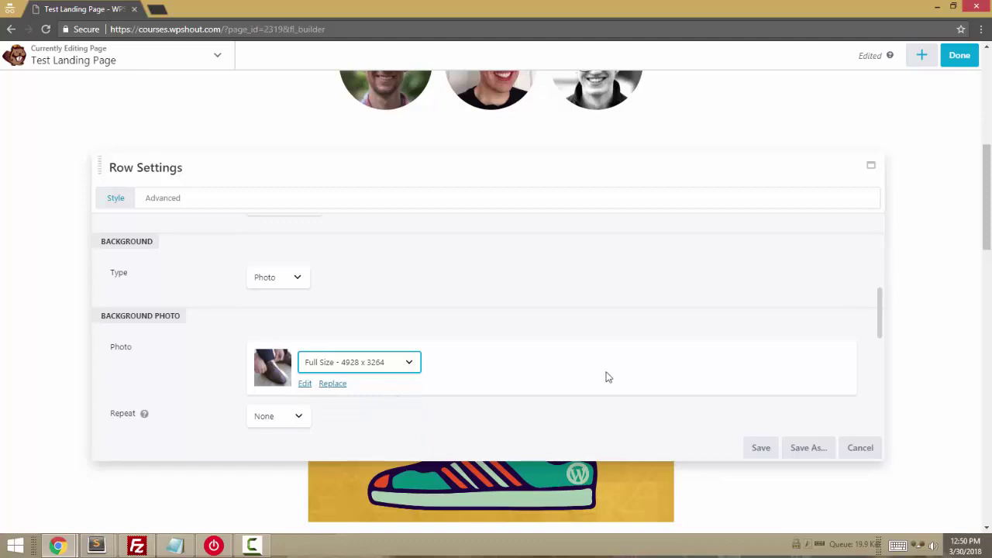
click(761, 448)
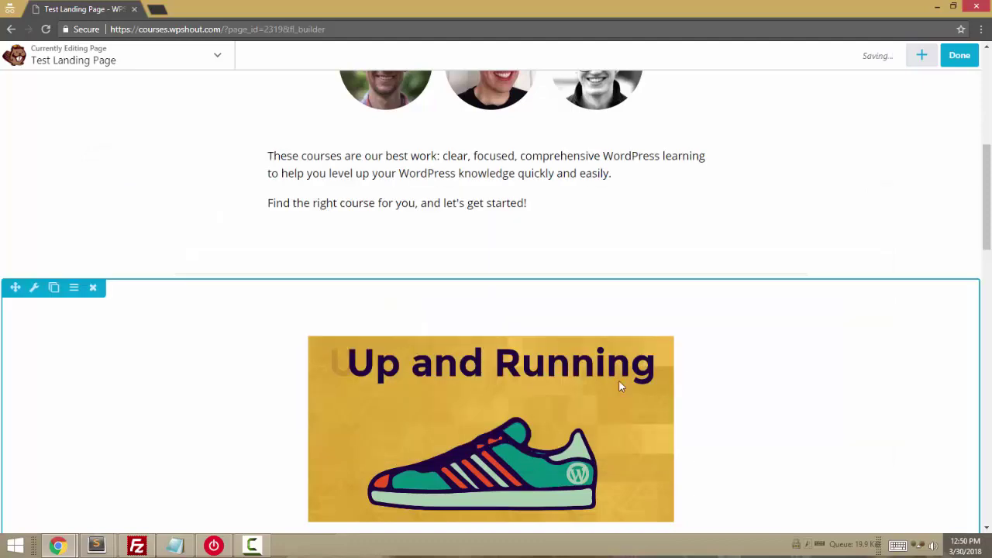
Reopen the hero row's settings and check the Background Photo section: Full Size, Center position, Fill scale.
scroll(256, 327, up, 4)
scroll(245, 327, up, 2)
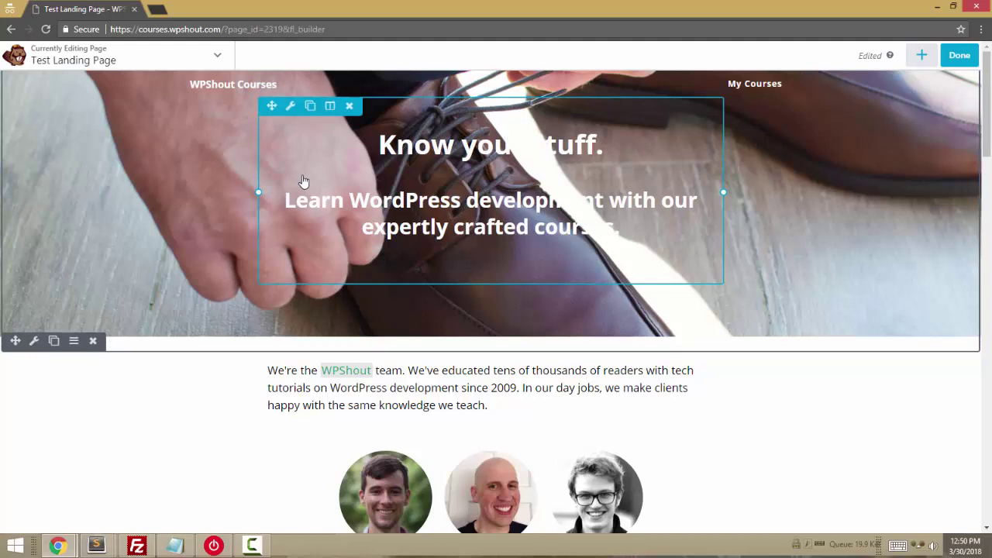
click(39, 345)
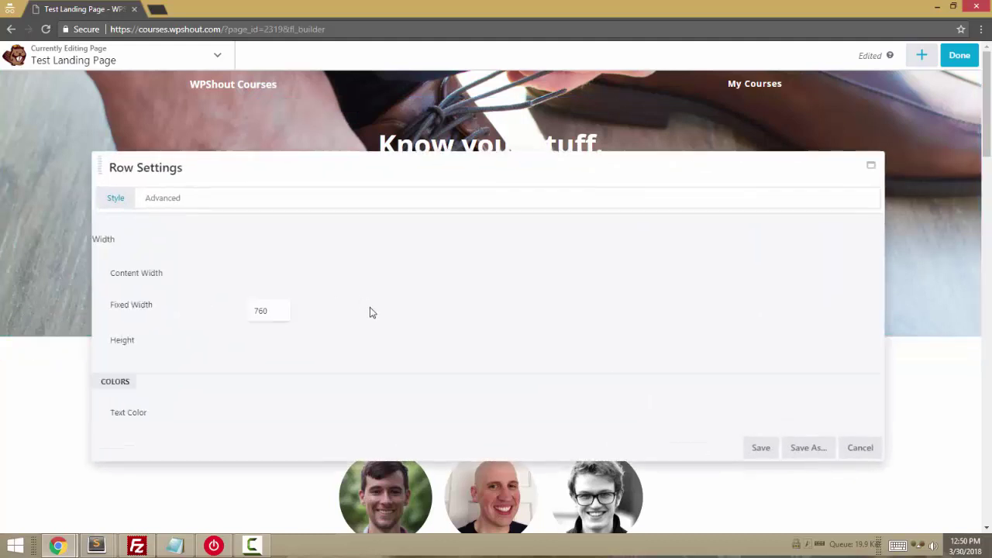
scroll(373, 332, down, 3)
scroll(374, 333, down, 3)
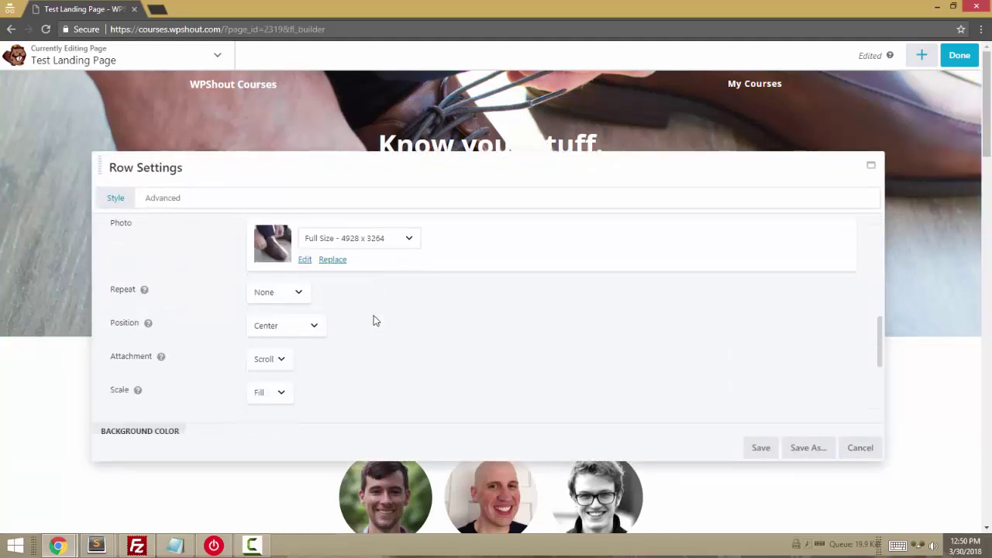
scroll(388, 325, up, 2)
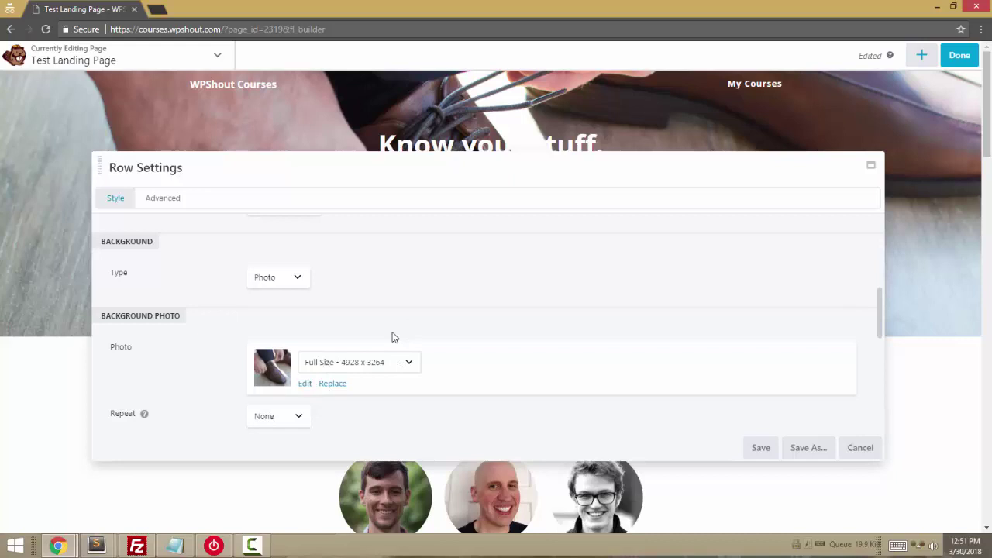
scroll(425, 341, down, 3)
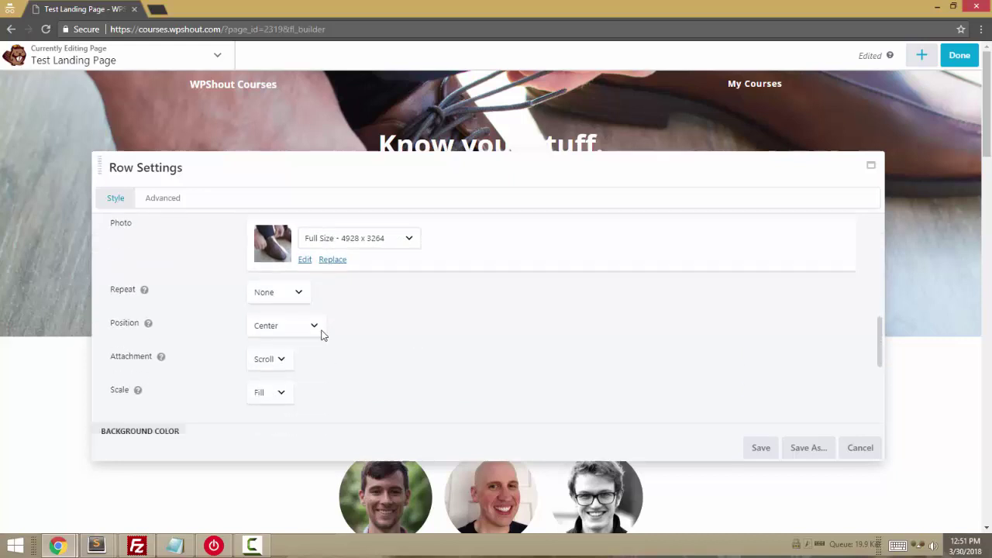
click(321, 333)
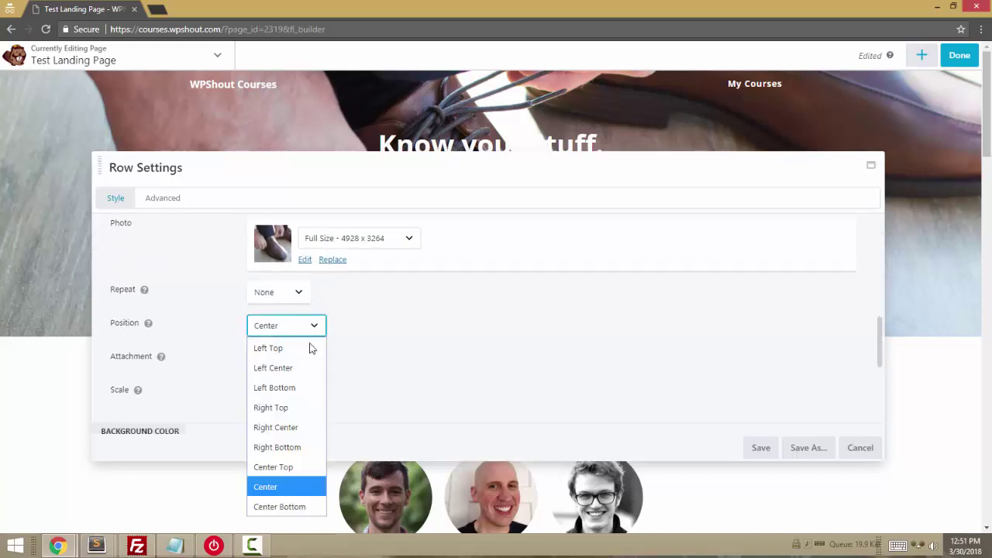
click(285, 469)
drag(394, 159, 390, 396)
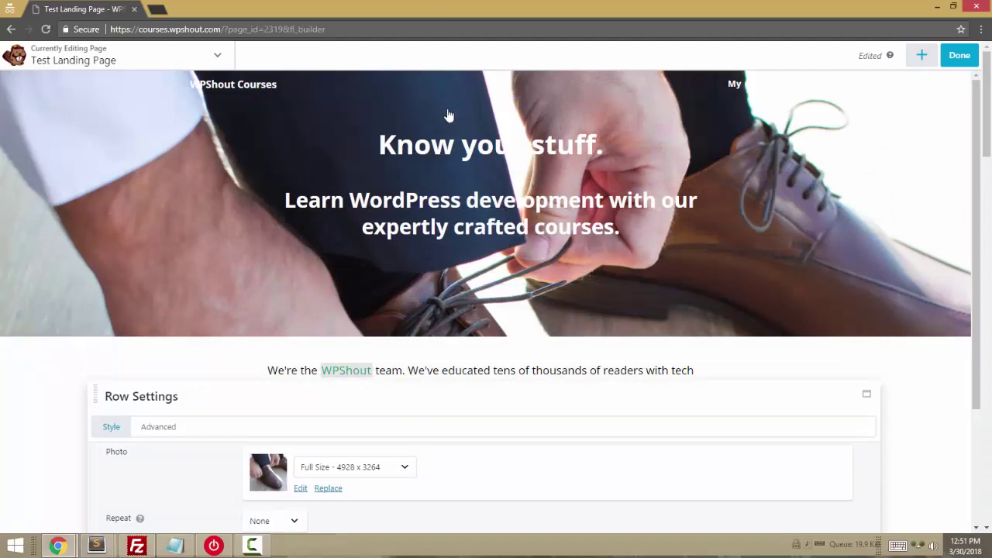
drag(446, 406, 447, 168)
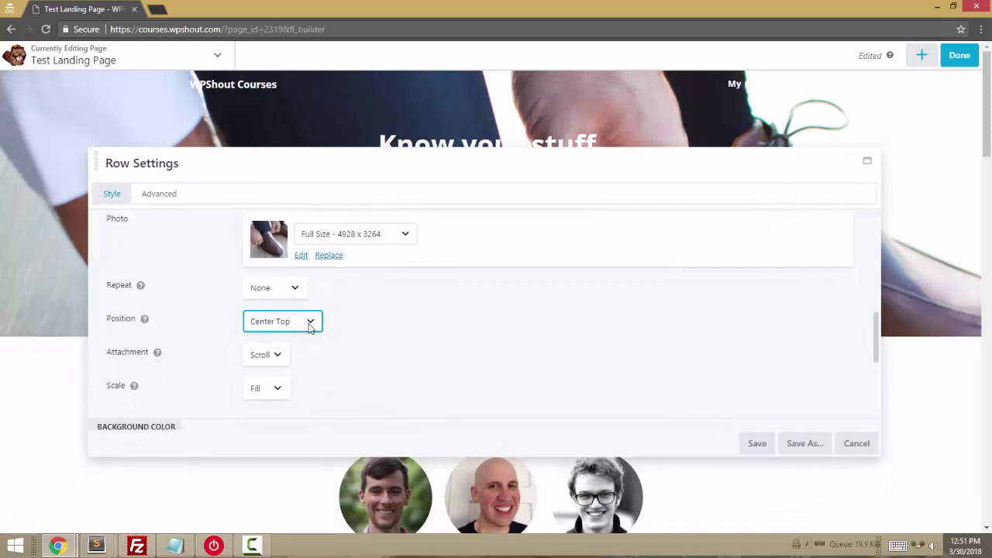
click(310, 322)
click(302, 504)
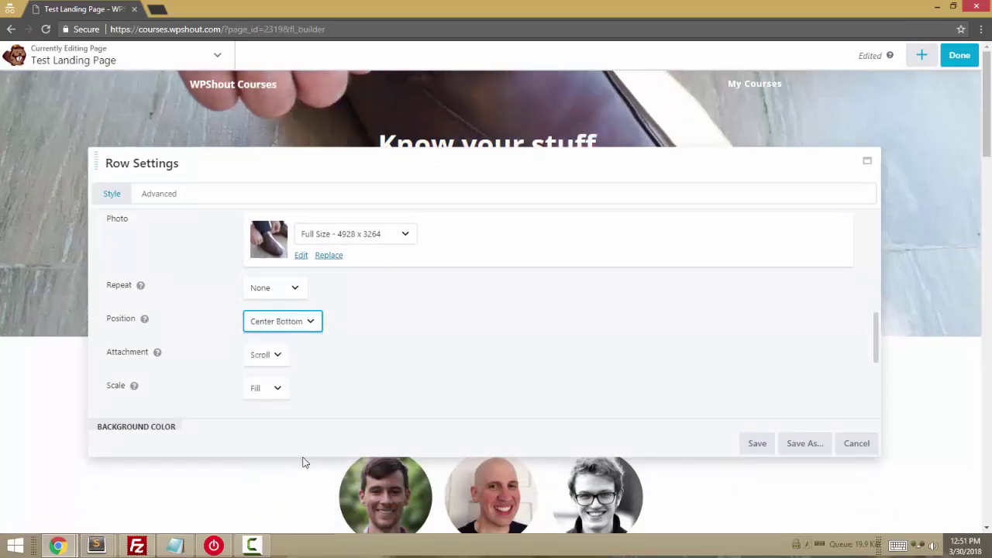
click(298, 325)
click(284, 484)
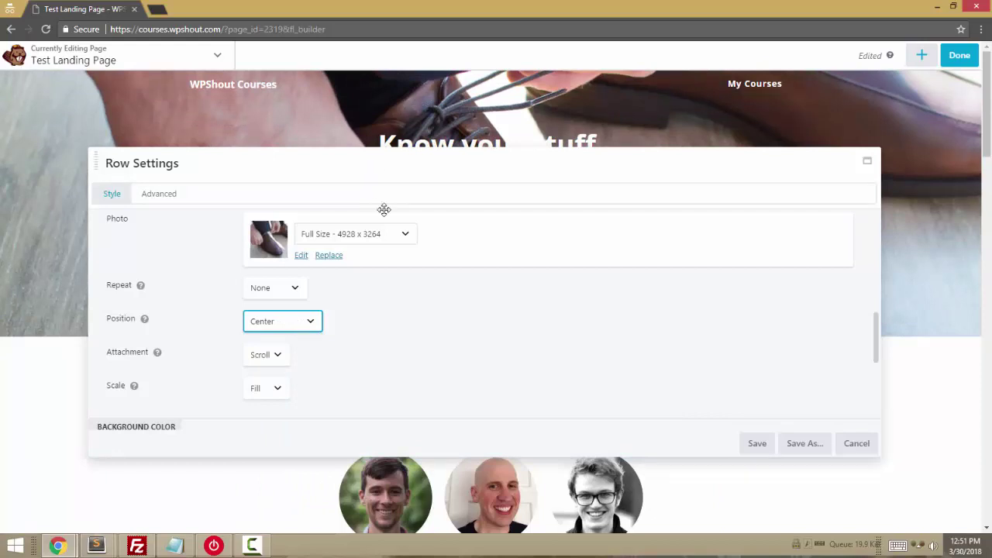
drag(384, 209, 350, 199)
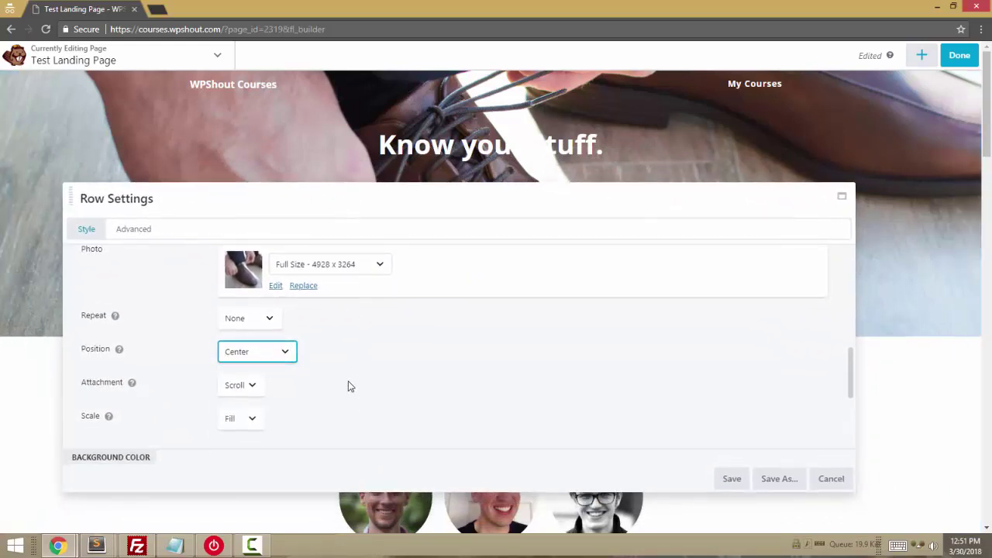
Change the row's Background Type from Photo to Video, showing hb-vidbg-2.webm with its fallback photo.
scroll(348, 386, down, 2)
scroll(357, 381, up, 3)
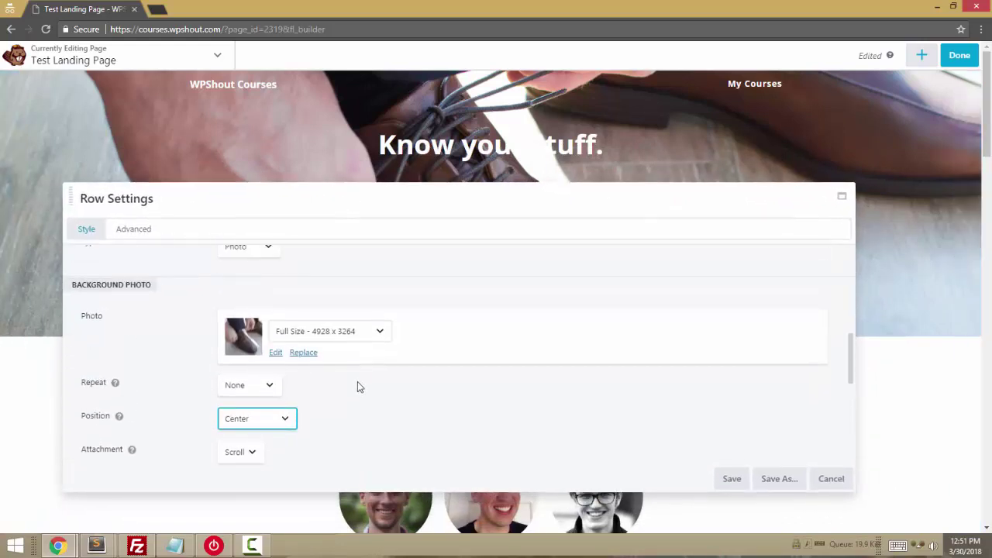
scroll(361, 383, down, 3)
scroll(365, 380, up, 4)
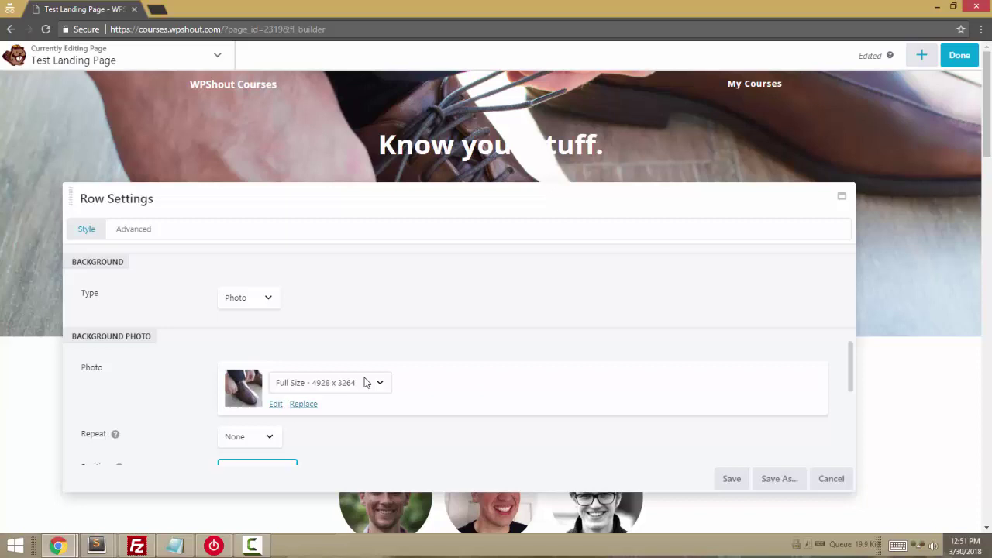
scroll(367, 382, up, 1)
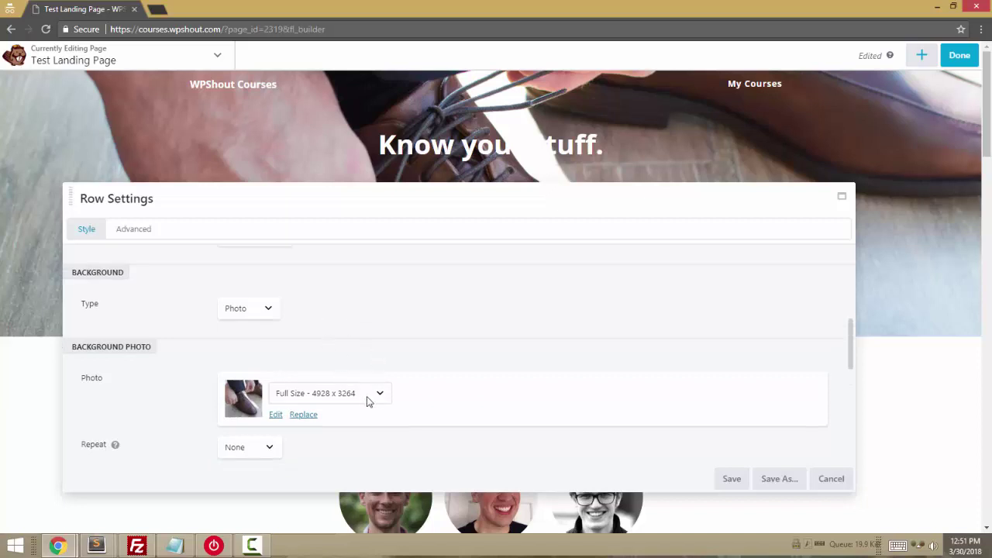
click(380, 394)
click(381, 394)
click(267, 308)
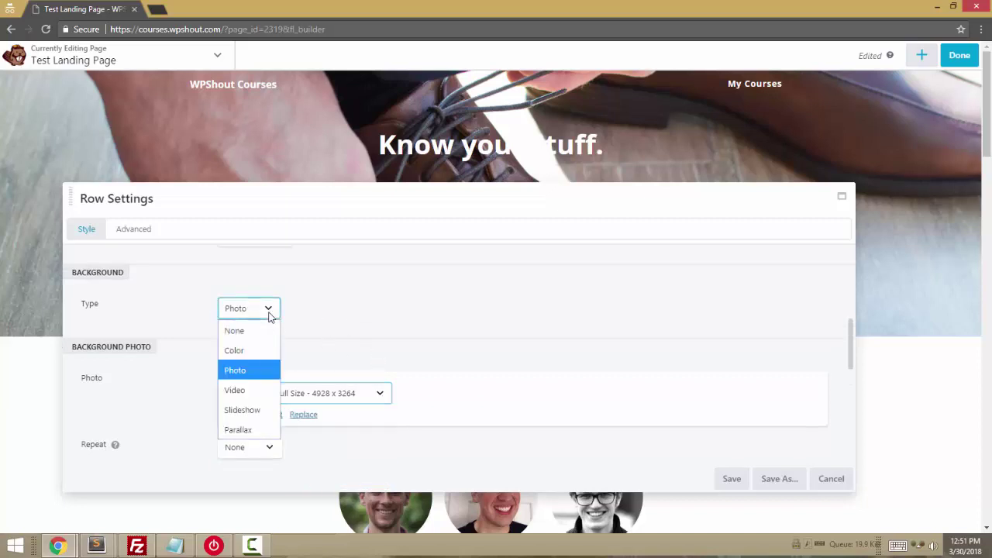
click(254, 387)
scroll(388, 345, down, 3)
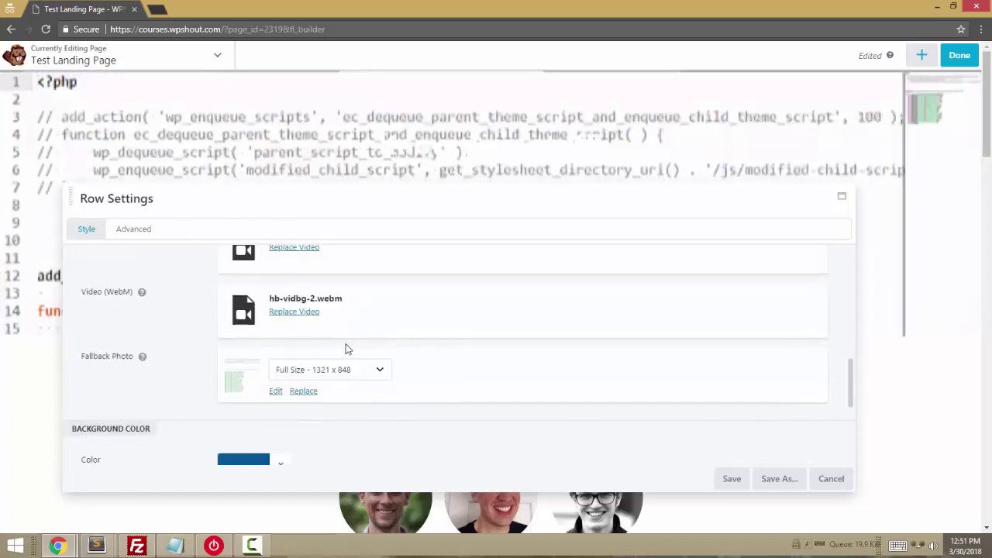
scroll(403, 369, down, 2)
scroll(395, 365, down, 2)
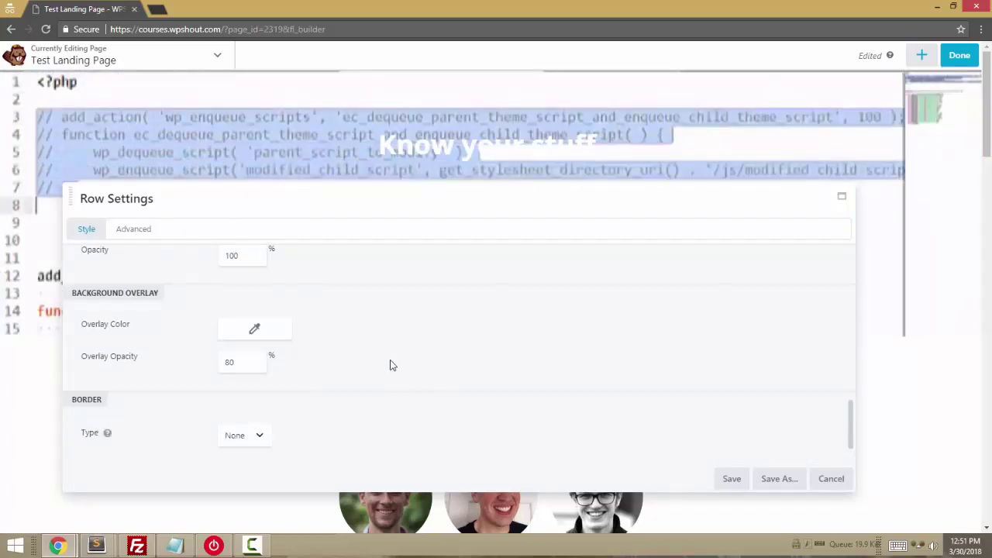
scroll(356, 376, up, 1)
click(260, 393)
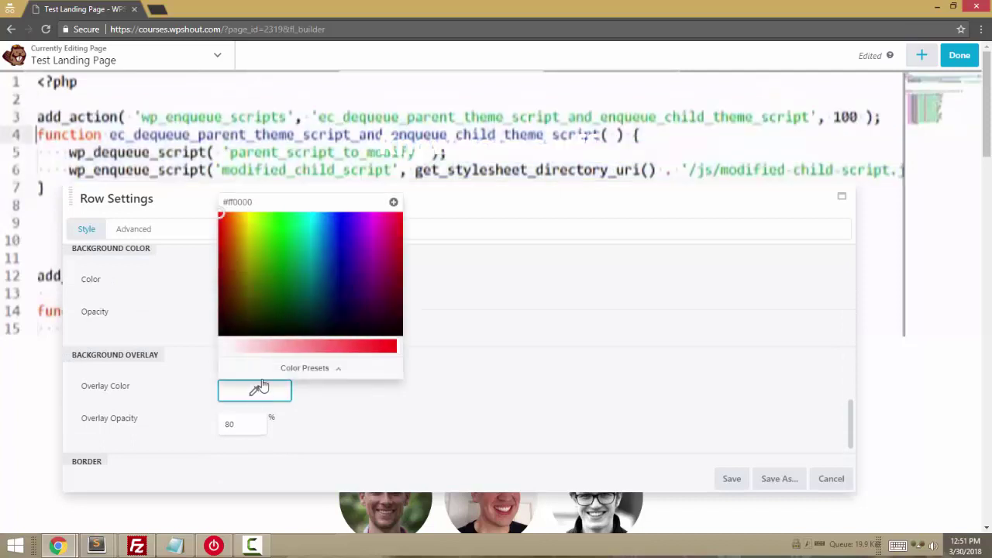
click(460, 279)
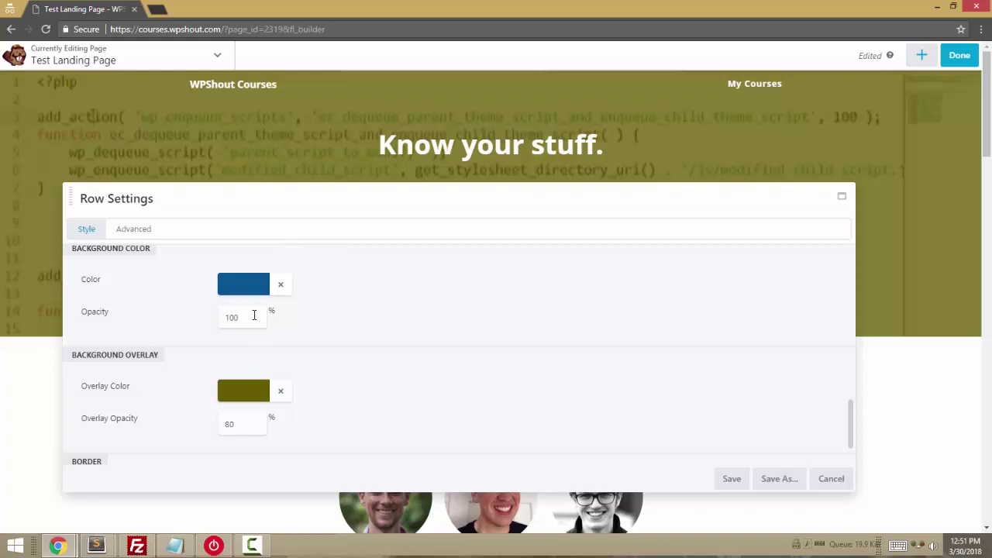
click(233, 282)
double_click(258, 305)
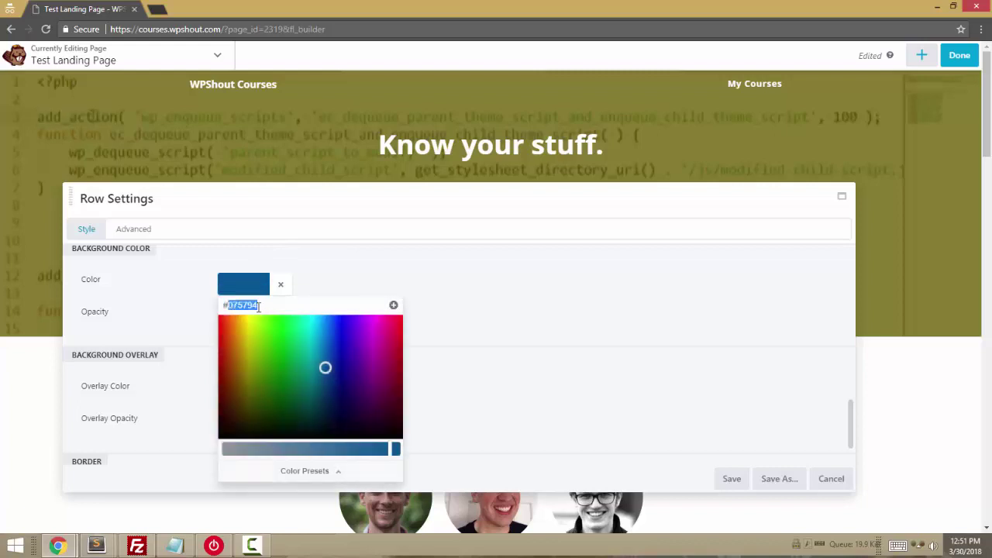
click(449, 302)
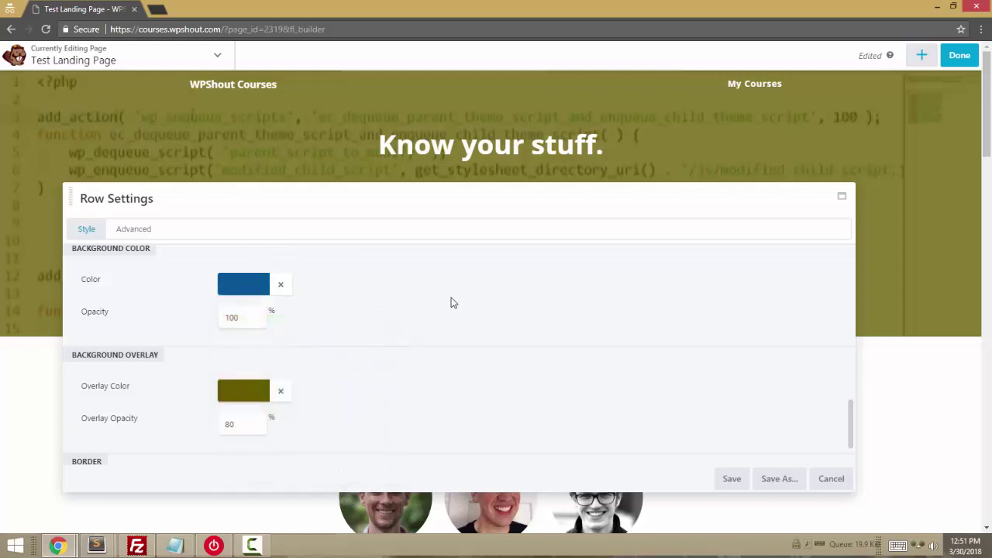
click(281, 390)
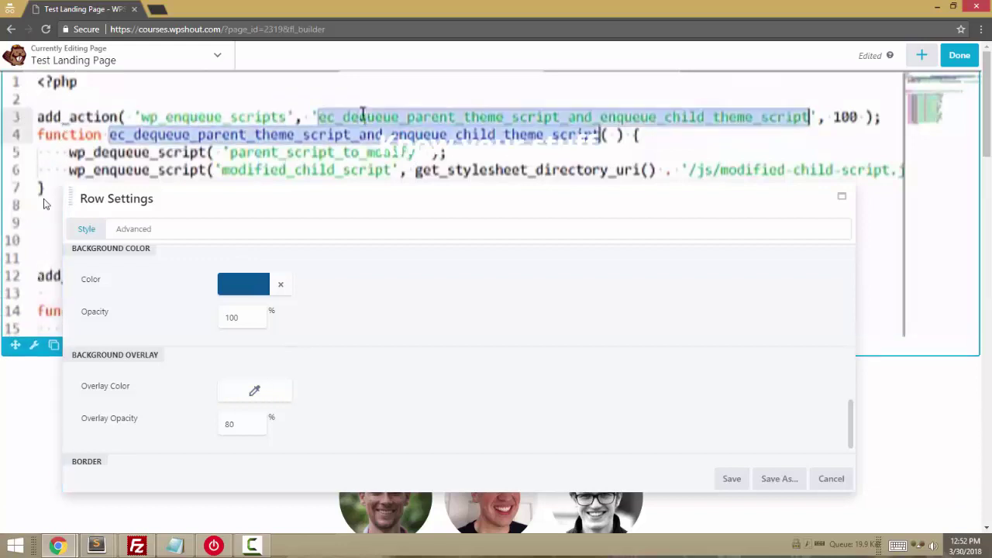
click(251, 392)
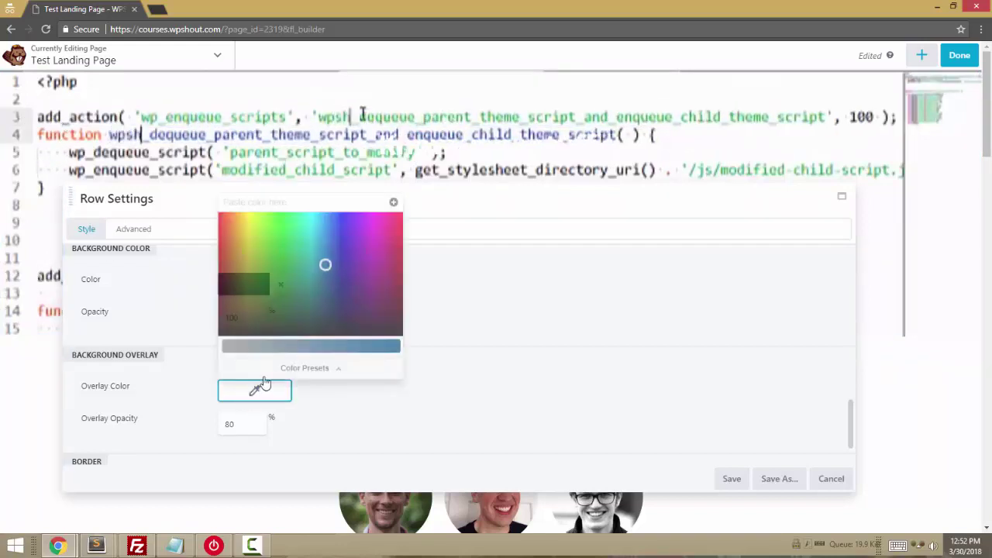
click(250, 203)
text(#075794)
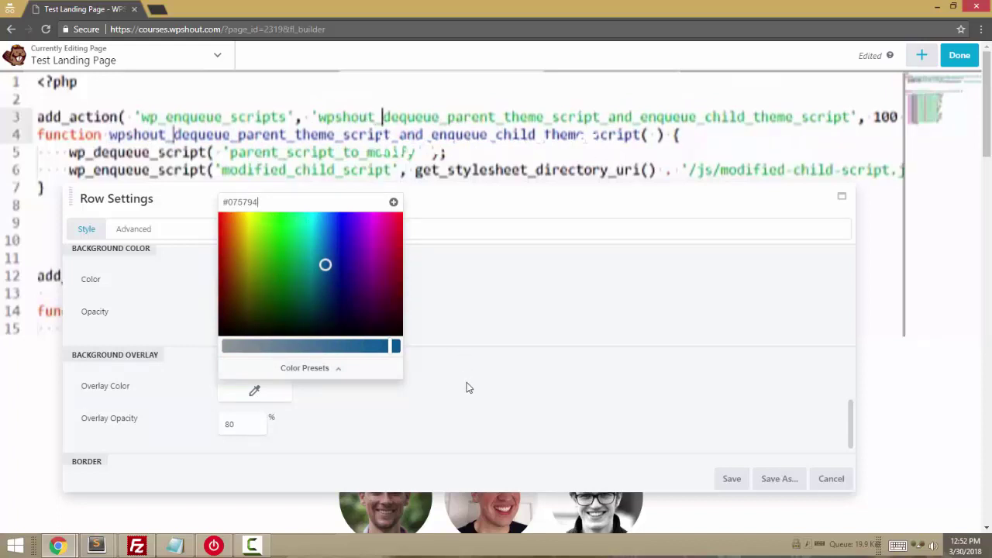
click(402, 408)
click(255, 391)
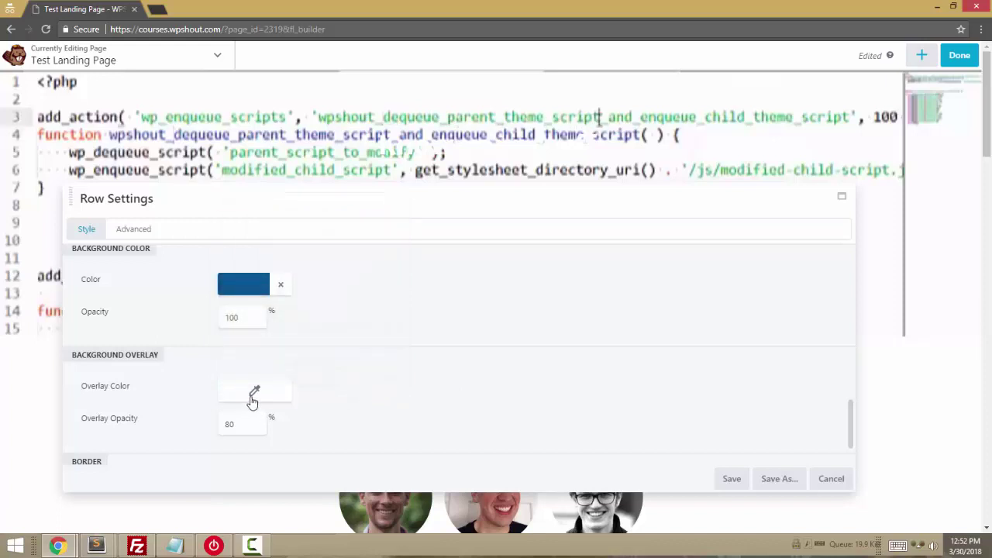
Remove the row's blue background colour and set the overlay colour to #075794 at 80% opacity.
click(254, 393)
click(272, 202)
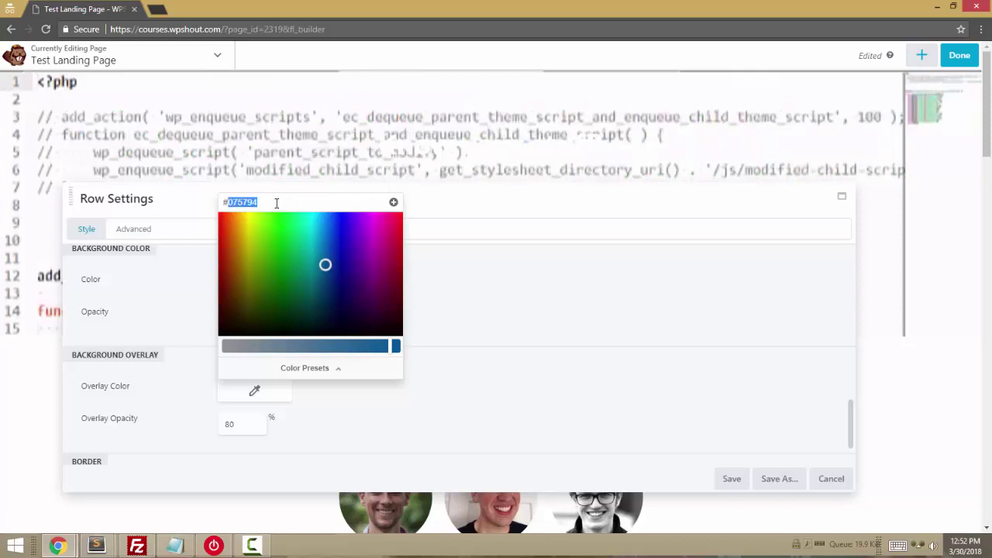
click(475, 396)
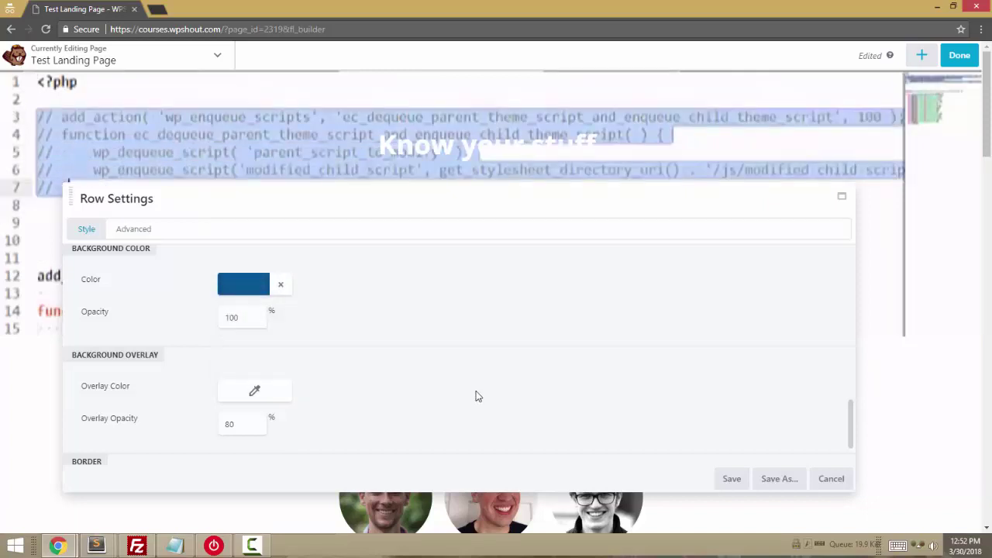
click(280, 284)
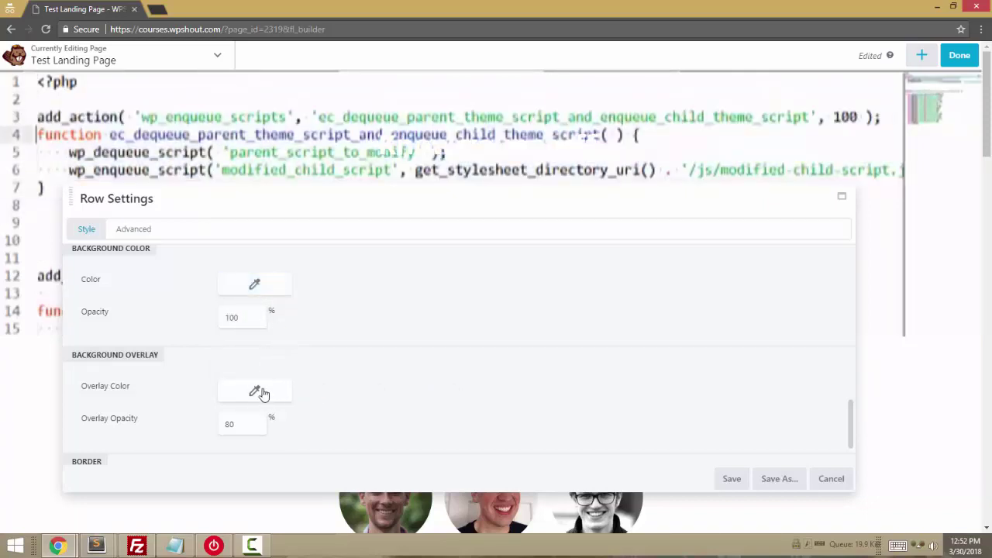
click(257, 392)
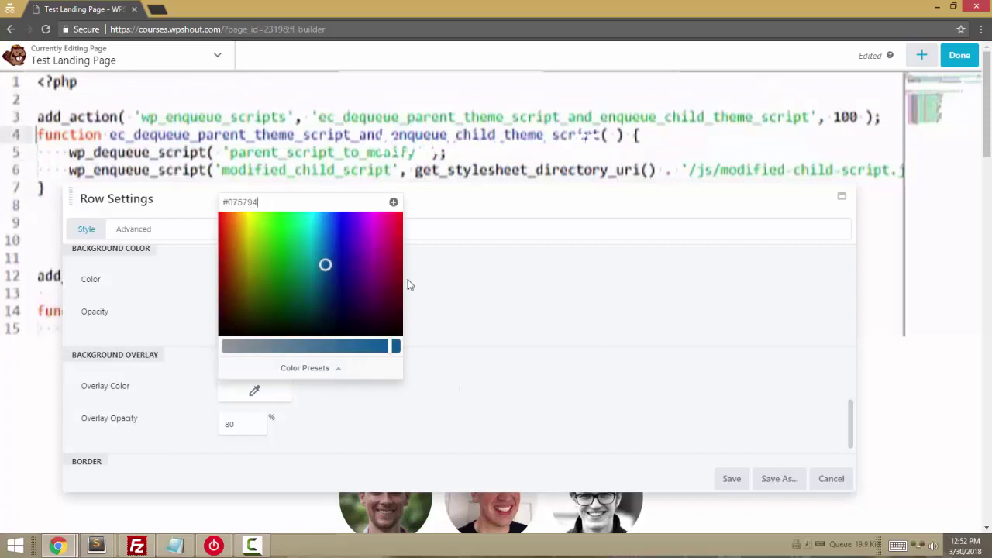
click(450, 372)
click(242, 395)
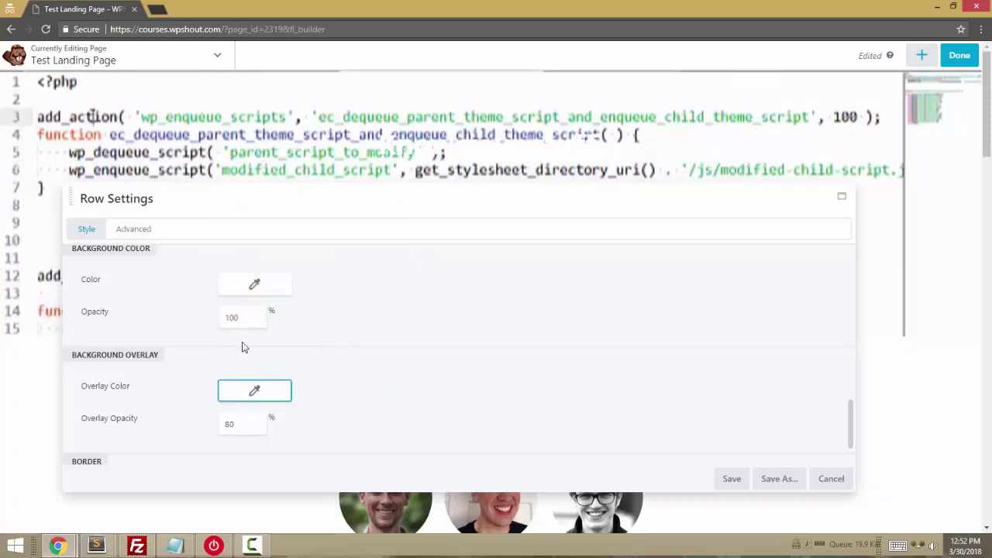
drag(390, 346, 386, 346)
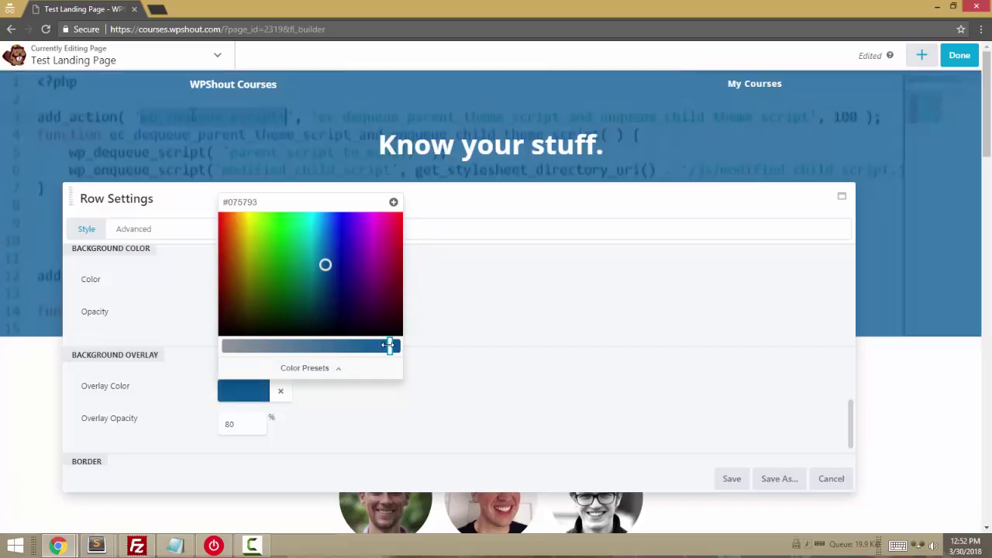
click(555, 395)
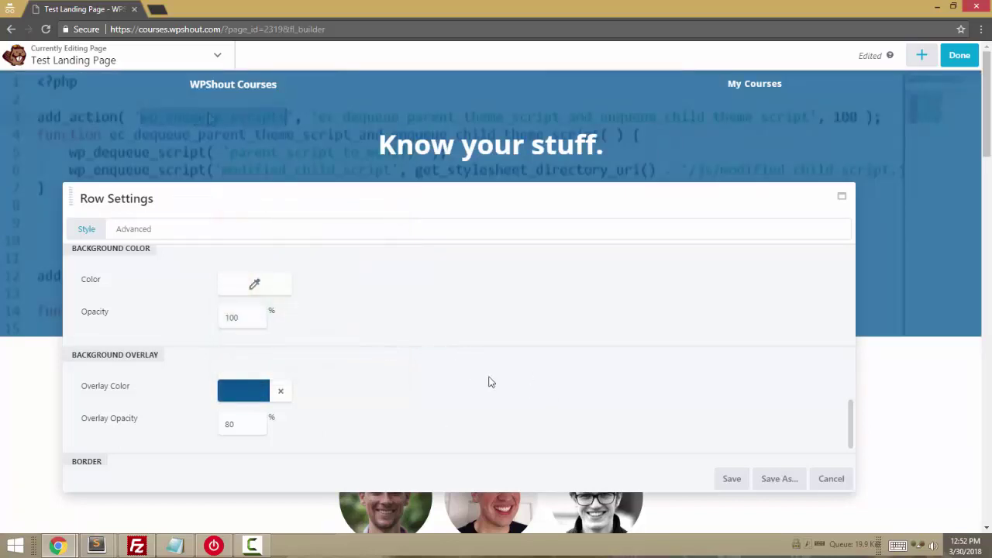
drag(263, 204, 323, 385)
drag(316, 306, 279, 198)
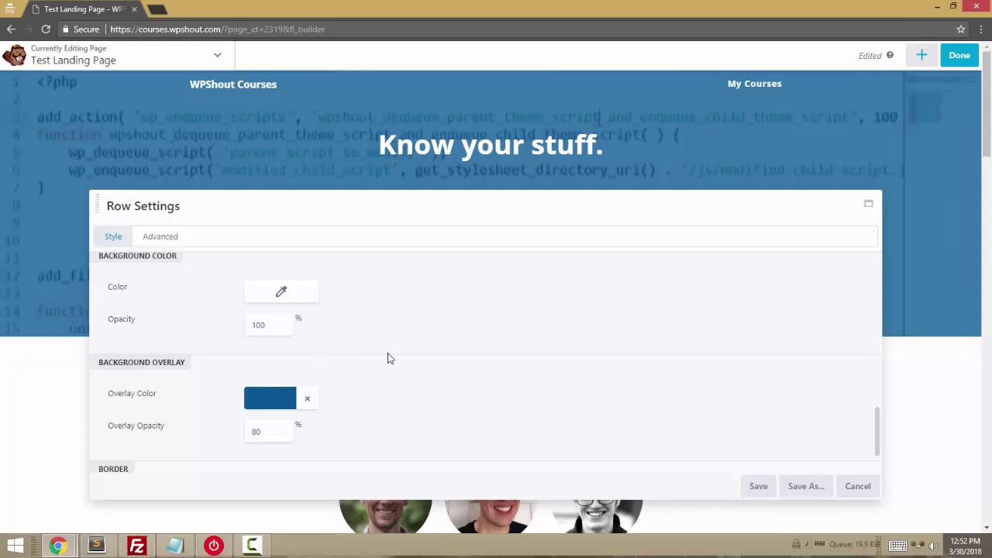
Switch the Background Type back to Photo and preview the blue-tinted shoe-lacing image.
scroll(337, 388, up, 5)
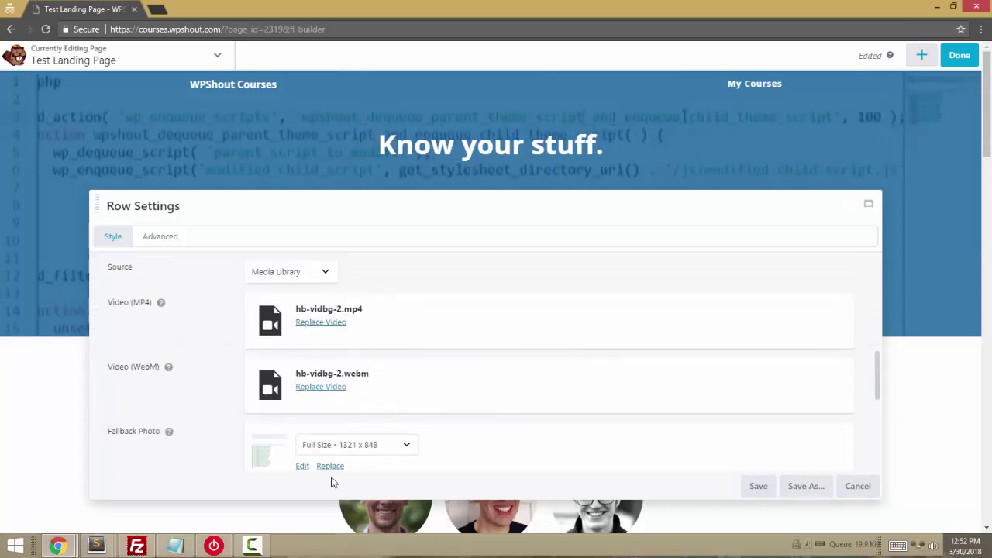
scroll(233, 391, up, 2)
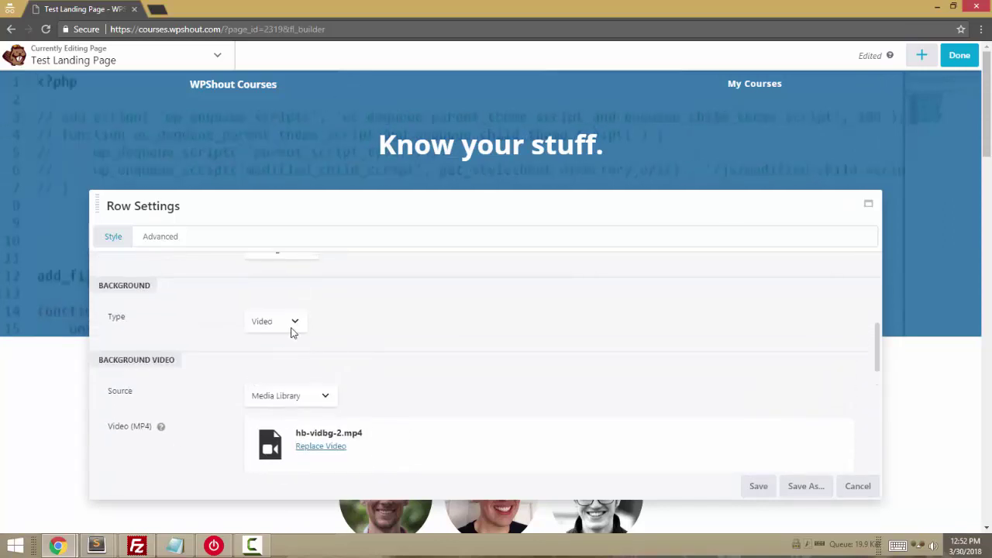
click(293, 326)
click(277, 382)
scroll(362, 345, down, 3)
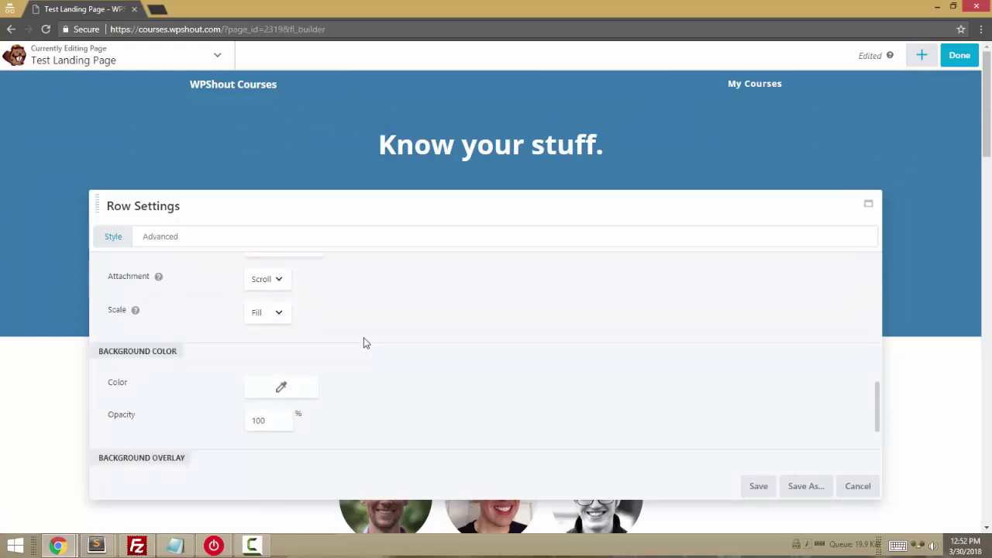
scroll(332, 353, down, 2)
scroll(320, 371, down, 1)
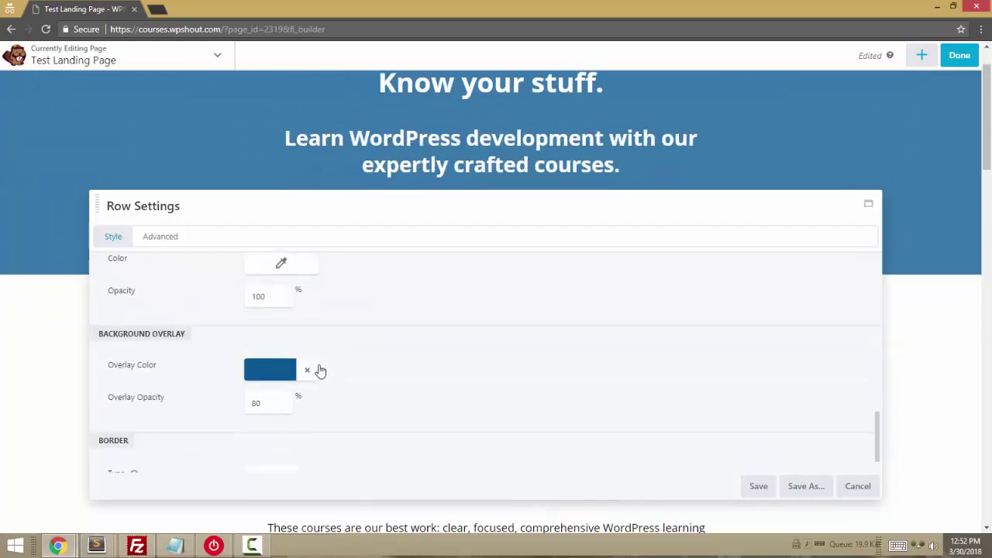
scroll(310, 348, up, 5)
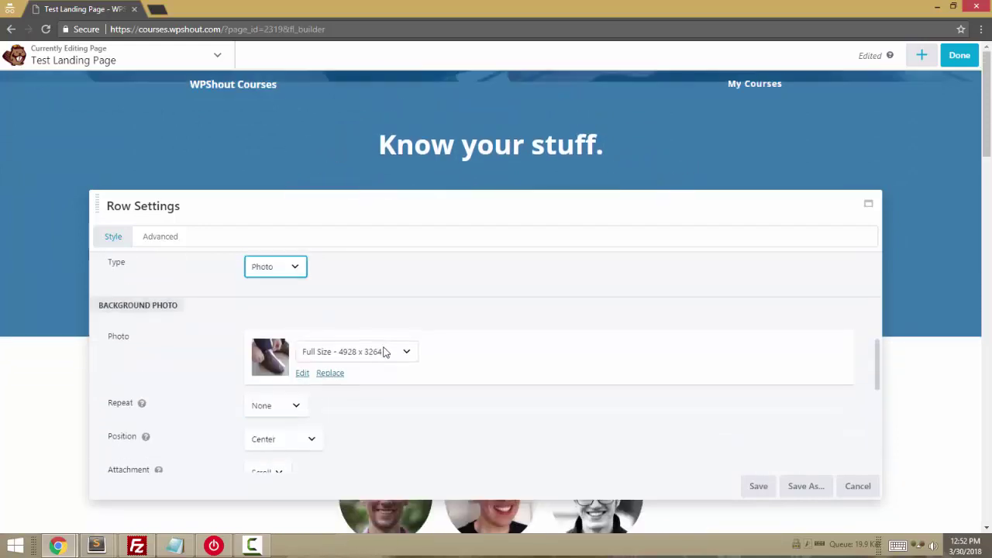
scroll(374, 358, down, 3)
scroll(372, 361, down, 1)
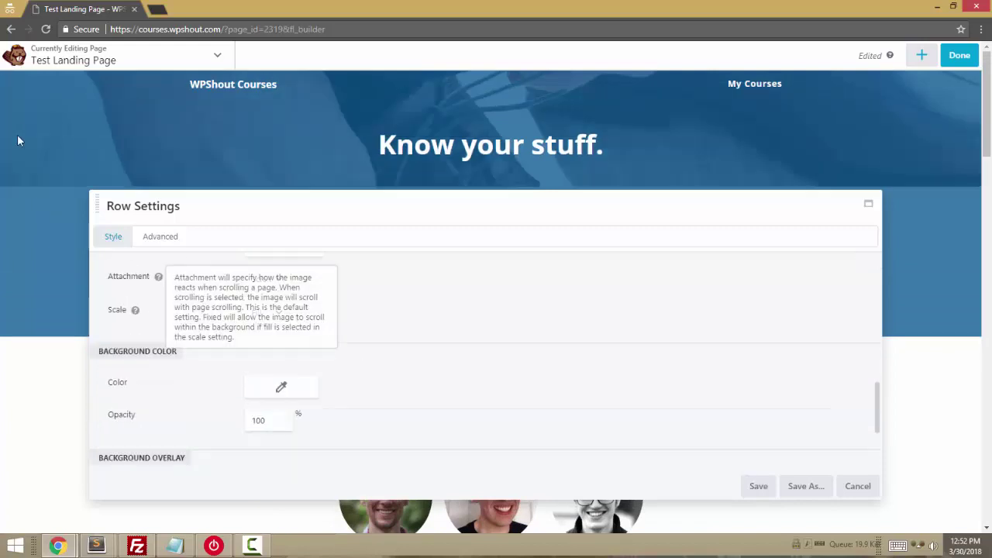
drag(318, 216, 310, 149)
scroll(391, 313, down, 2)
scroll(393, 306, up, 6)
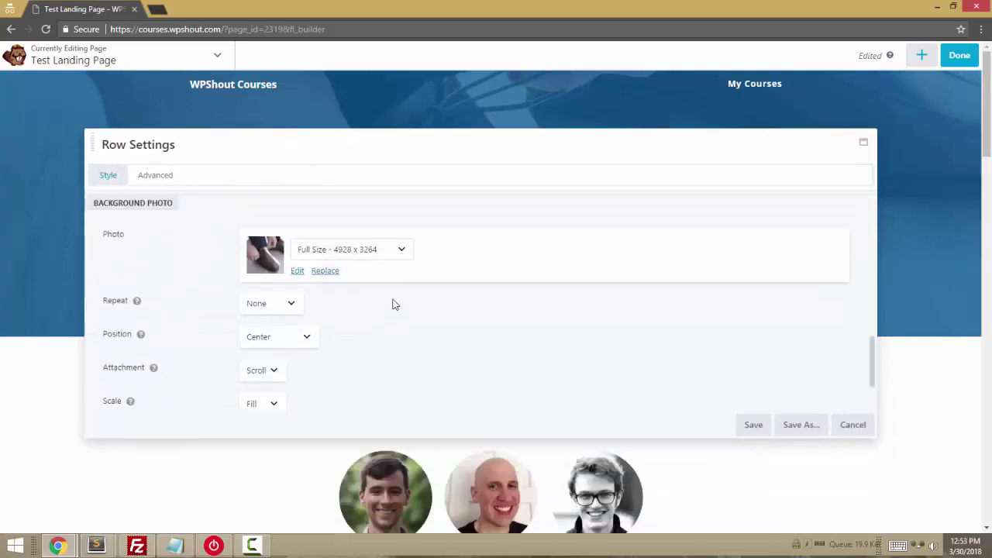
Save the row's background settings, then look over the heading module's spacing options without changing them.
click(752, 425)
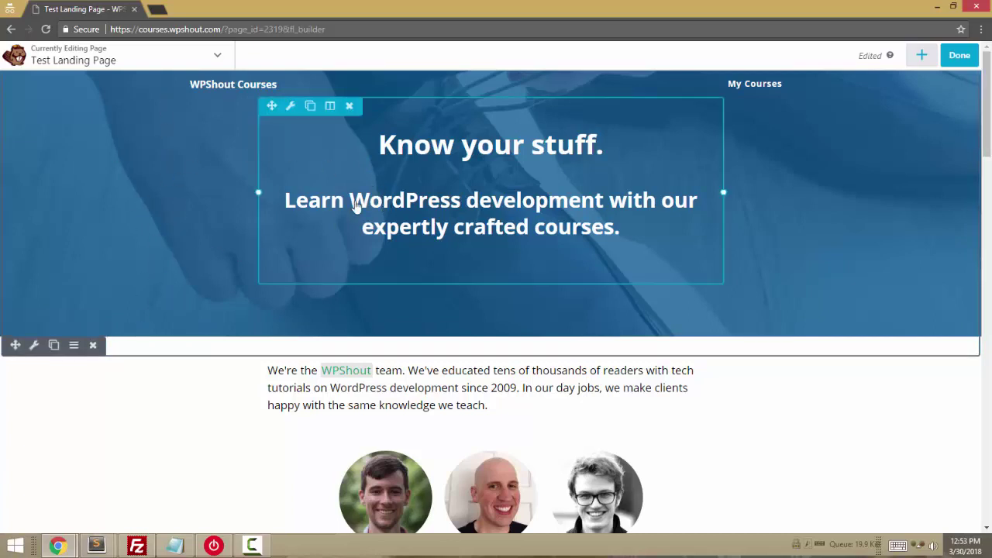
click(291, 106)
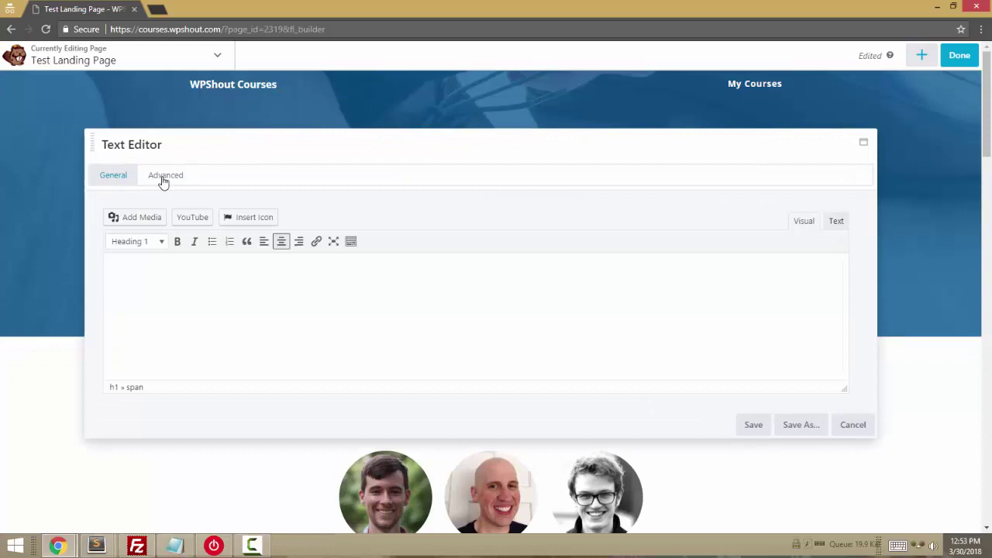
click(164, 177)
click(287, 227)
click(848, 426)
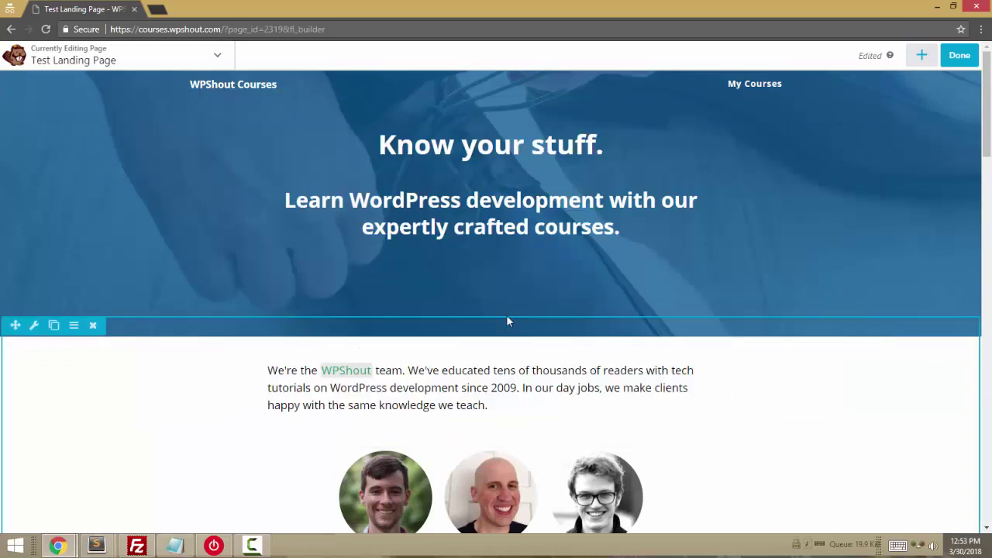
Paste extra <p>&nbsp;</p> lines after the headings in the HTML source and save the module.
click(393, 198)
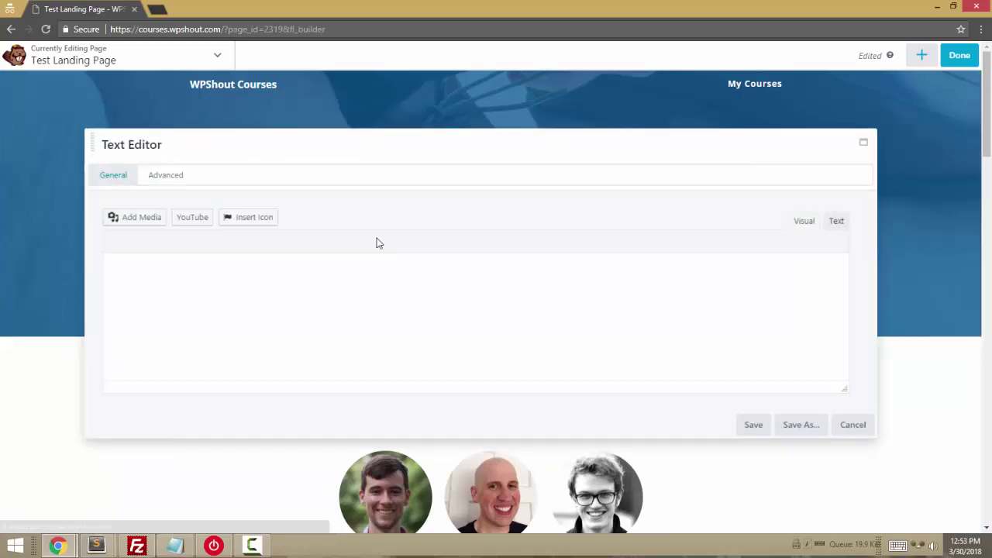
click(835, 223)
click(520, 295)
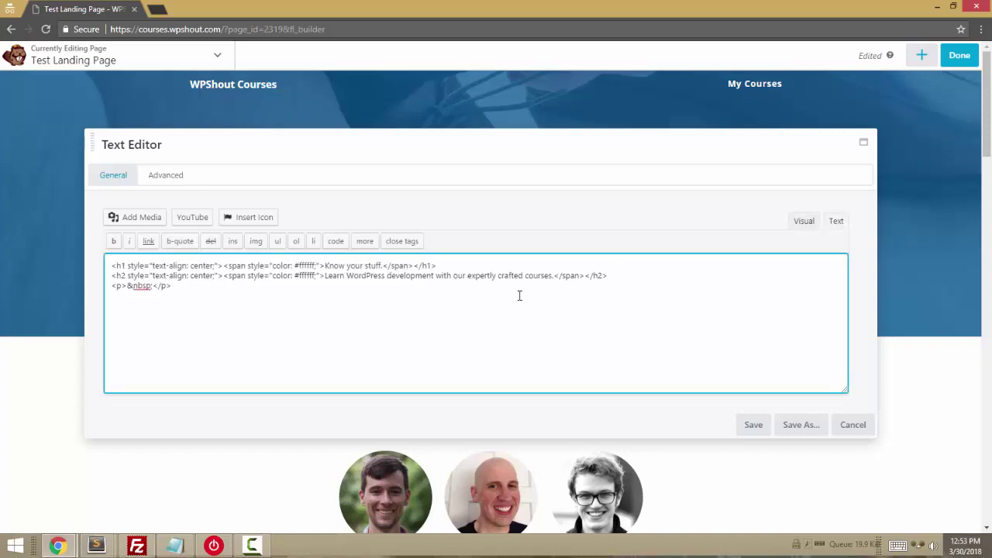
key(shift+Home)
key(Left)
text(<p>&nbsp;</p> <p>&nbsp;</p>)
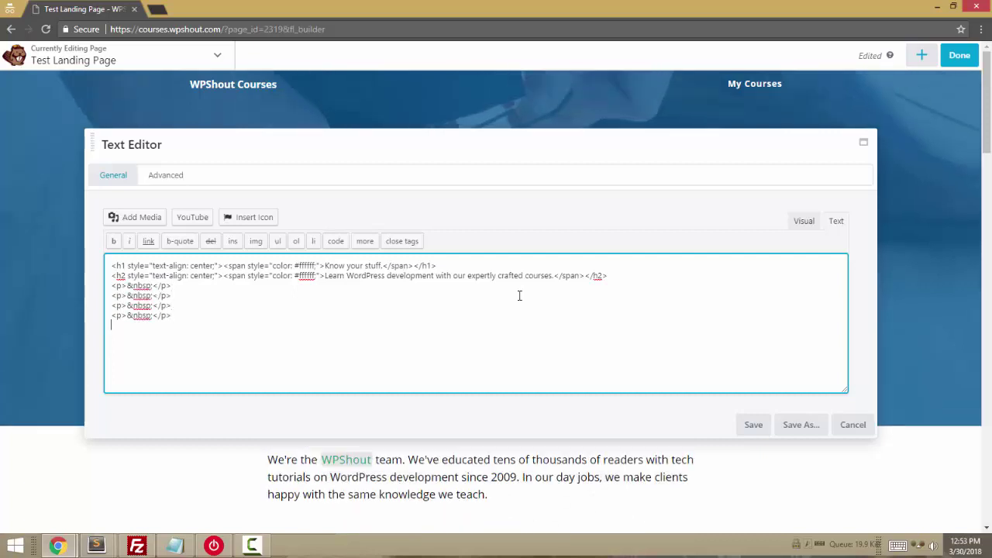
text(<p>&nbsp;</p> <p>&nbsp;</p>)
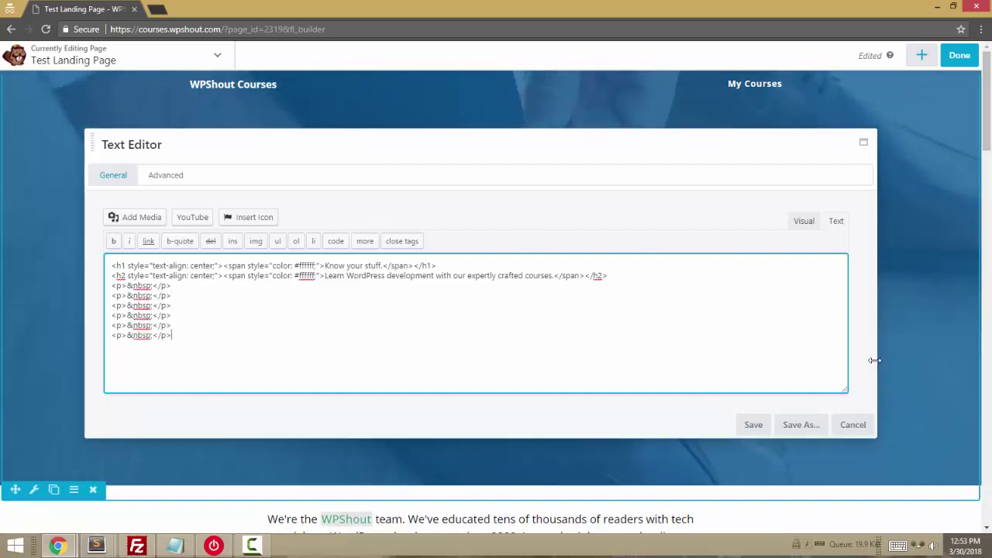
click(753, 426)
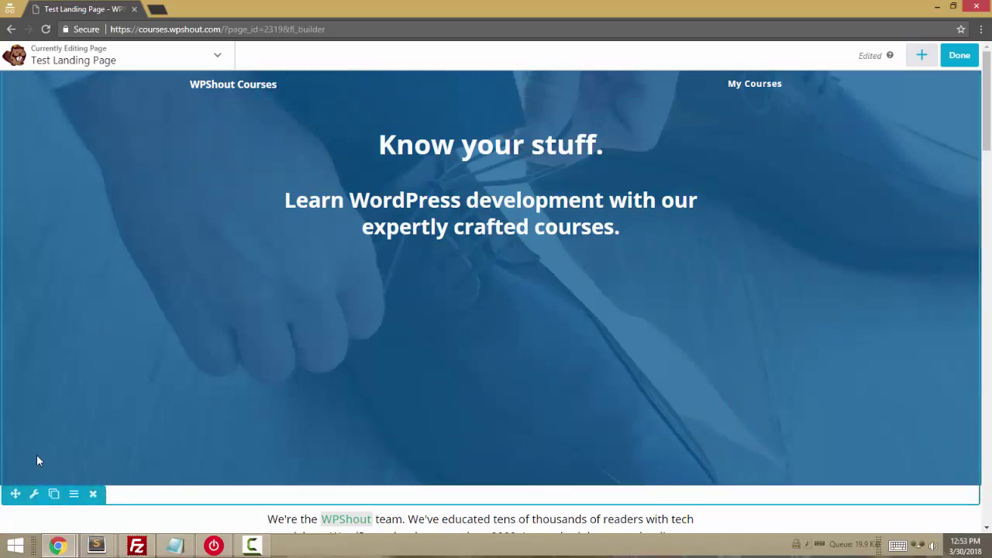
click(34, 494)
Raise the hero row's top padding to 140 px in its spacing options.
click(172, 177)
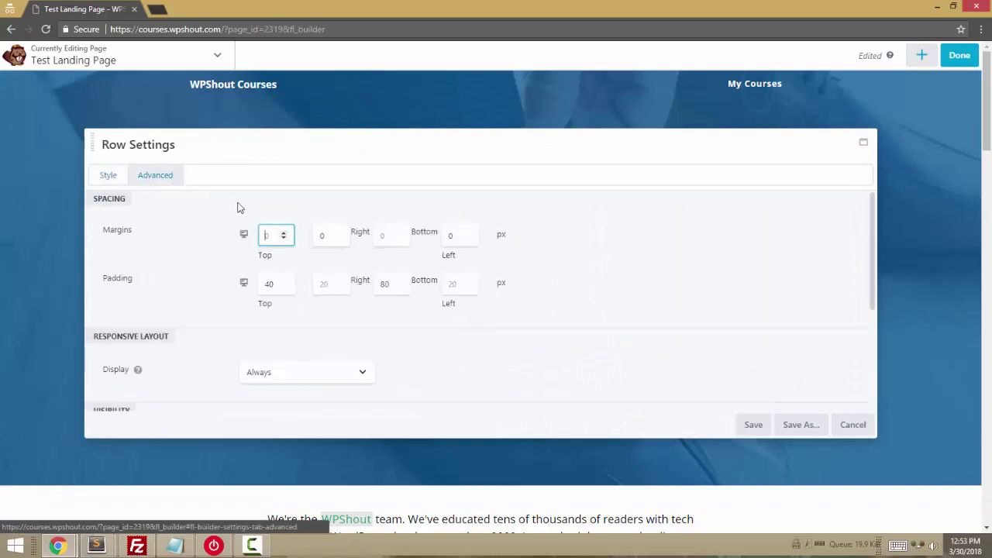
click(387, 284)
click(278, 285)
double_click(270, 285)
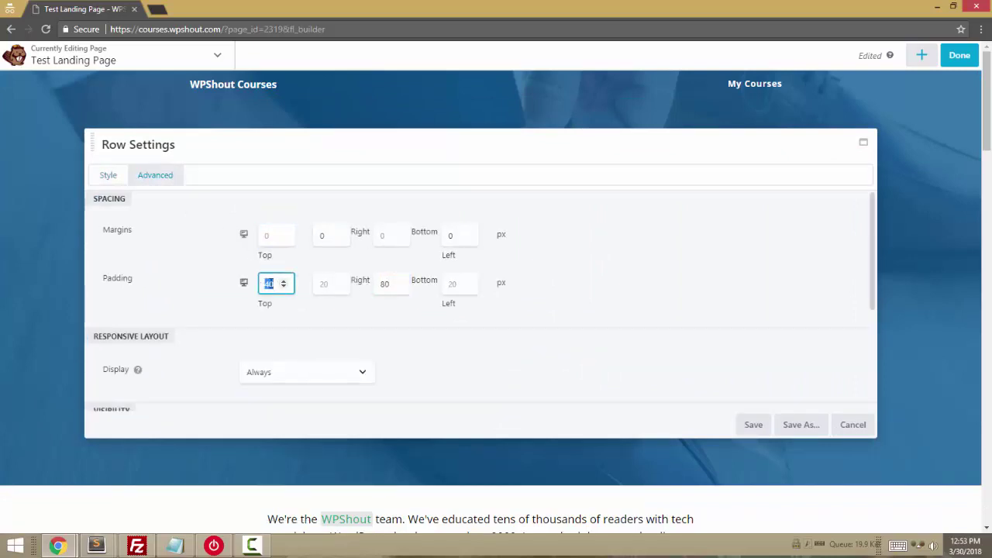
drag(386, 283, 374, 289)
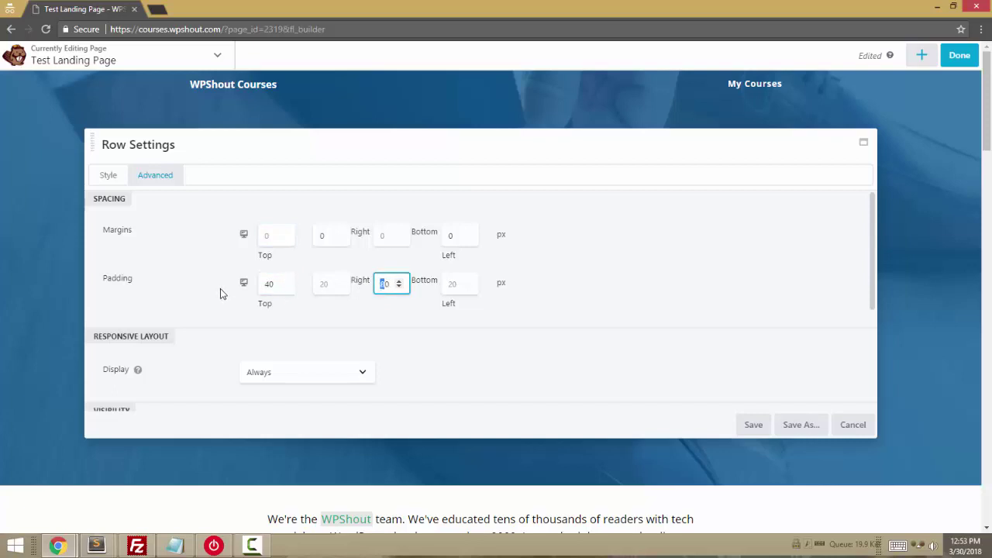
click(266, 284)
text(1)
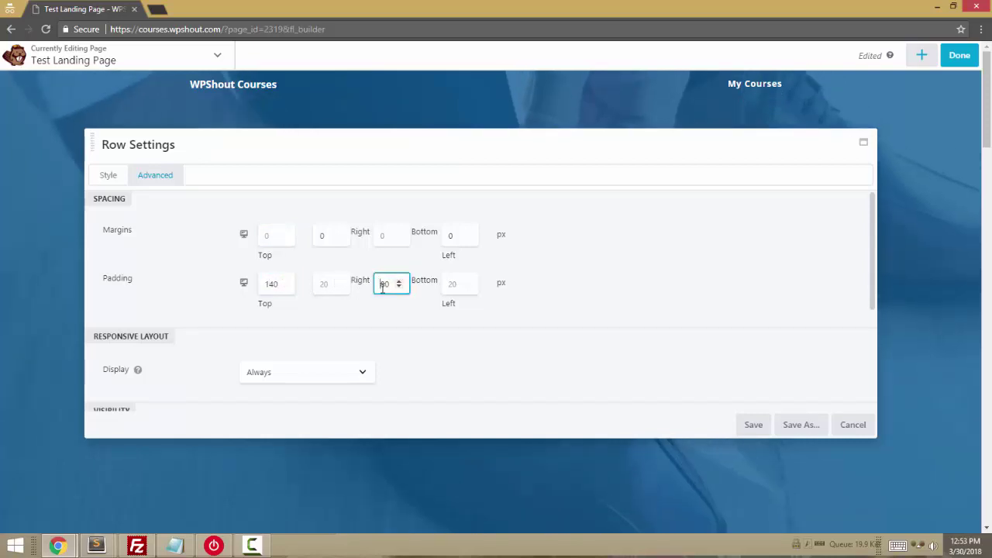
text(1)
Preview the taller hero, then set the row's top padding back to 40 px.
drag(365, 145, 395, 495)
mouse_move(398, 215)
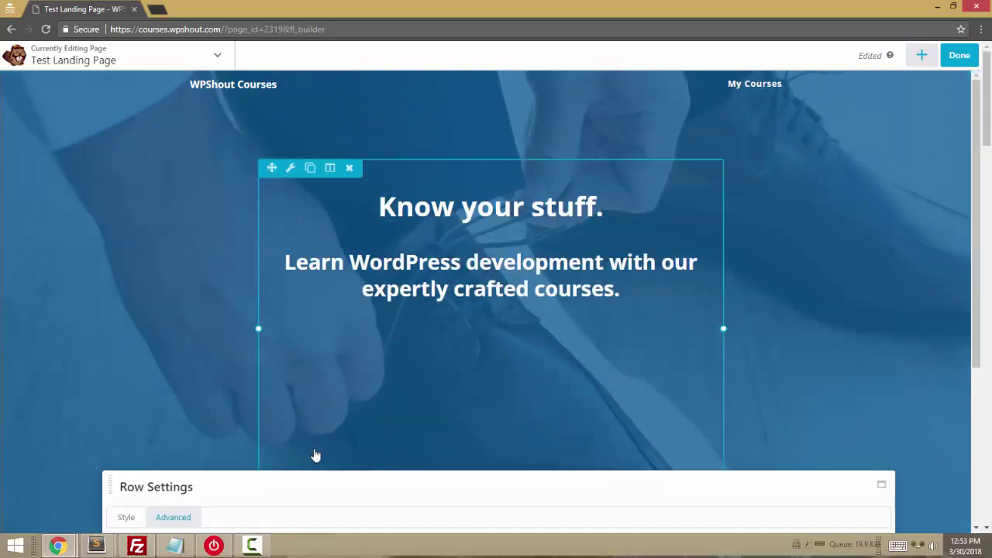
drag(326, 476, 315, 148)
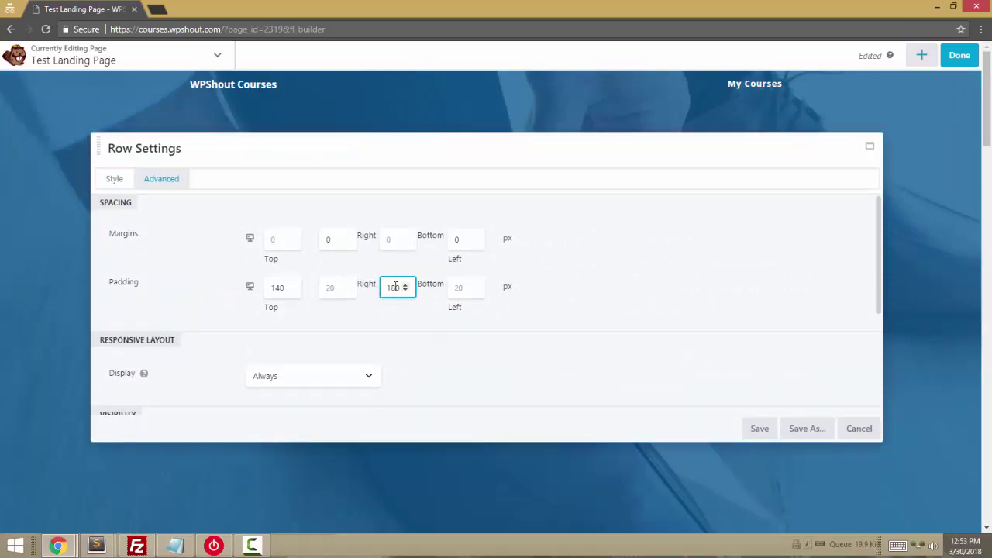
text(0)
double_click(276, 288)
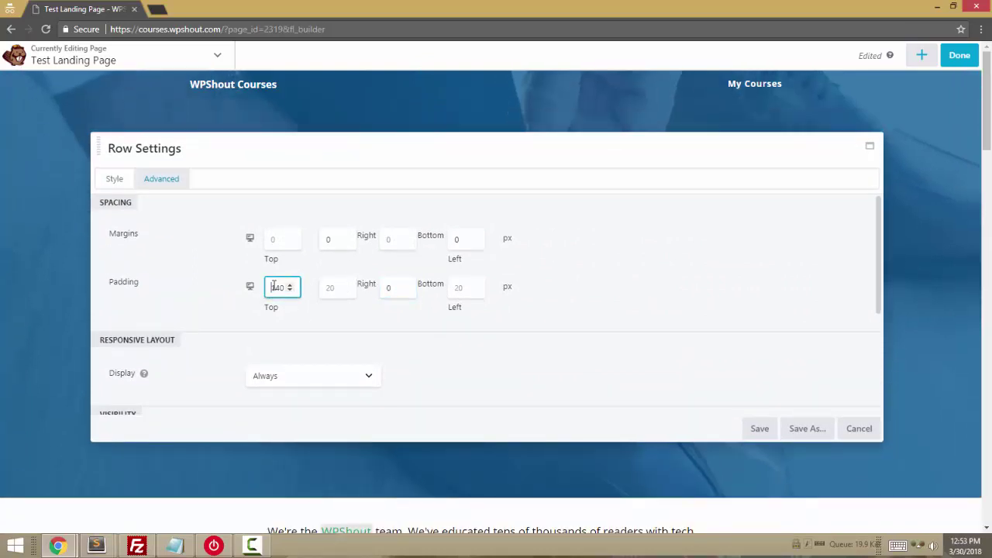
text(0)
drag(332, 218, 295, 138)
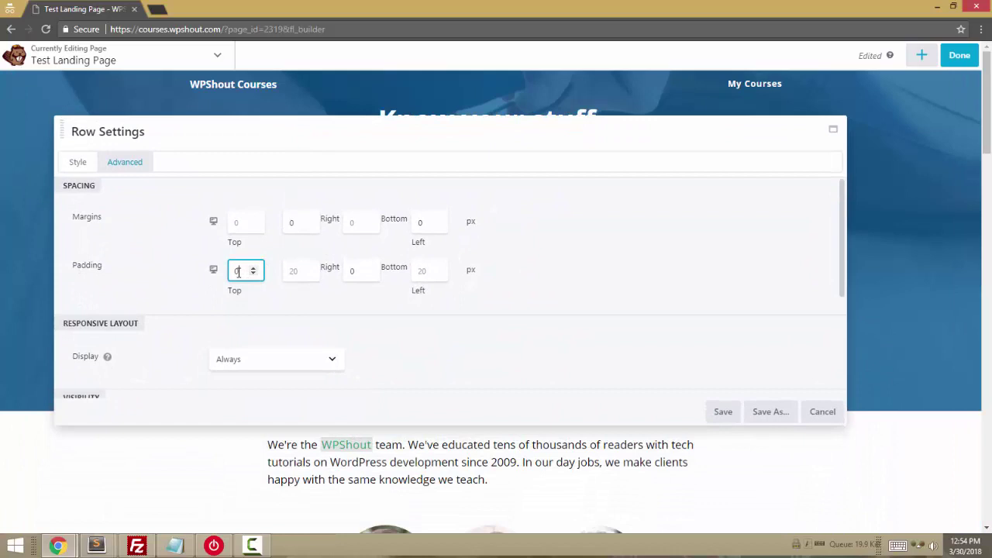
click(351, 272)
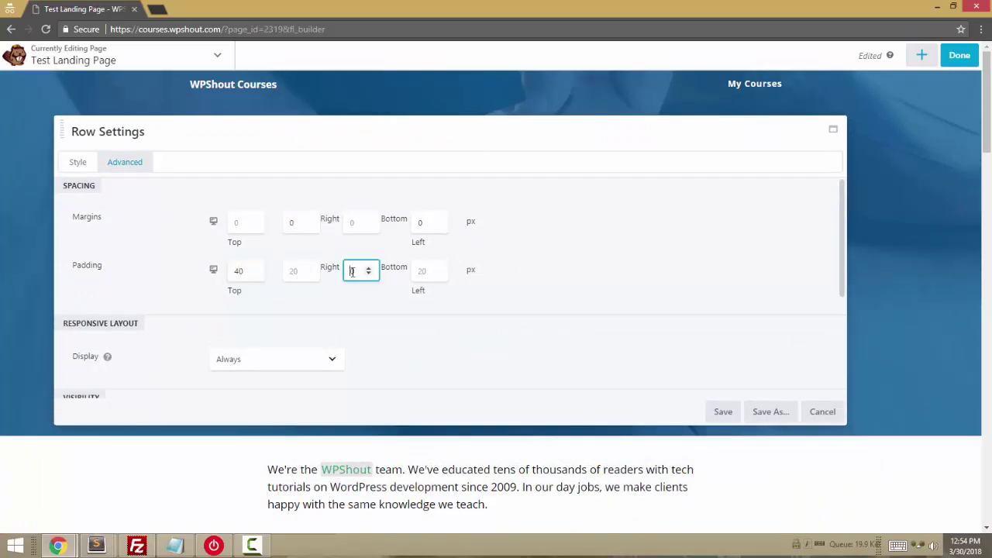
Save the row with 80 px bottom padding and check the heading module's top margin.
text(80)
click(717, 412)
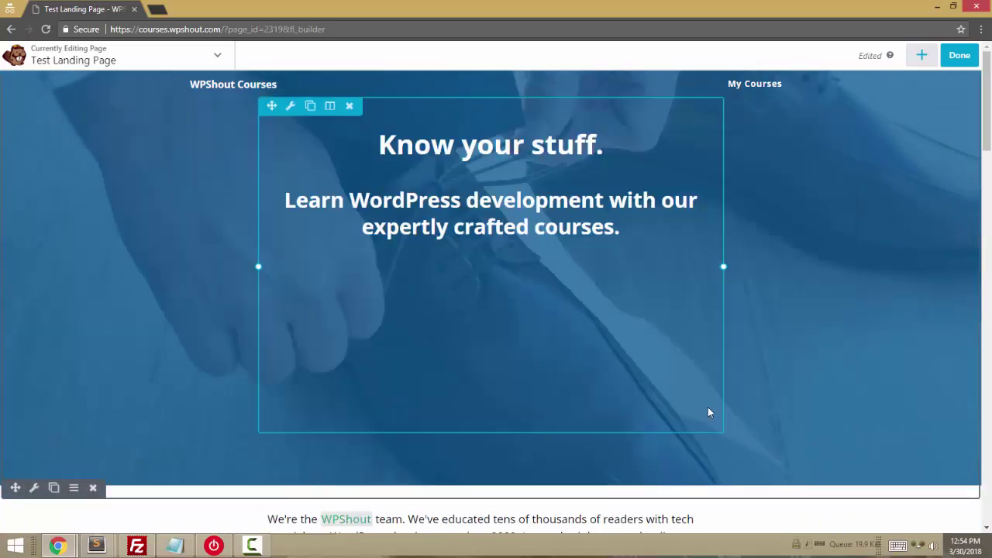
click(291, 109)
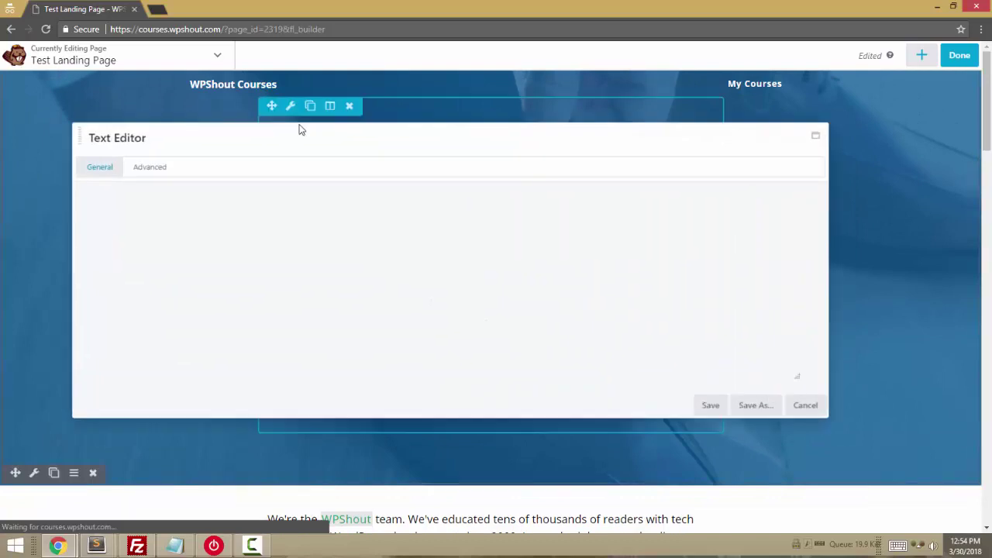
click(151, 163)
click(260, 224)
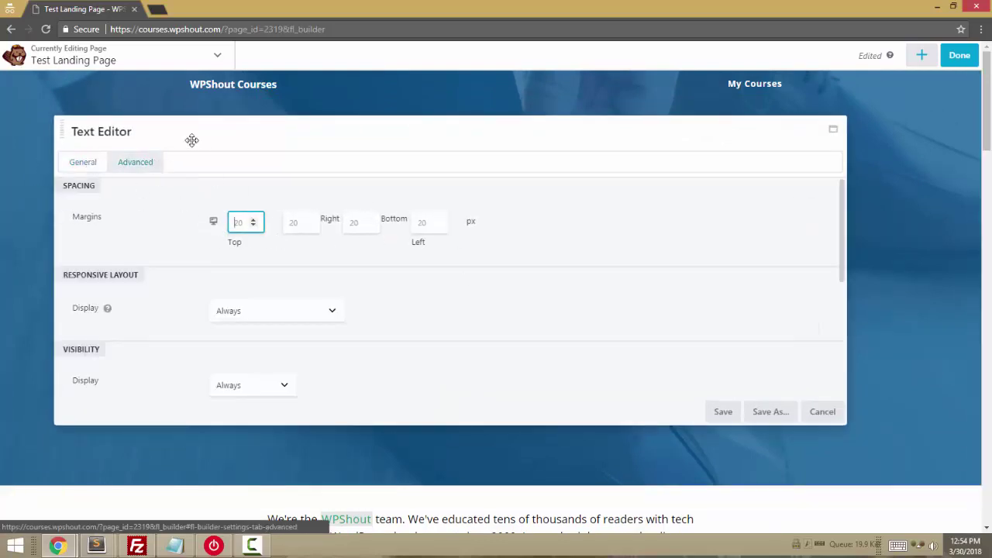
drag(198, 138, 220, 229)
Delete the six empty paragraph lines from the headings' HTML source and save the module.
click(101, 225)
click(152, 223)
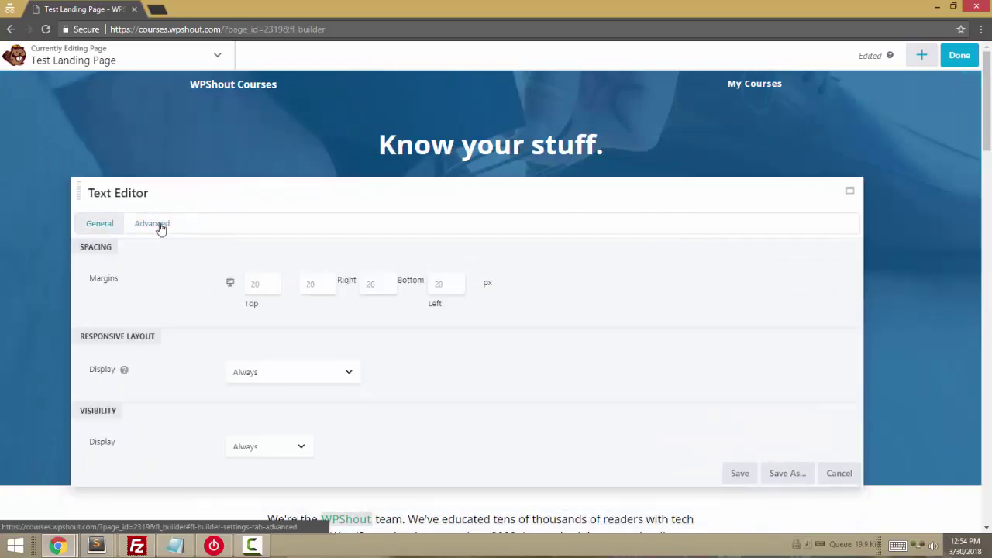
drag(259, 199, 243, 151)
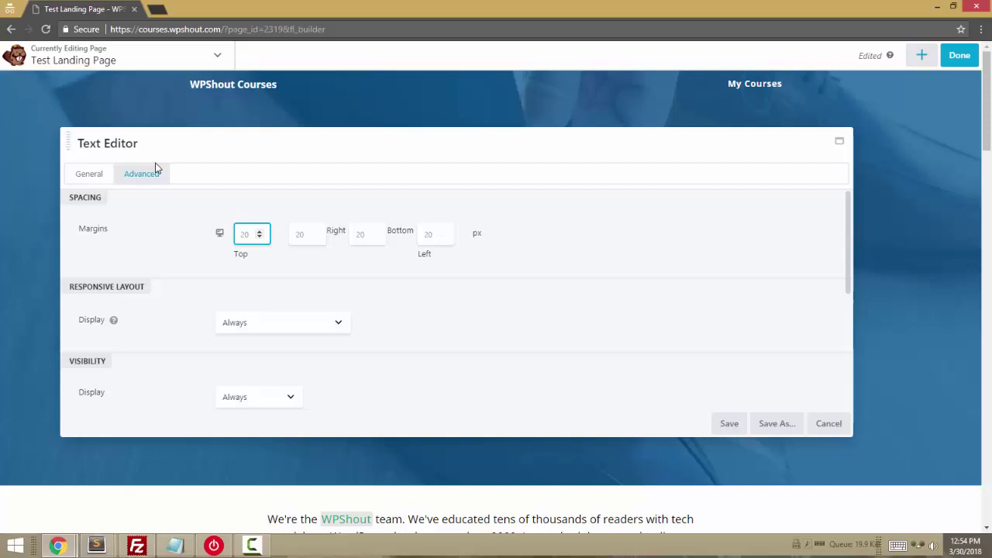
click(95, 176)
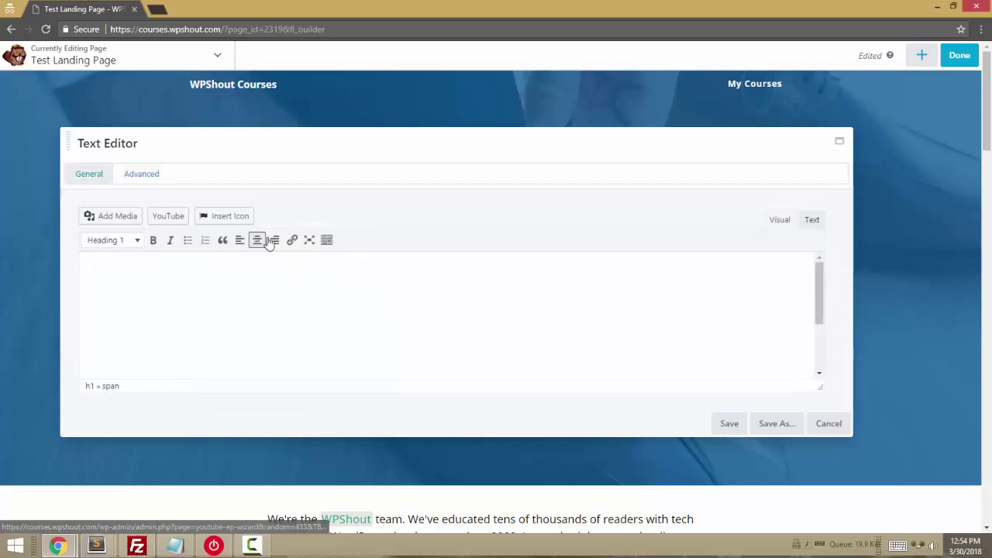
click(812, 219)
drag(213, 336, 60, 279)
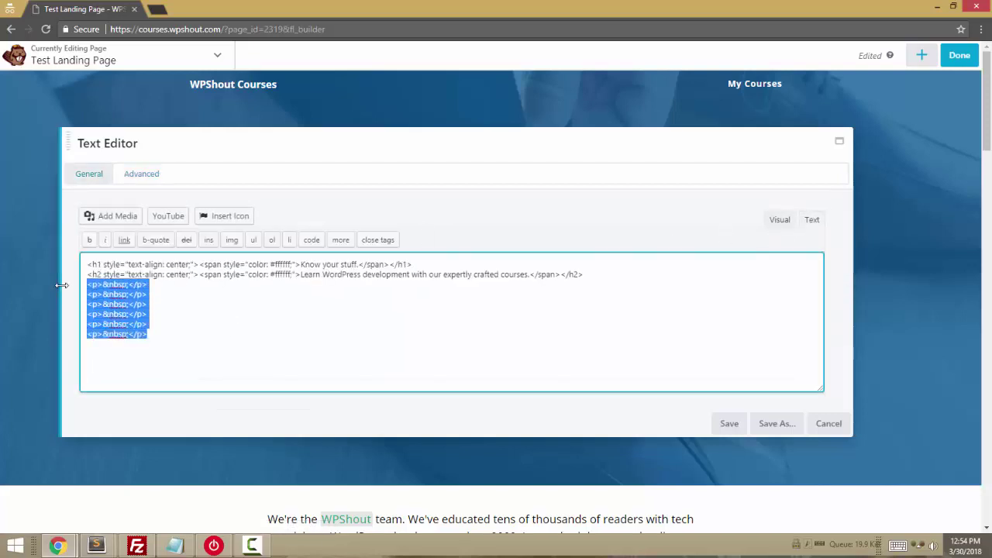
key(BackSpace)
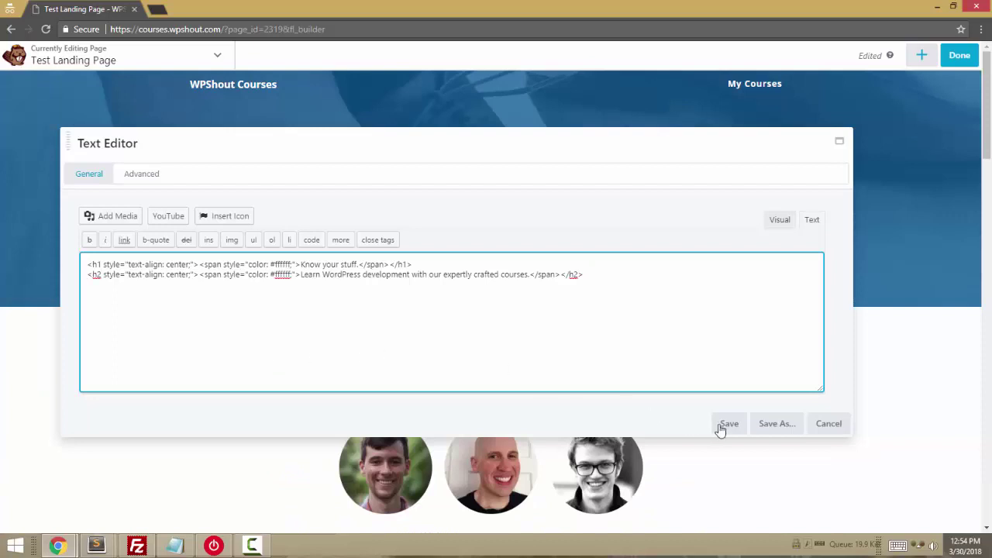
click(720, 428)
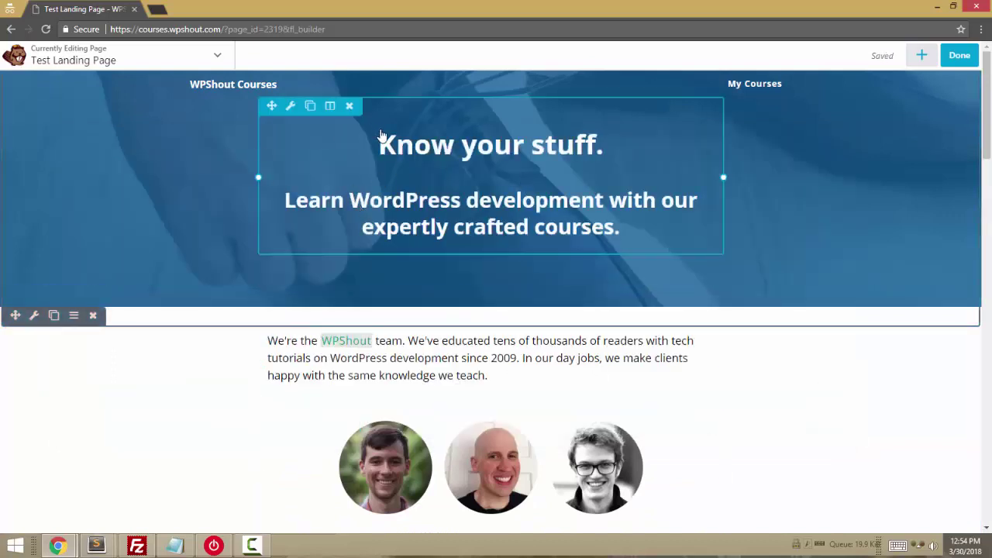
Set the hero row's top padding to 120 px and try 180 px bottom padding.
click(33, 318)
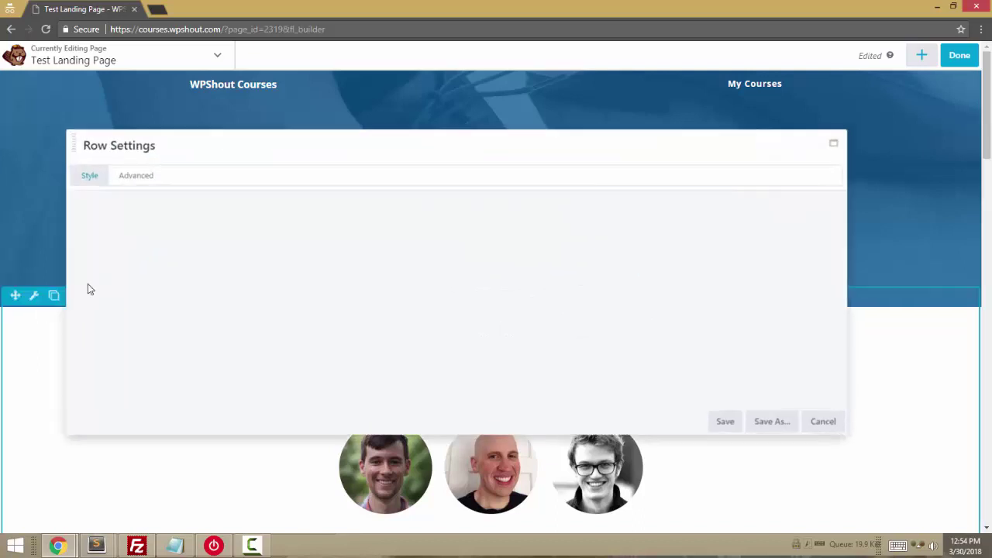
click(146, 174)
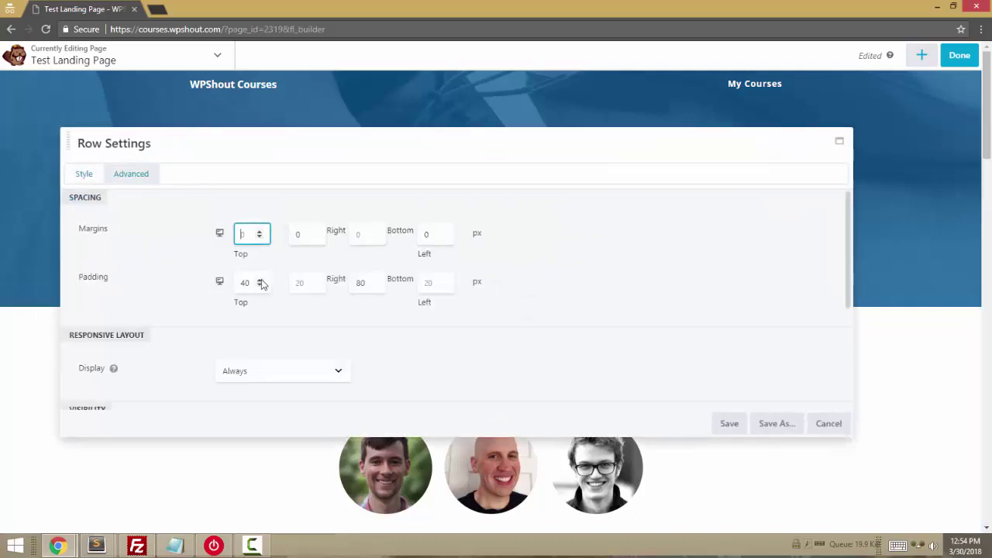
drag(246, 283, 242, 285)
text(12)
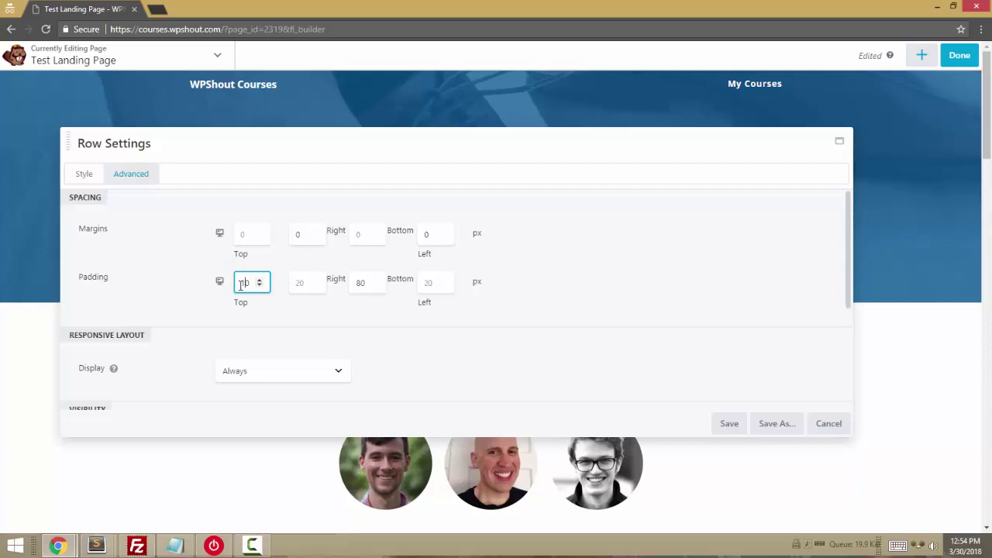
click(357, 283)
text(180)
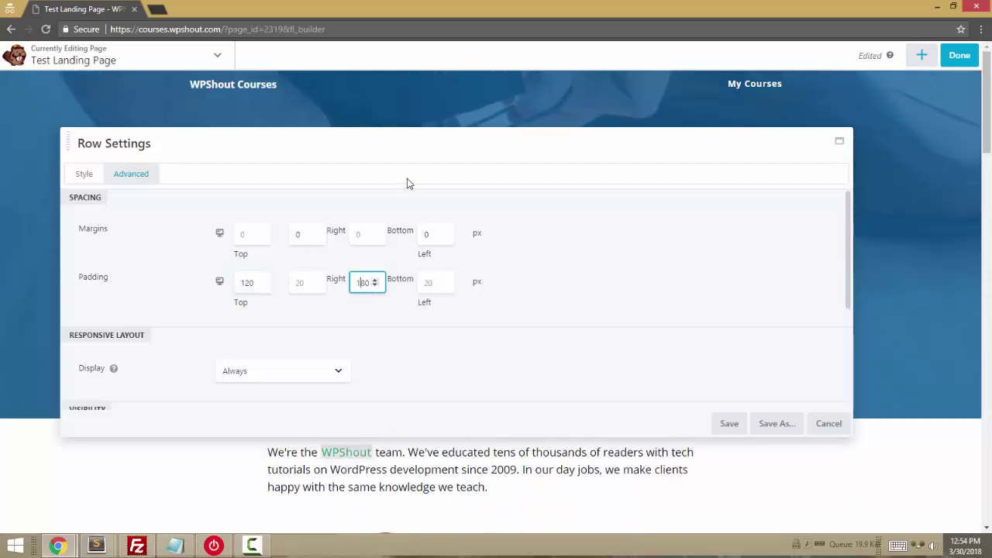
drag(420, 160, 444, 512)
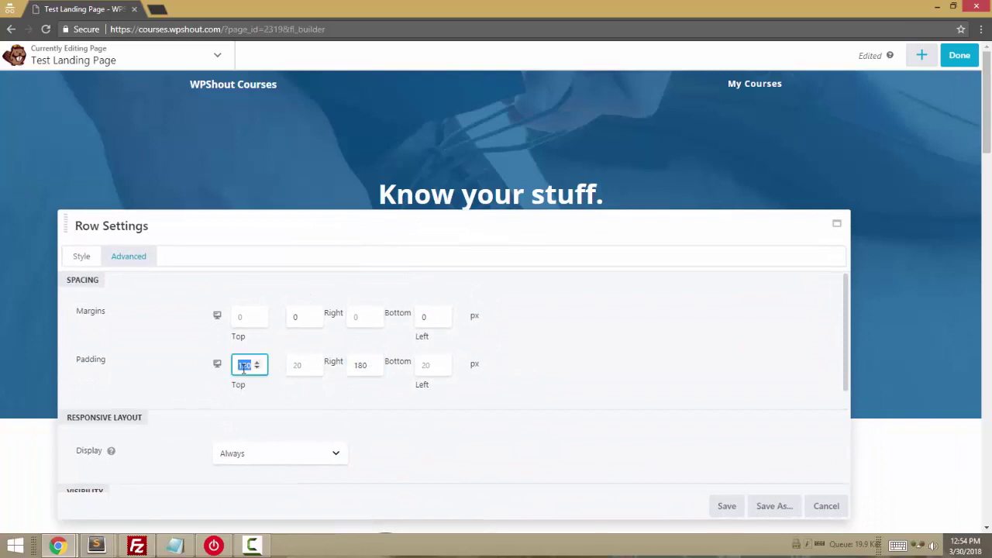
Try bottom padding values of 60, 80 and 100 px while previewing, then save the row.
text(60)
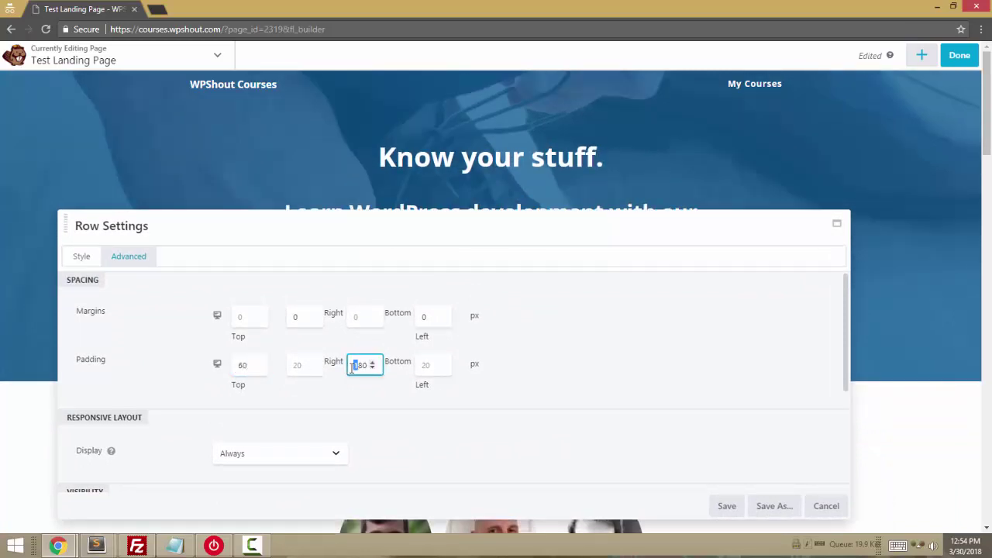
drag(447, 228, 439, 321)
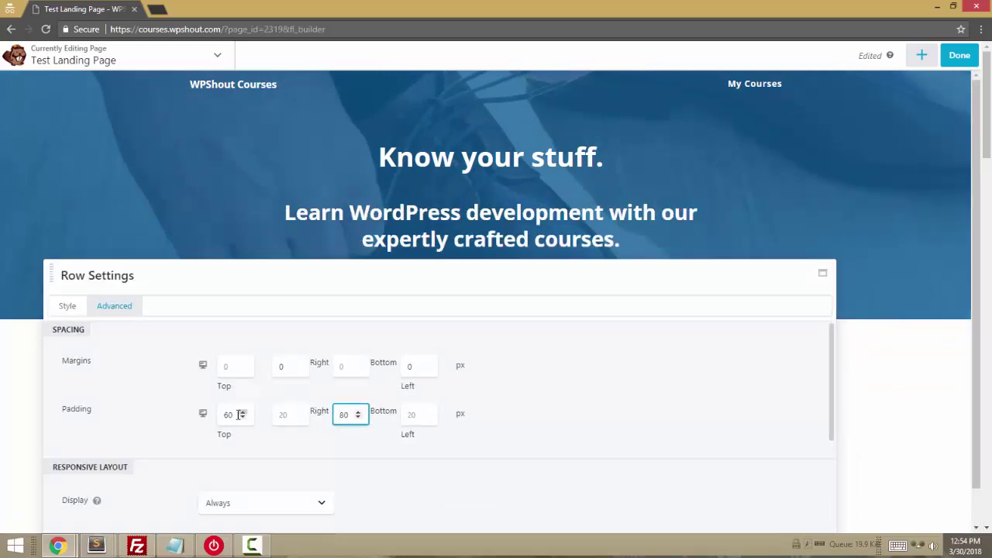
text(8)
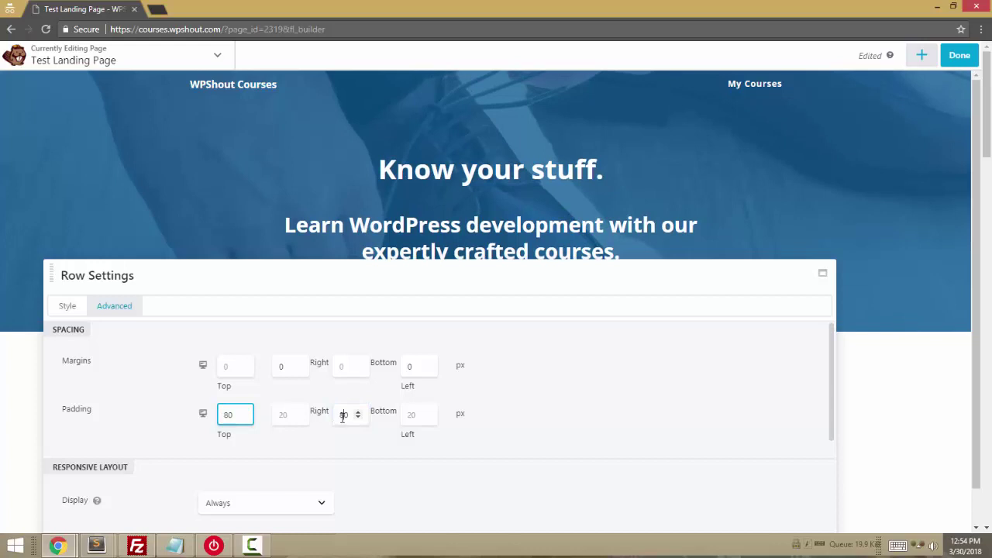
text(00)
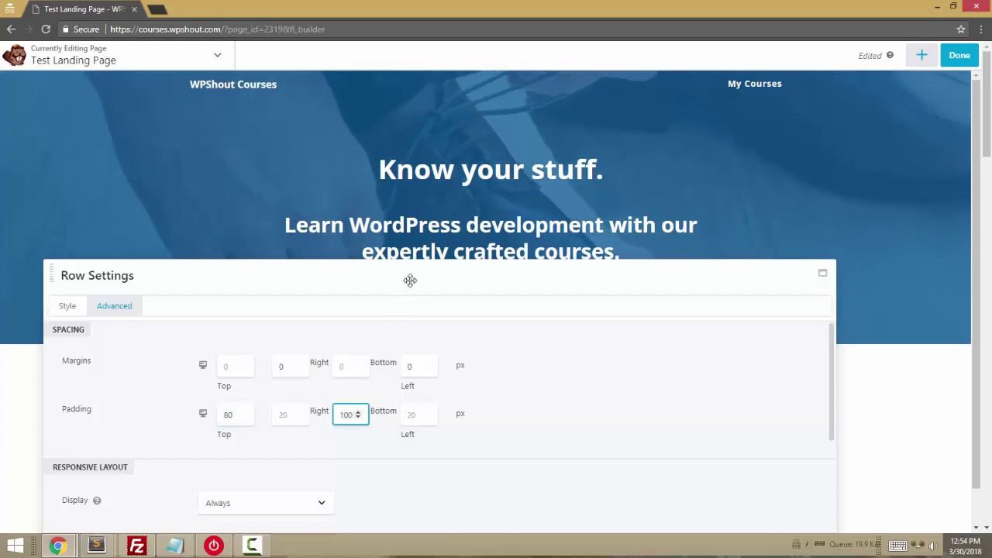
drag(410, 281, 409, 304)
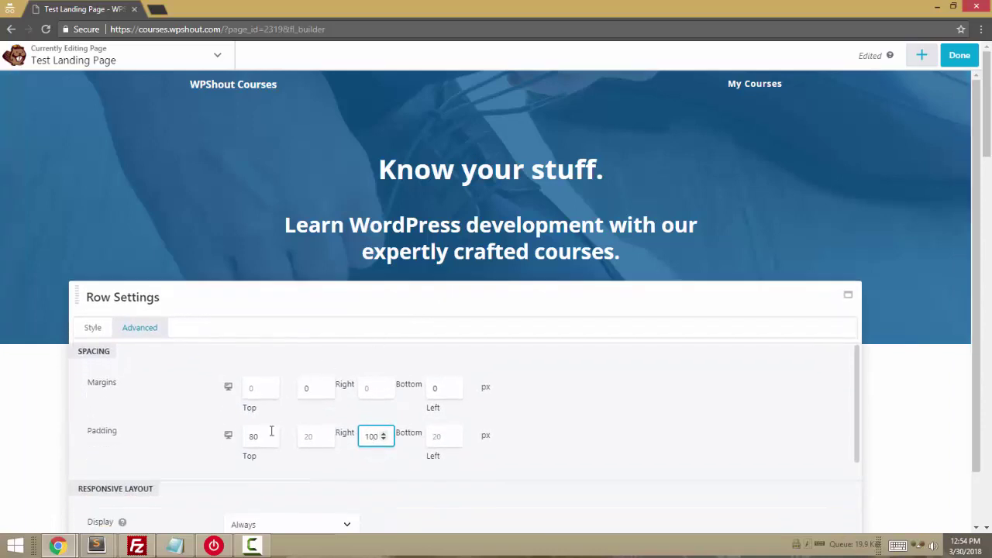
text(100)
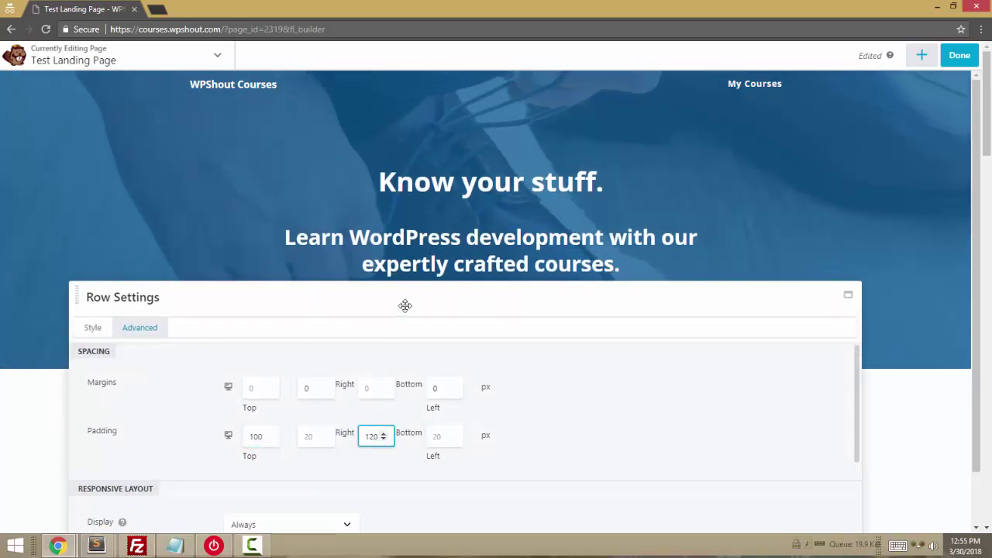
drag(406, 305, 401, 189)
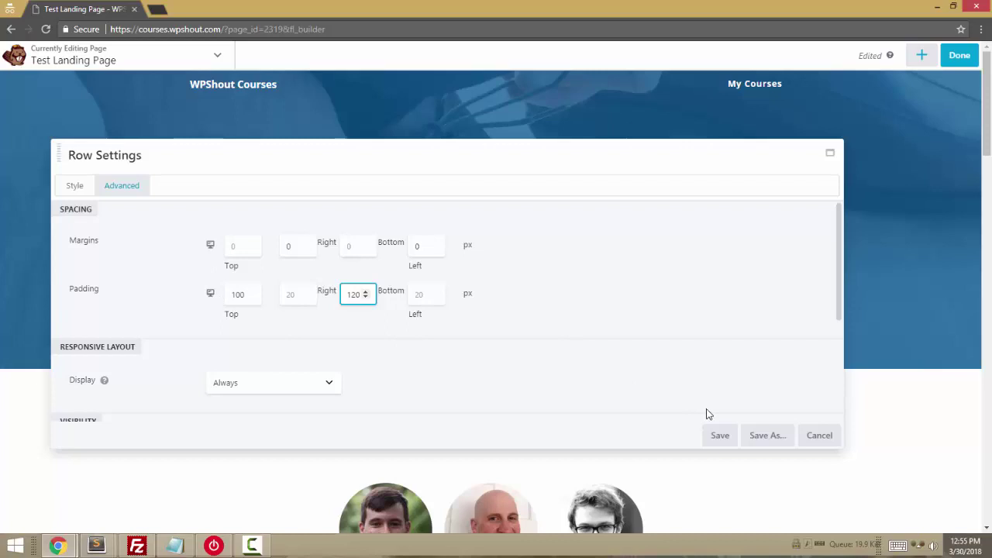
click(718, 435)
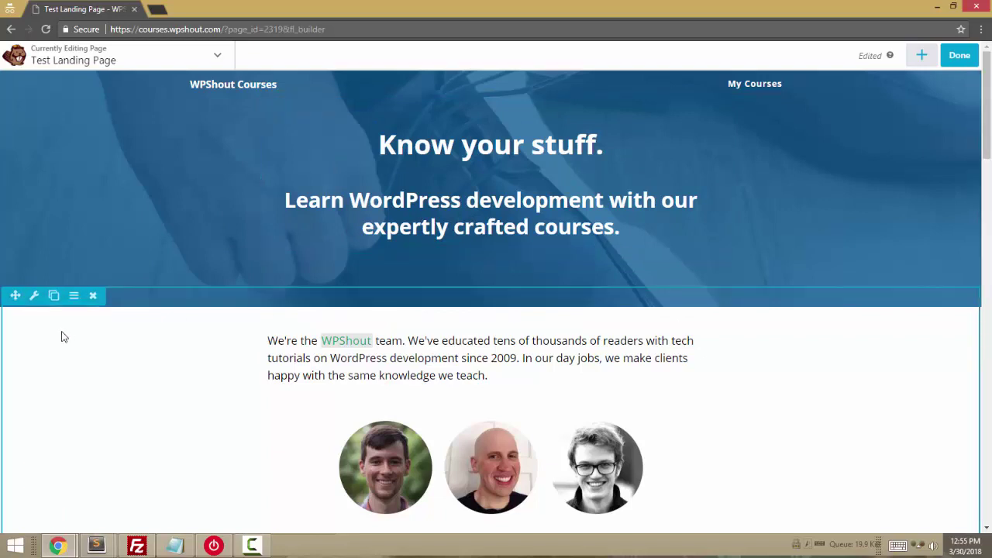
Set the row padding to 120 px top and 140 px bottom, save, and finish editing.
click(35, 299)
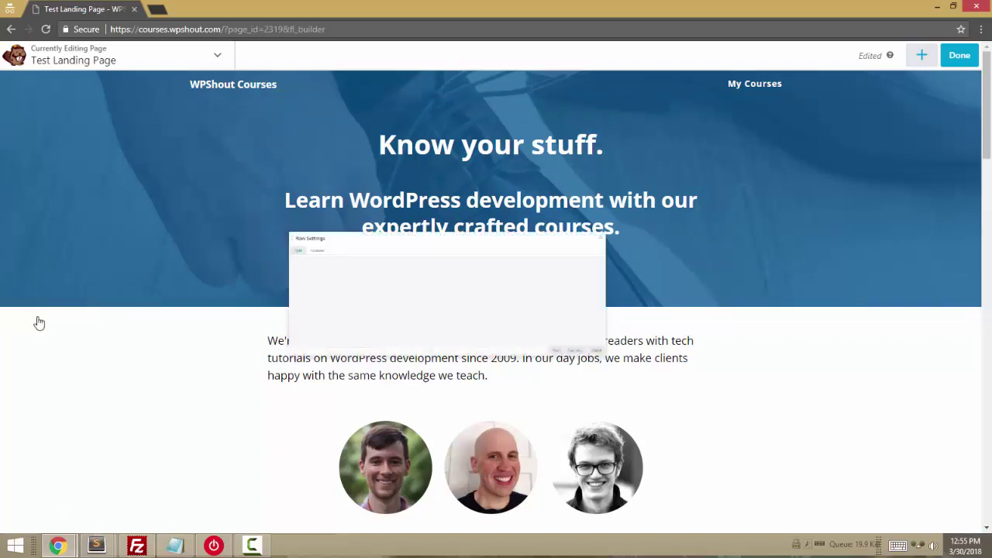
click(134, 186)
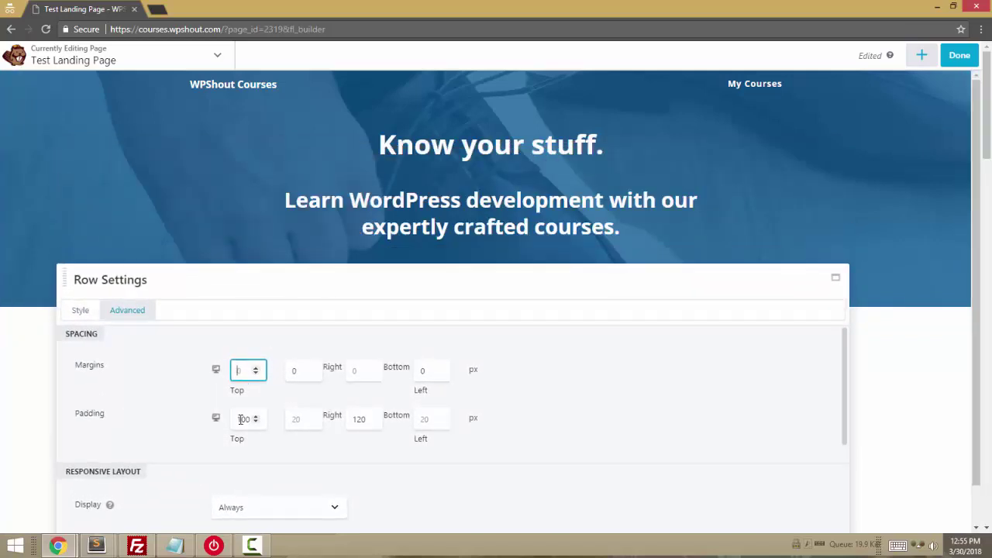
double_click(245, 420)
text(120)
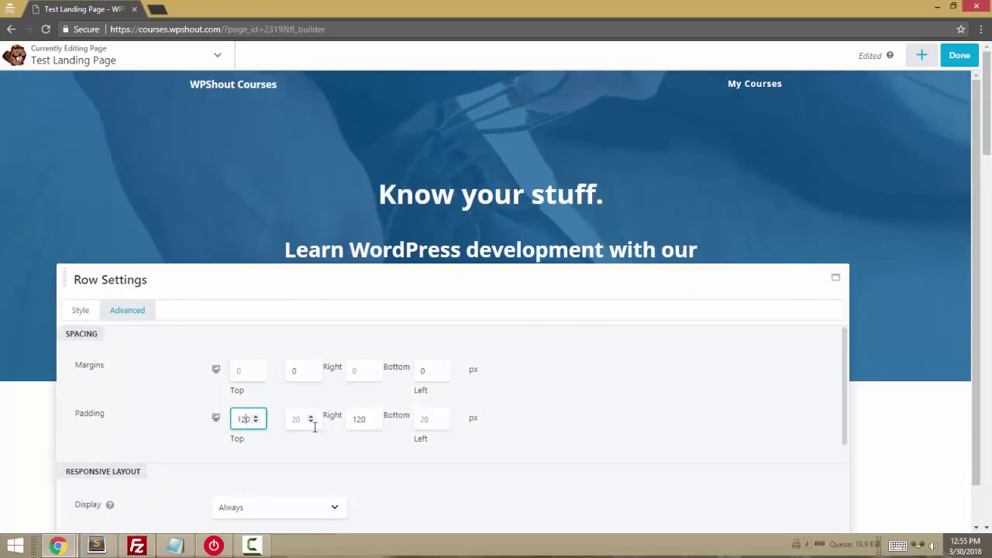
text(40)
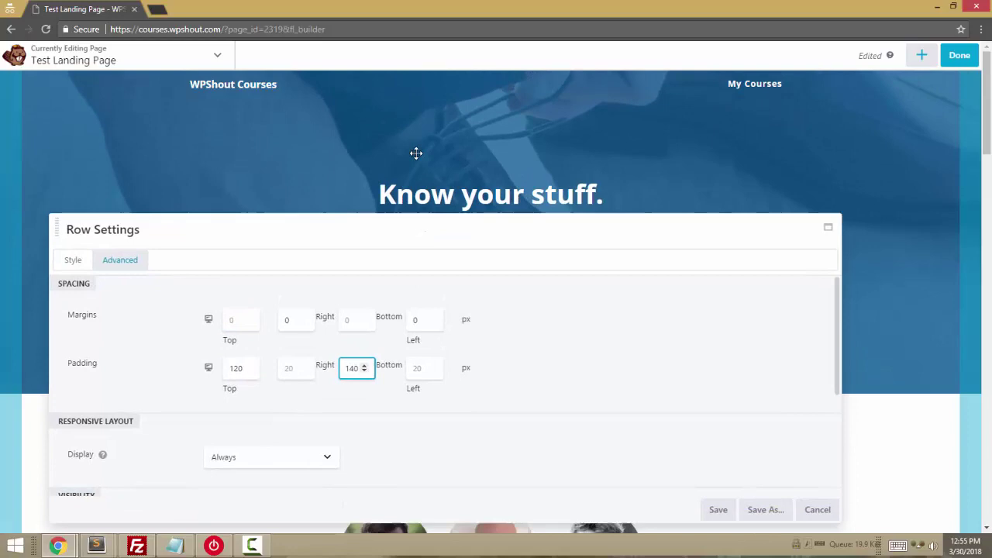
click(707, 433)
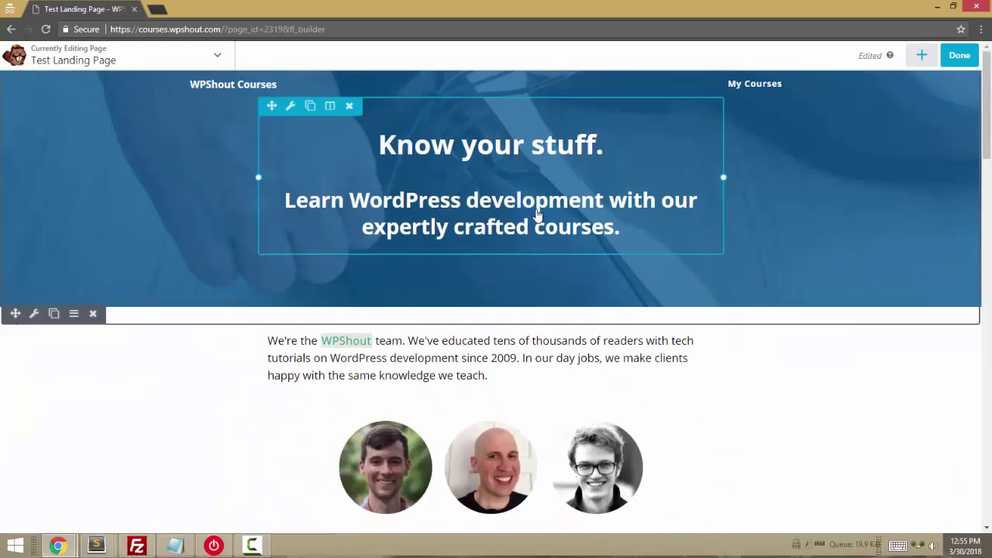
click(948, 60)
Publish the page and inspect the hero row wrapper's padding styles in DevTools.
click(907, 55)
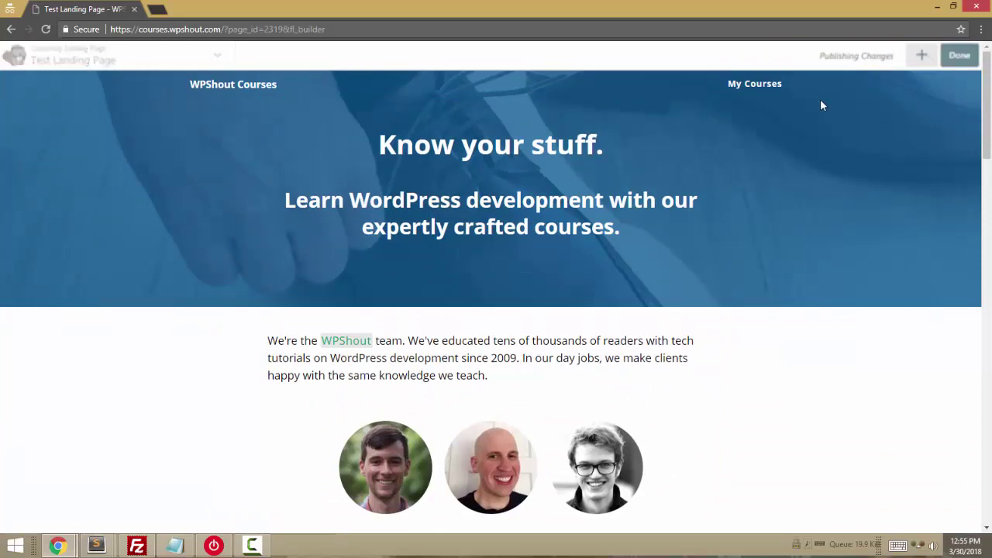
right_click(494, 138)
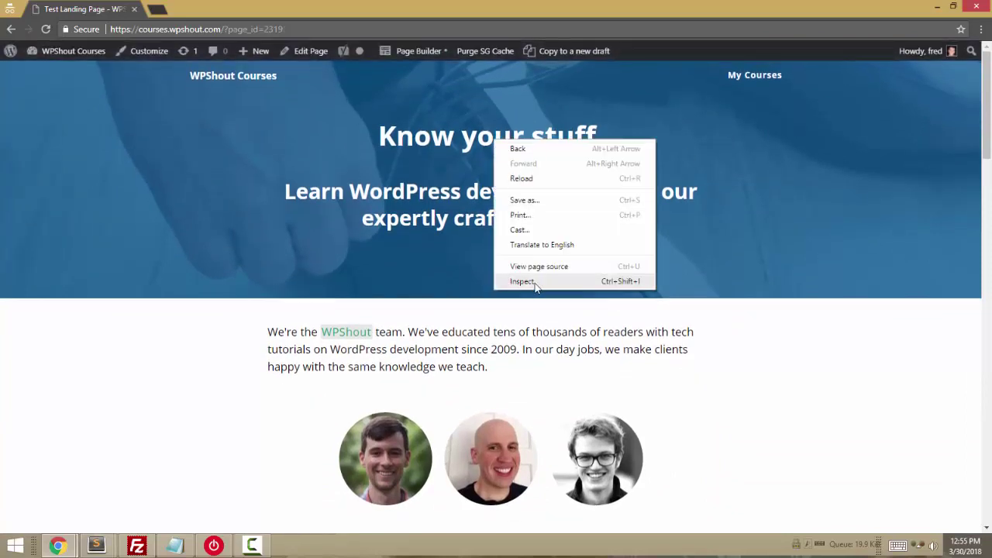
click(534, 283)
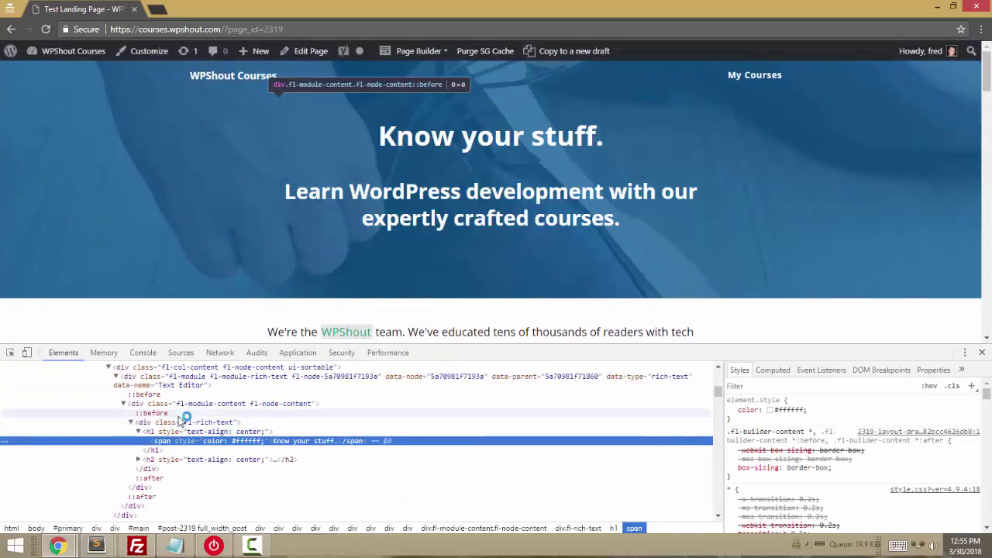
scroll(184, 434, up, 3)
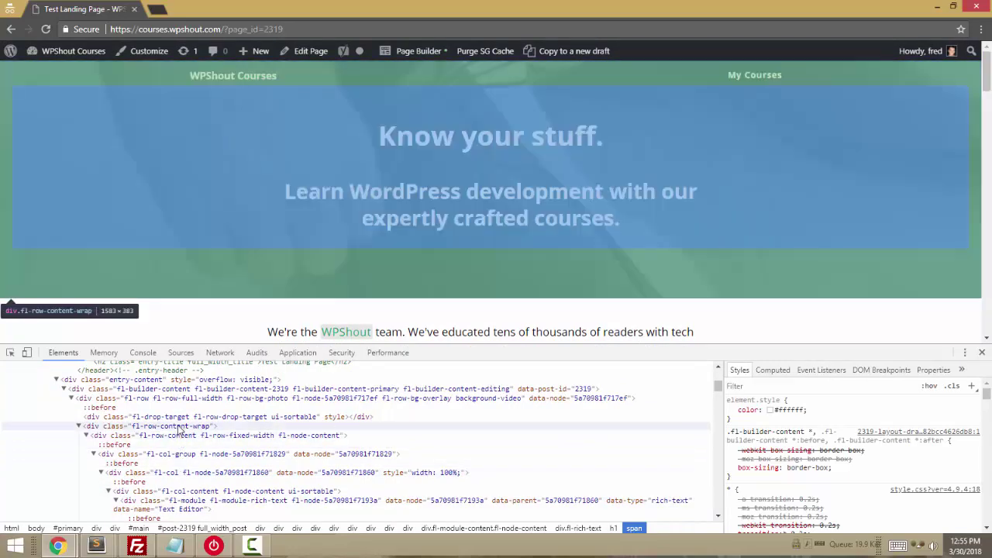
click(178, 427)
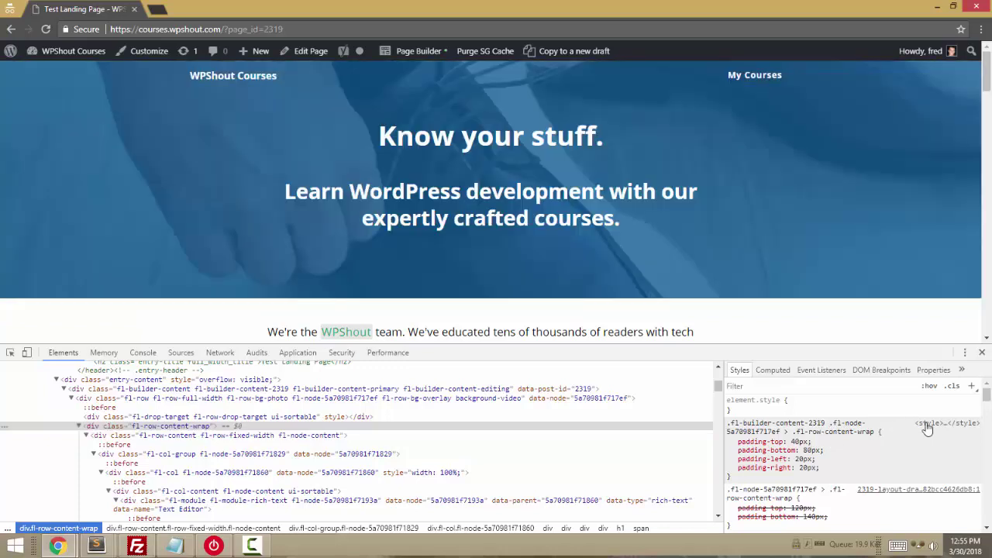
click(981, 353)
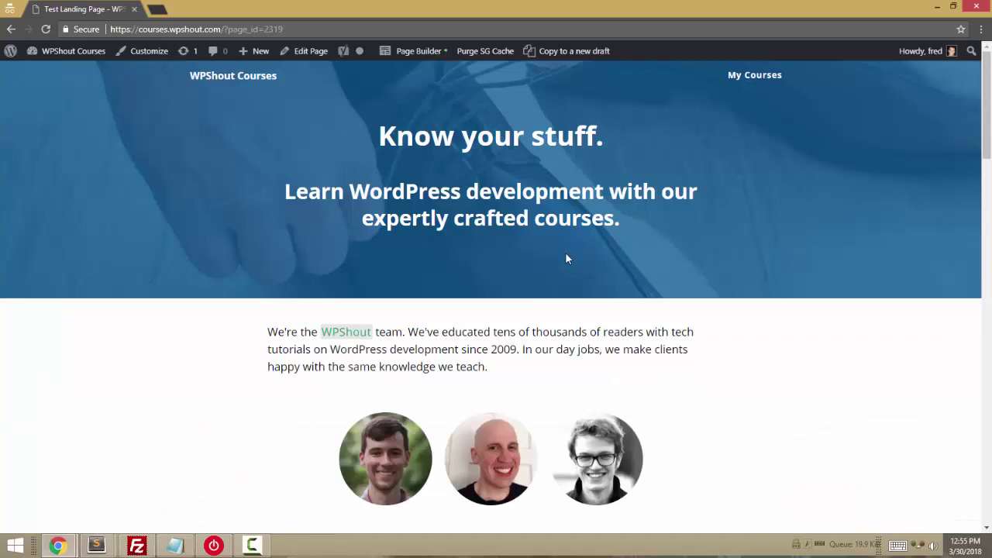
Reload the live page with F5 and inspect the hero heading again.
key(F5)
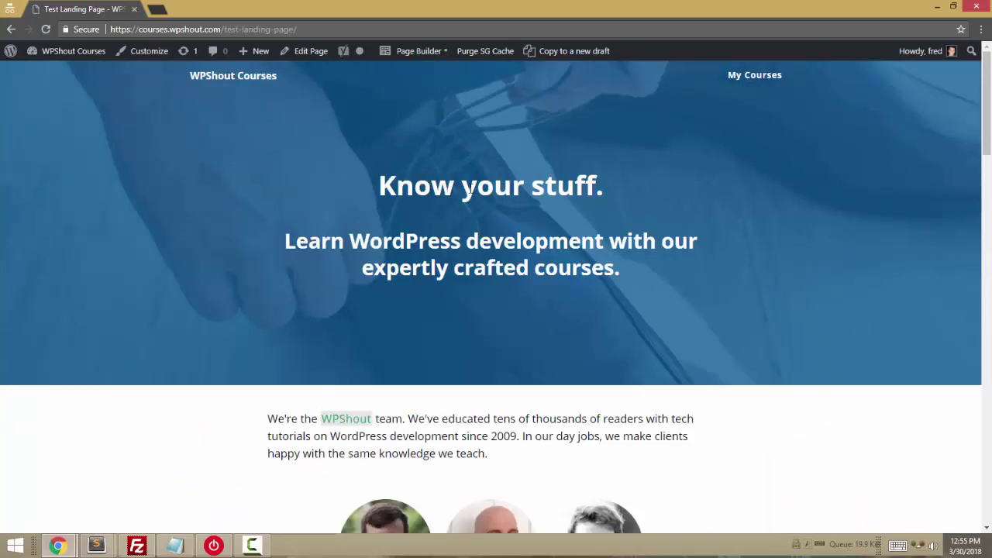
right_click(469, 189)
click(496, 330)
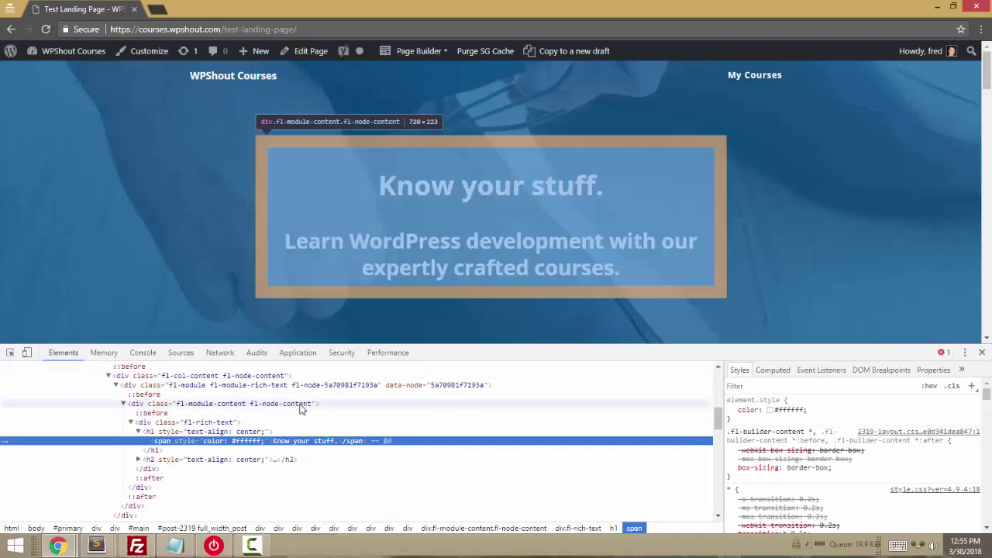
click(981, 353)
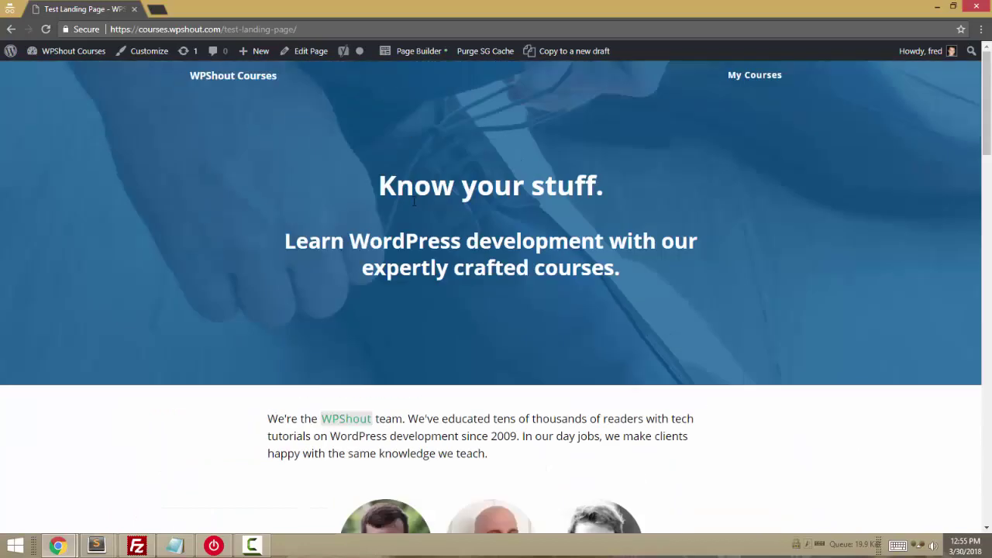
Preview the live hero at phone width, restore full size, and reopen the page in Beaver Builder.
click(955, 6)
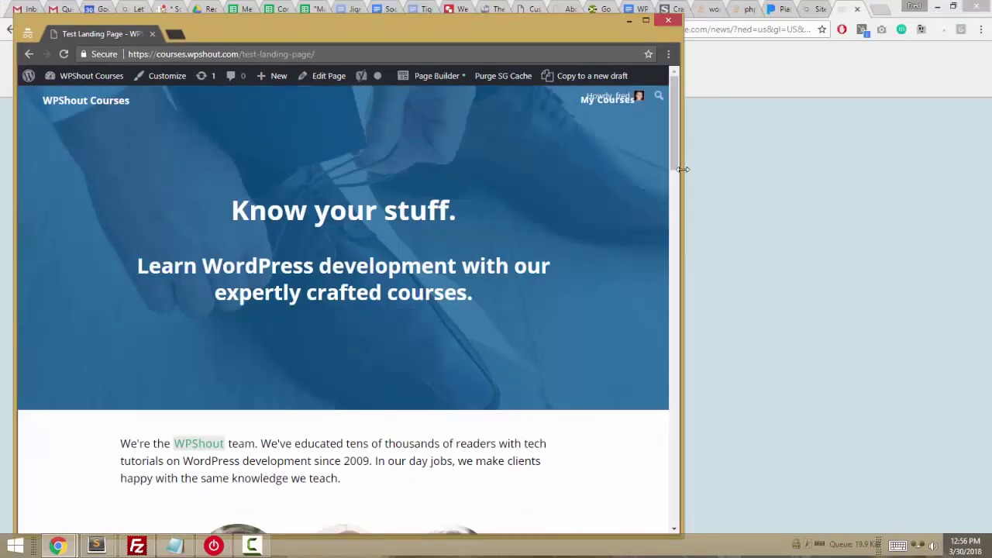
drag(682, 169, 312, 194)
scroll(213, 254, down, 5)
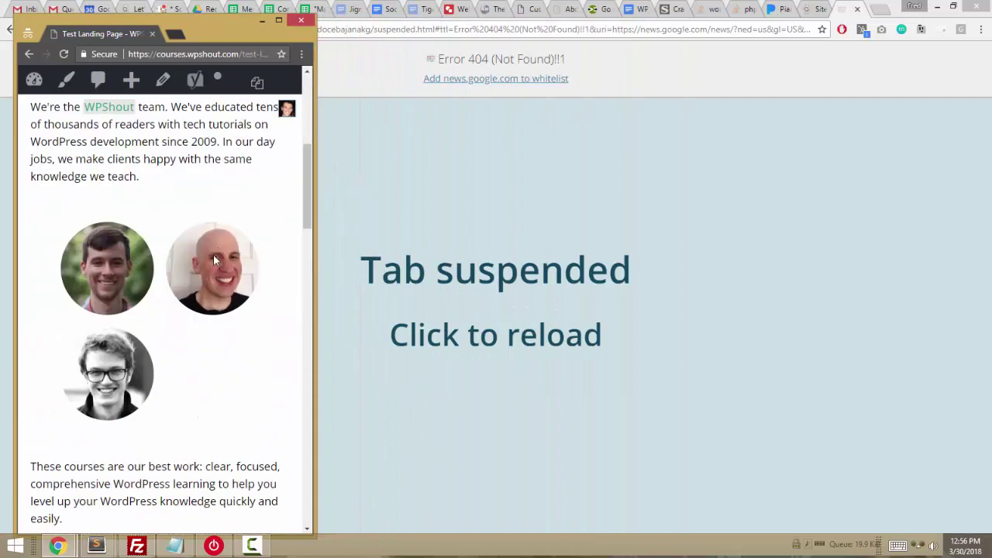
scroll(206, 251, up, 5)
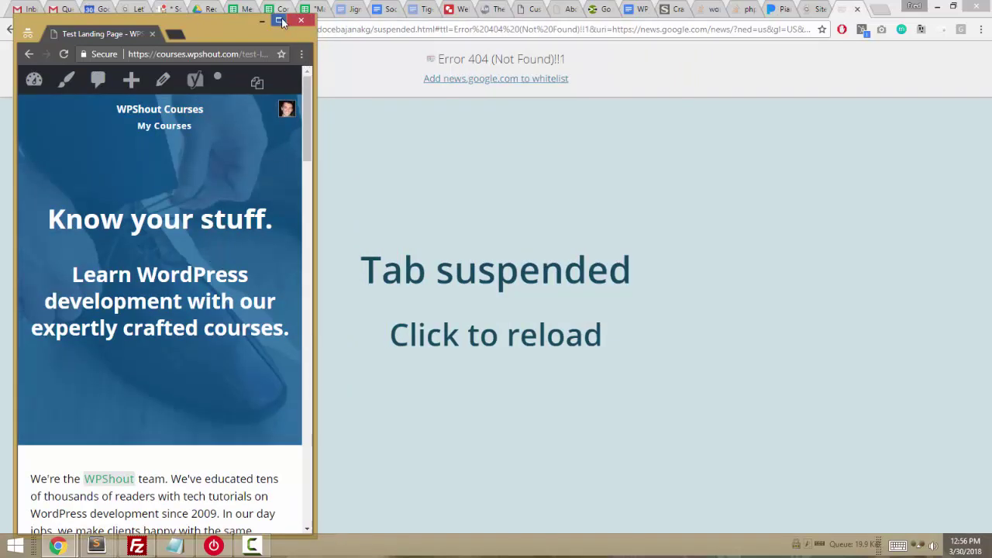
click(280, 20)
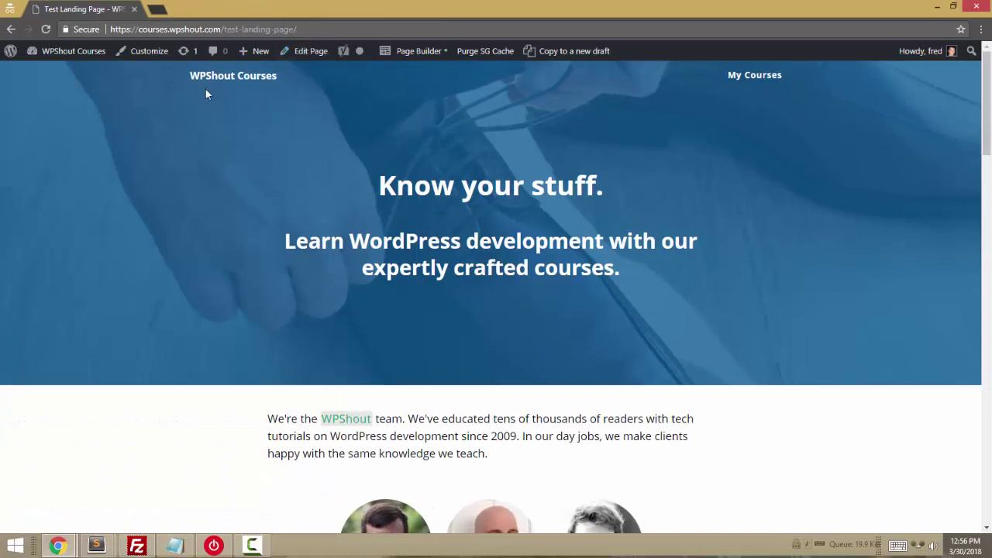
click(423, 52)
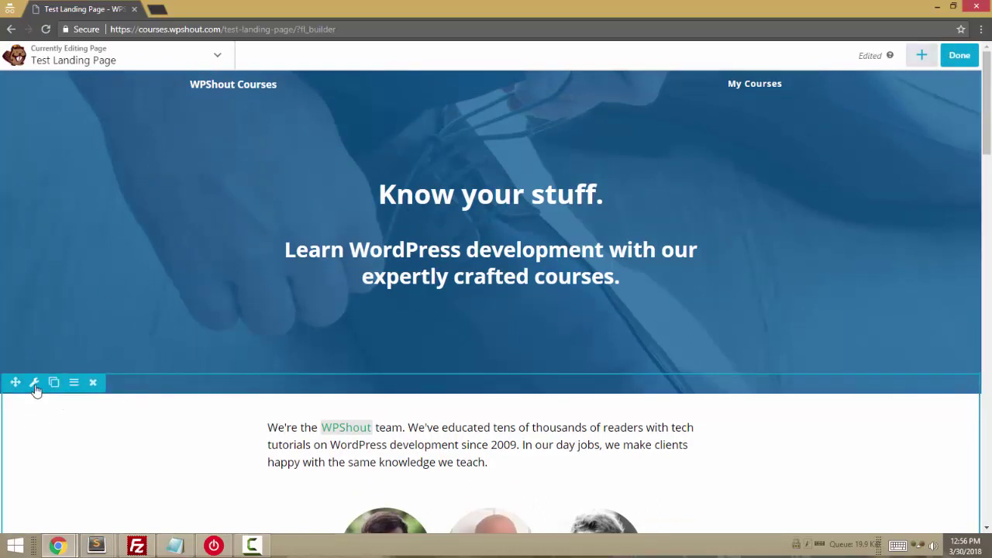
Give the hero row separate responsive padding of 60 px top and 80 px bottom.
click(35, 384)
click(117, 203)
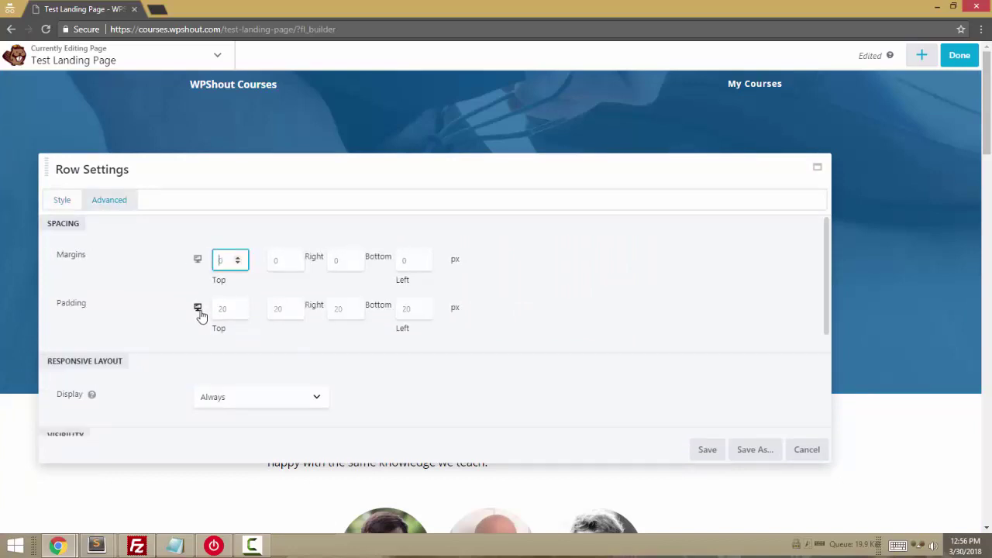
click(804, 451)
click(34, 403)
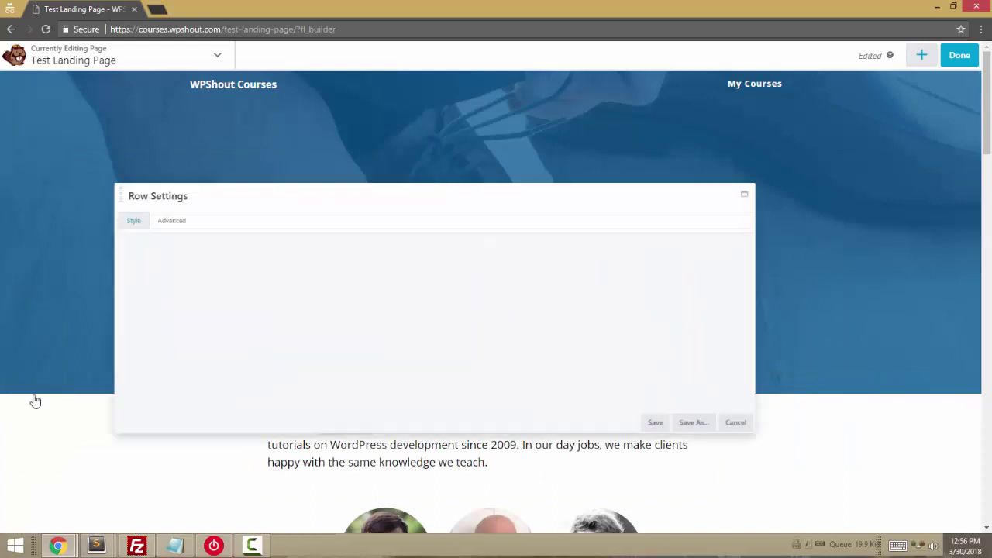
click(127, 203)
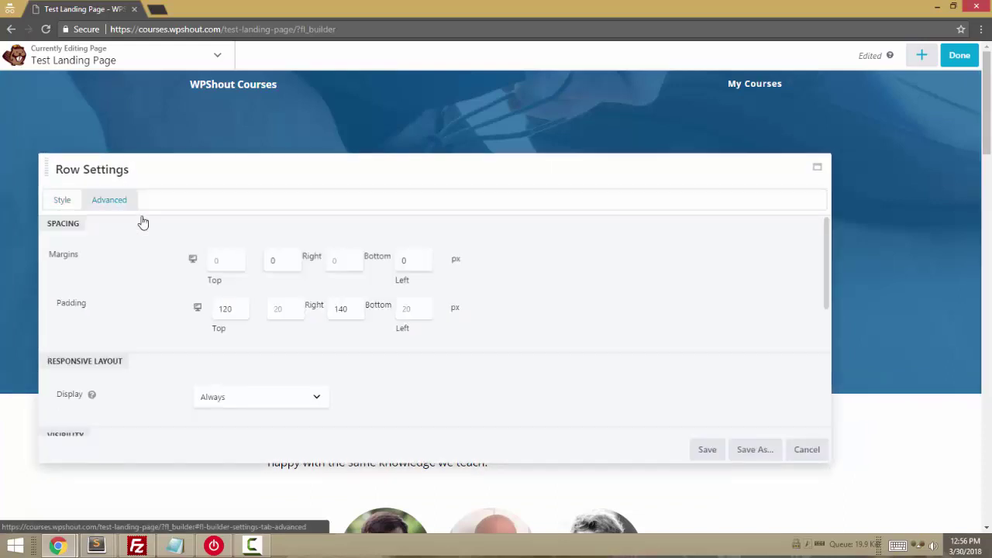
click(198, 309)
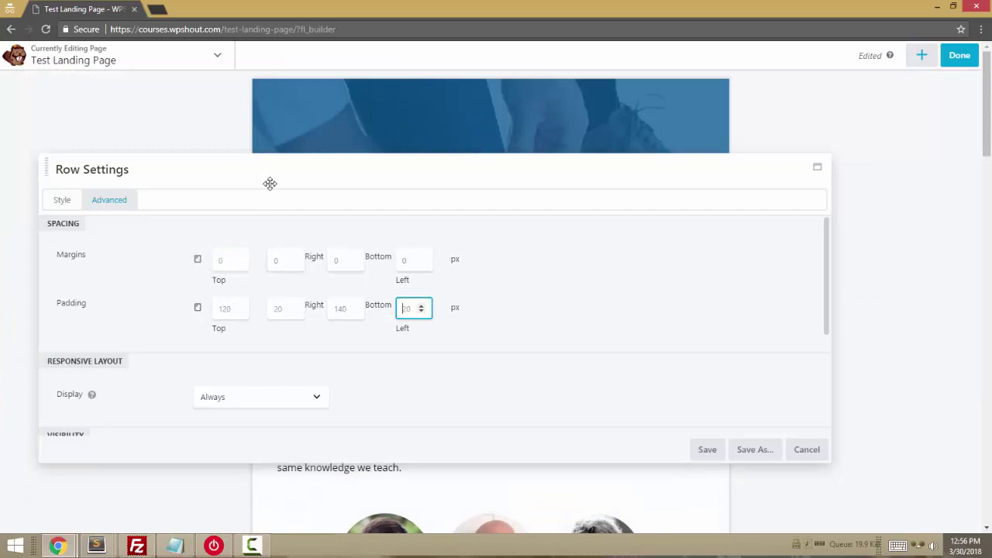
drag(270, 183, 270, 84)
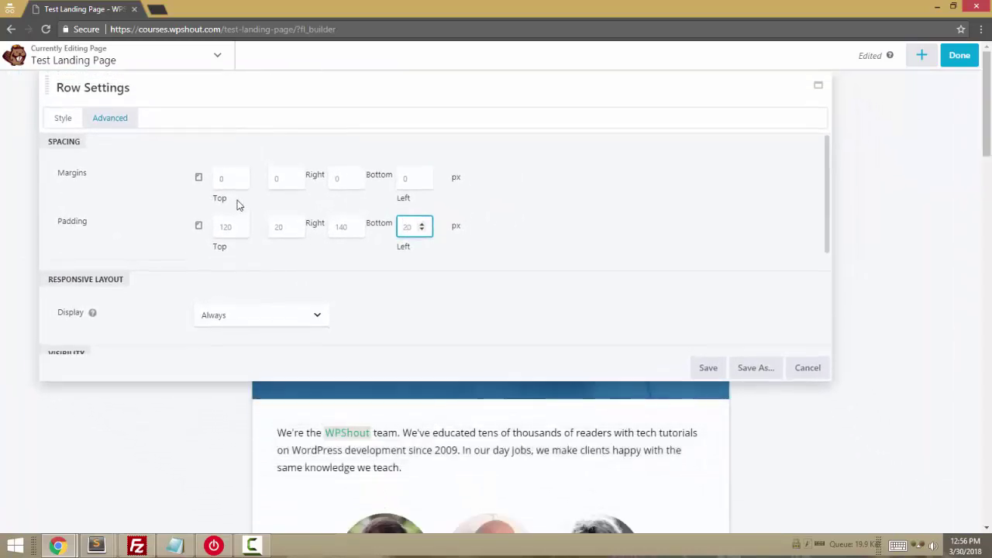
text(60)
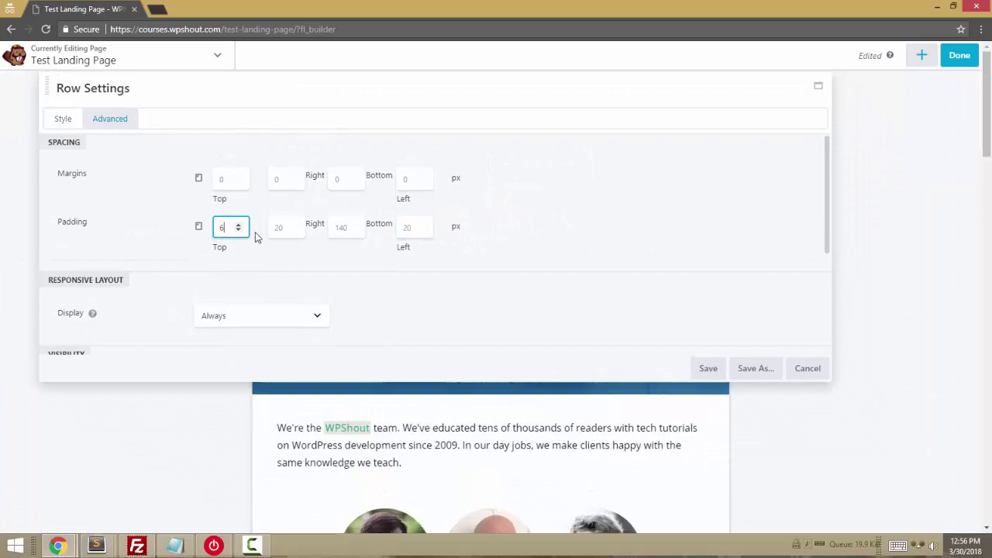
click(344, 228)
text(8)
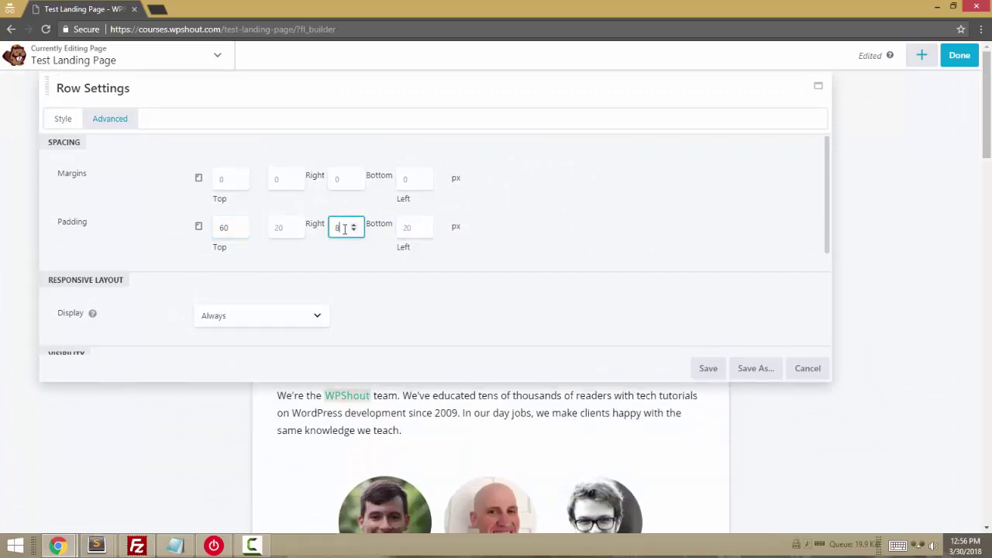
text(0)
drag(306, 98, 314, 127)
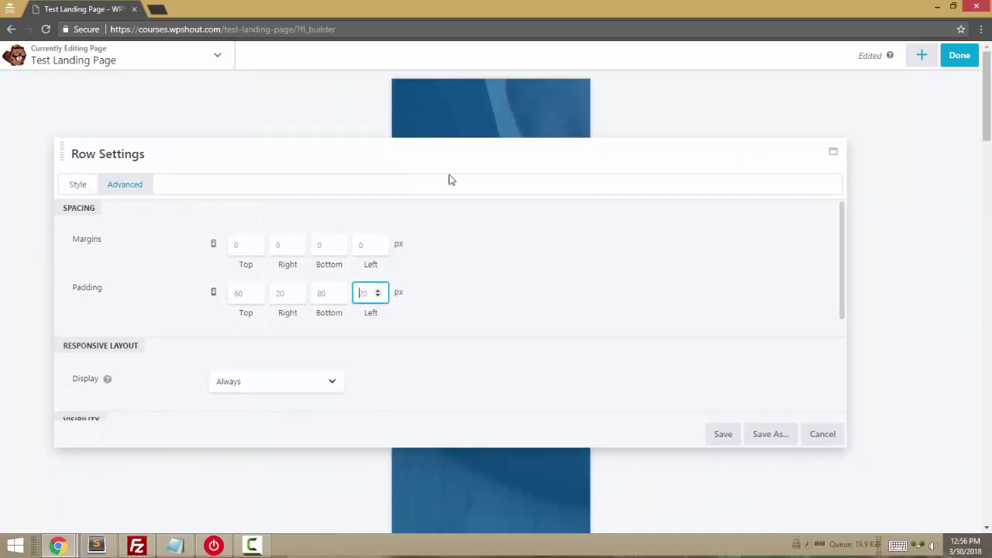
Change the hero row's phone padding to 10 px top and 20 px bottom and save.
drag(477, 225, 526, 229)
text(20)
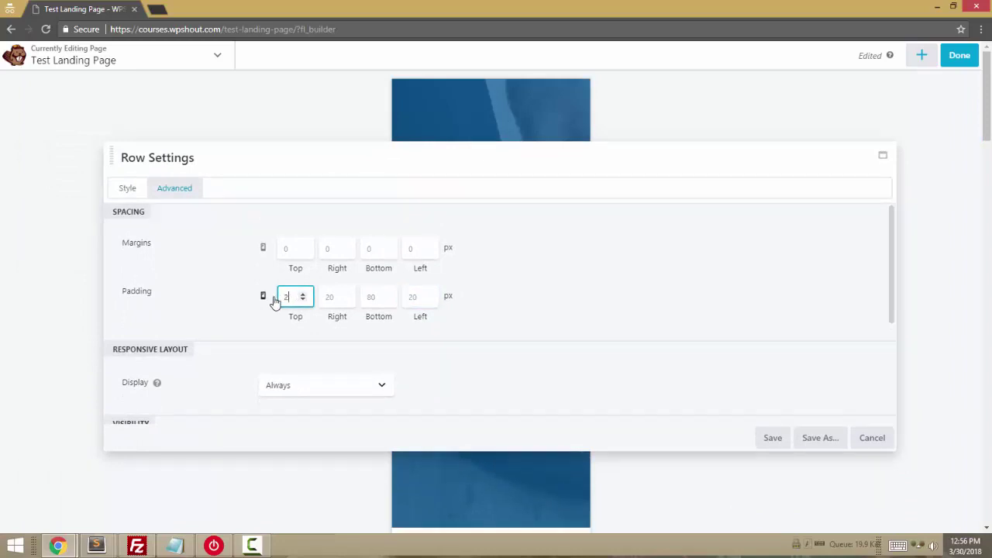
click(360, 299)
text(20)
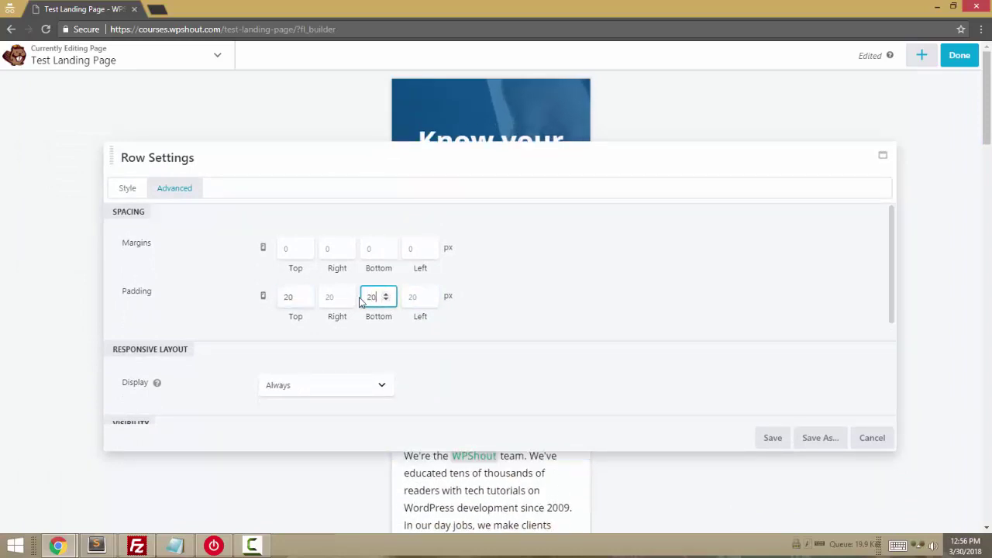
double_click(281, 297)
text(10)
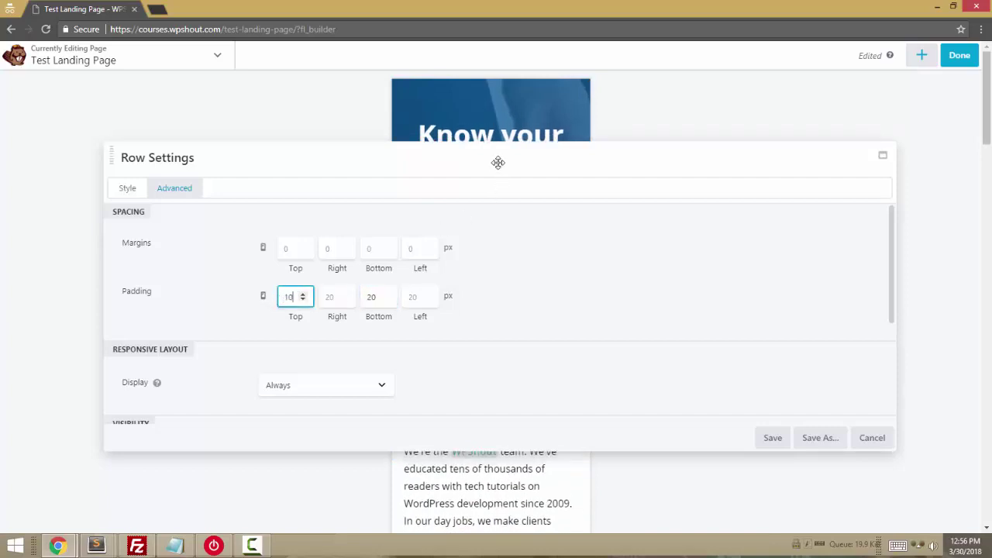
drag(498, 162, 504, 349)
drag(564, 345, 549, 223)
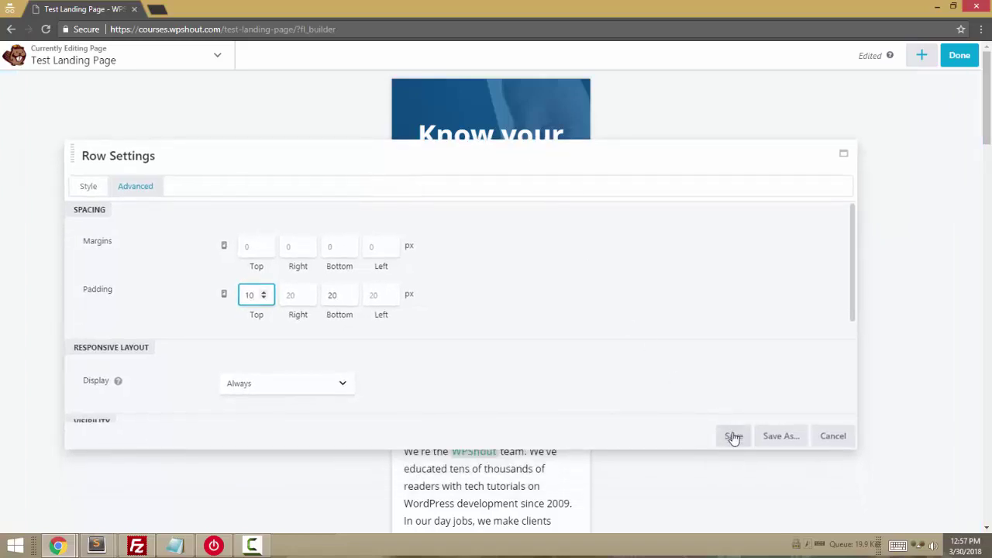
click(733, 436)
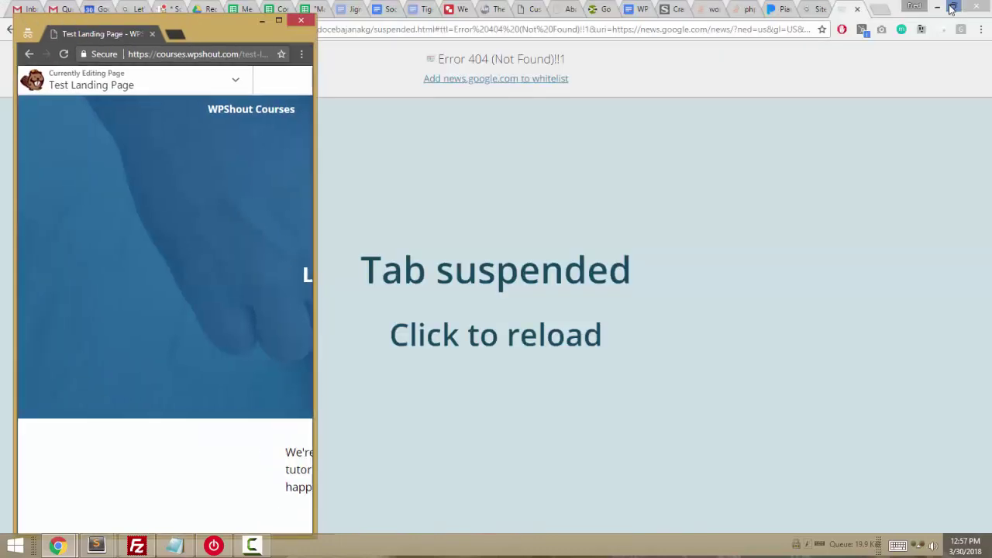
At a narrow window, review the heading text module's content and margin settings without changes.
click(953, 5)
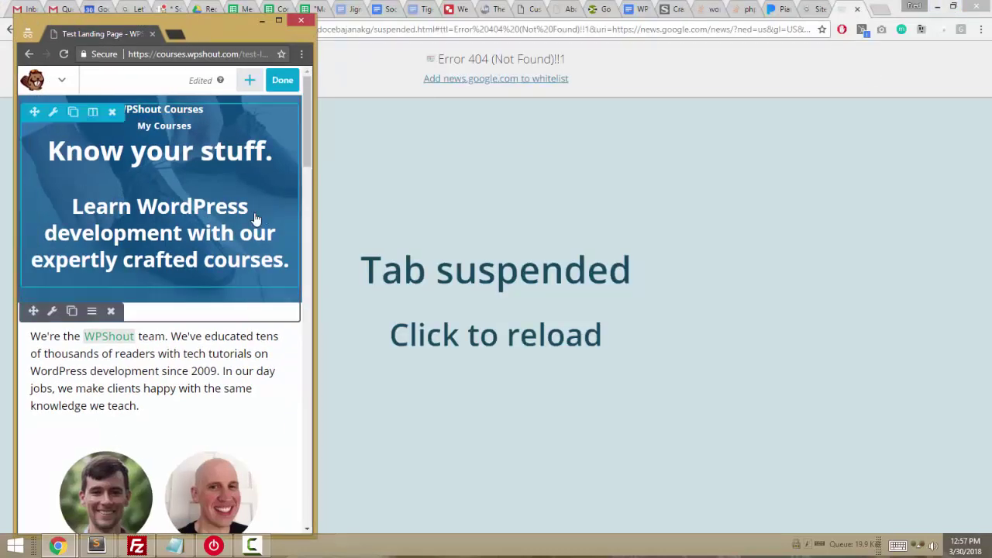
click(162, 247)
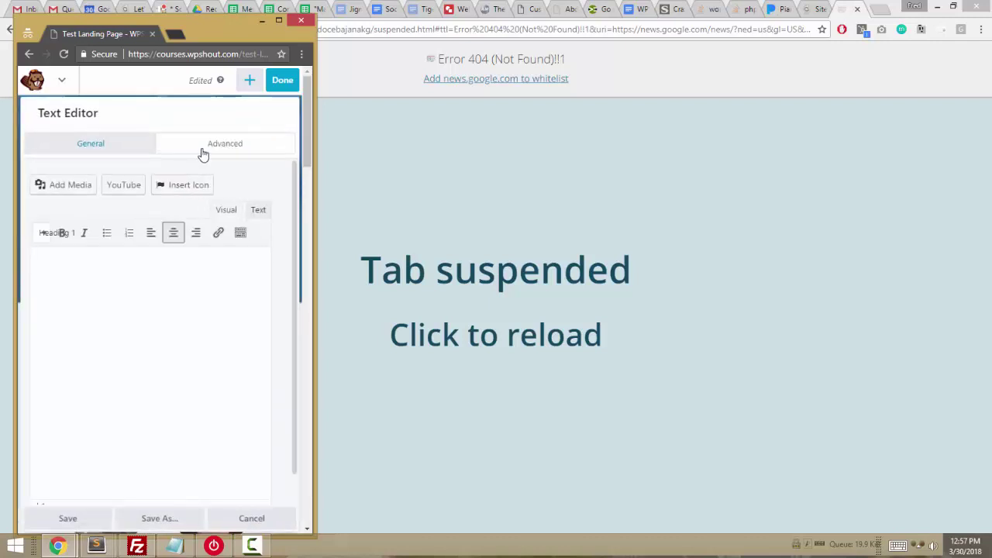
click(202, 153)
scroll(161, 261, down, 4)
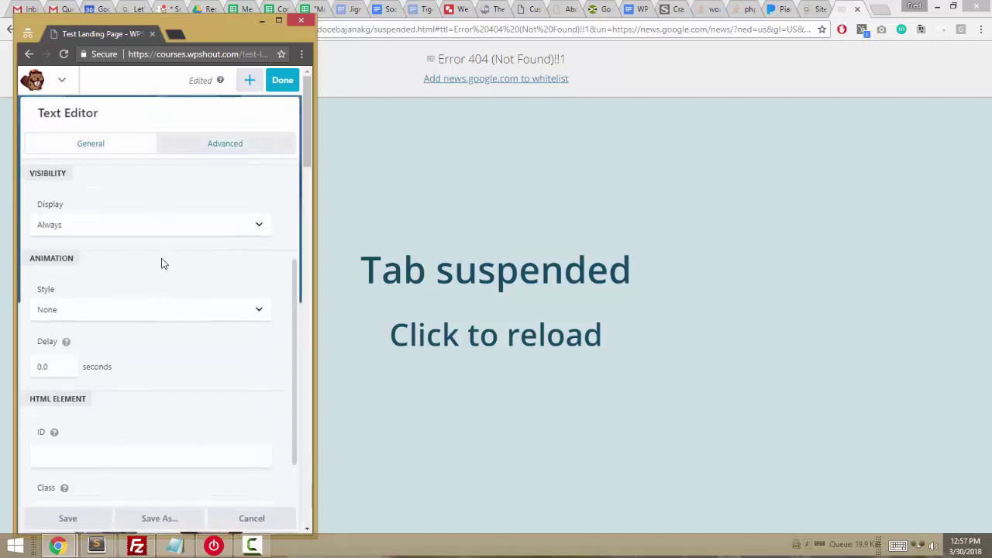
click(145, 142)
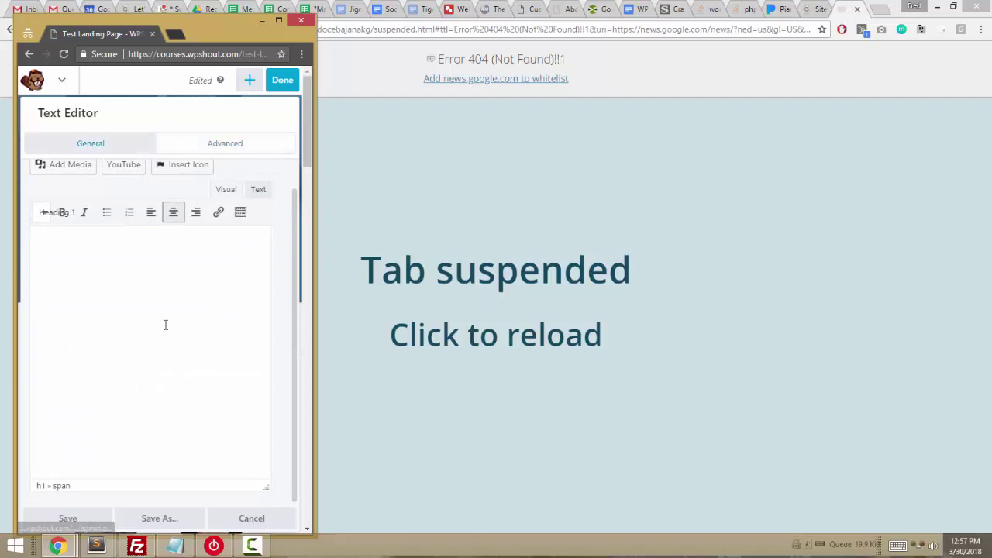
key(ctrl+a)
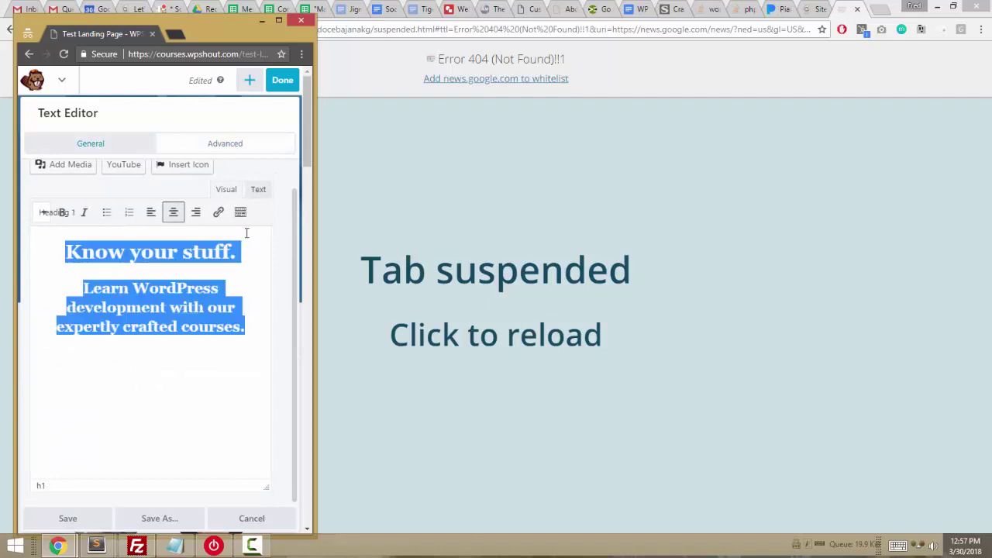
click(242, 149)
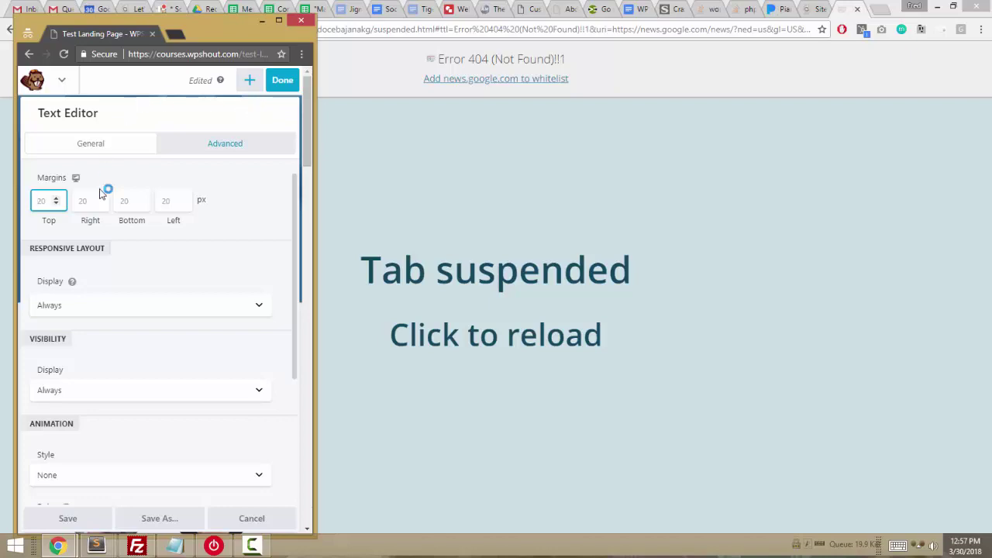
click(259, 519)
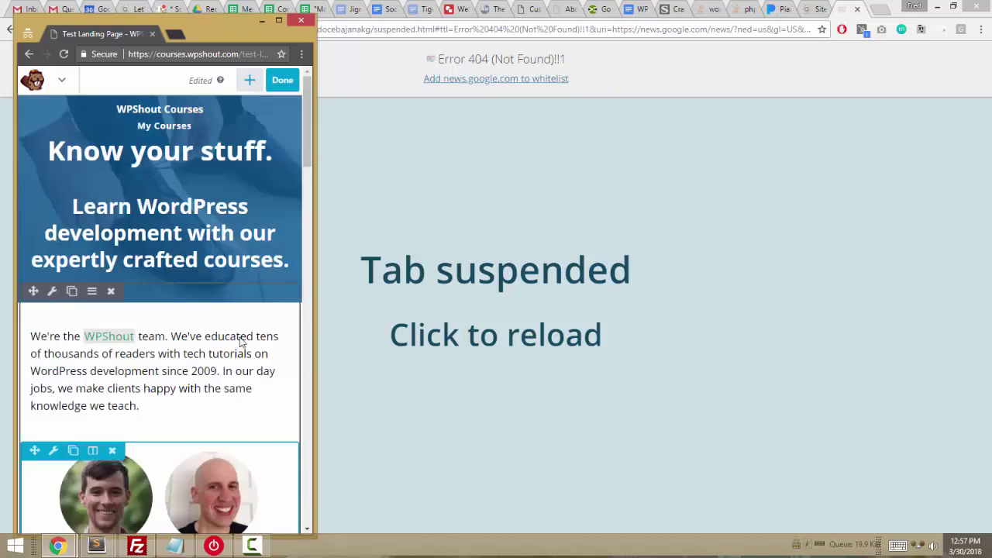
Resize the browser through a wider window back to full-screen size.
click(277, 21)
click(955, 7)
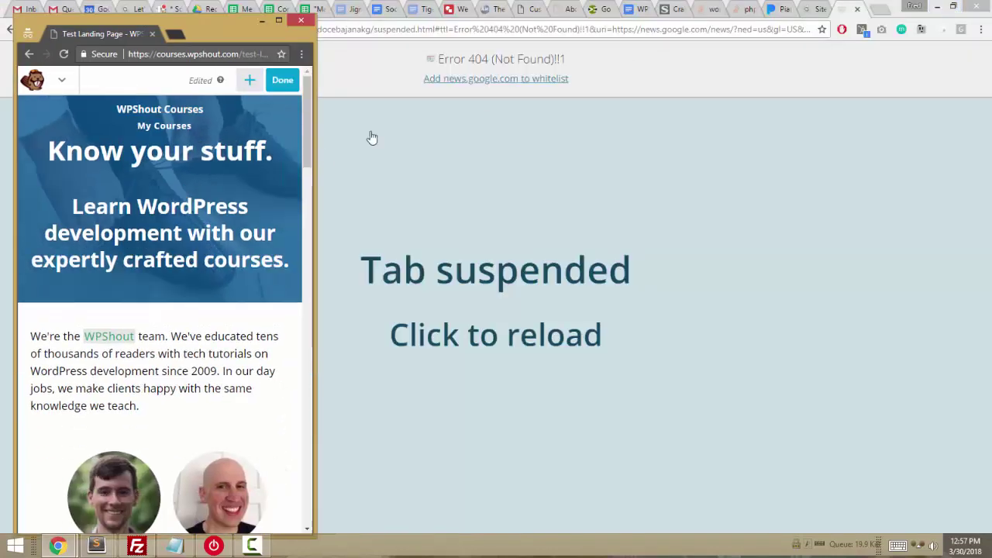
drag(312, 163, 842, 68)
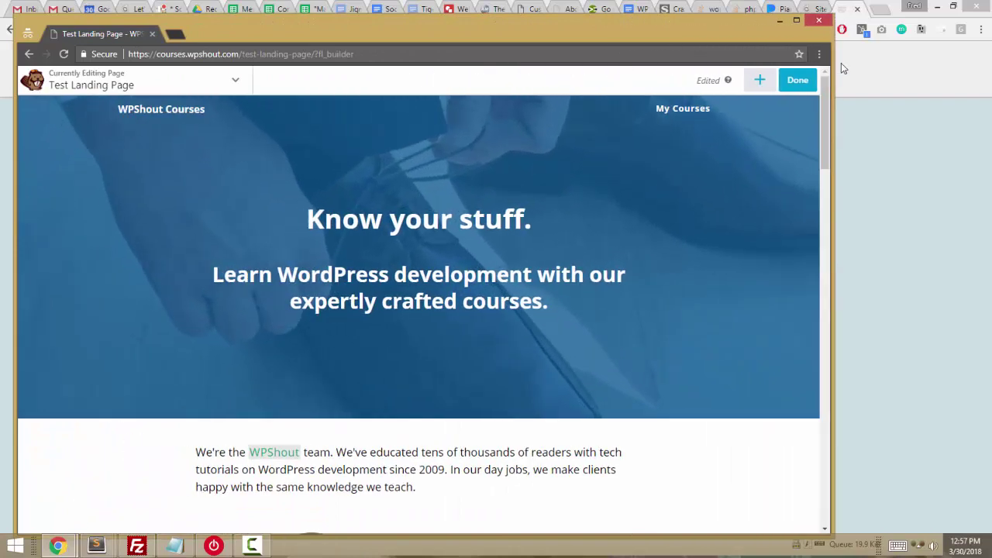
click(796, 20)
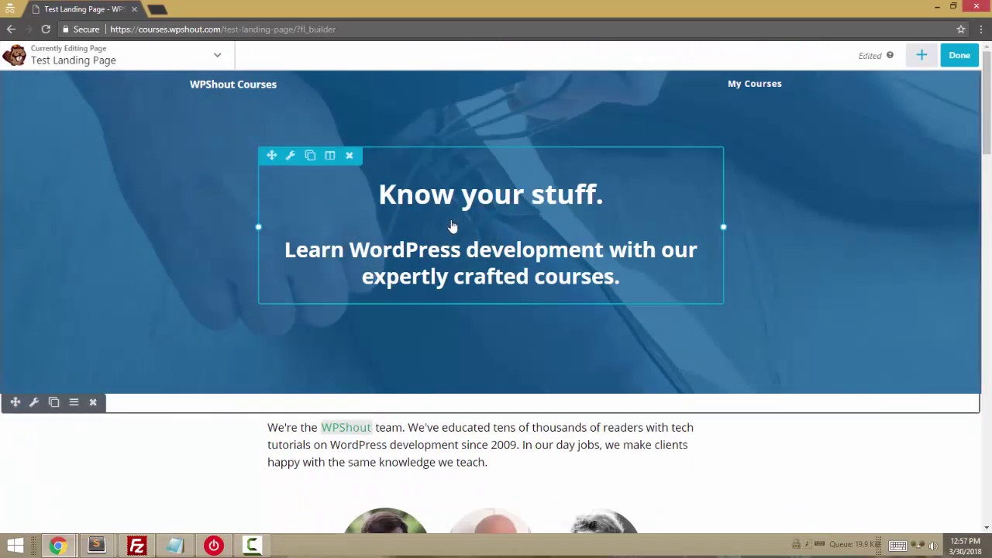
click(290, 155)
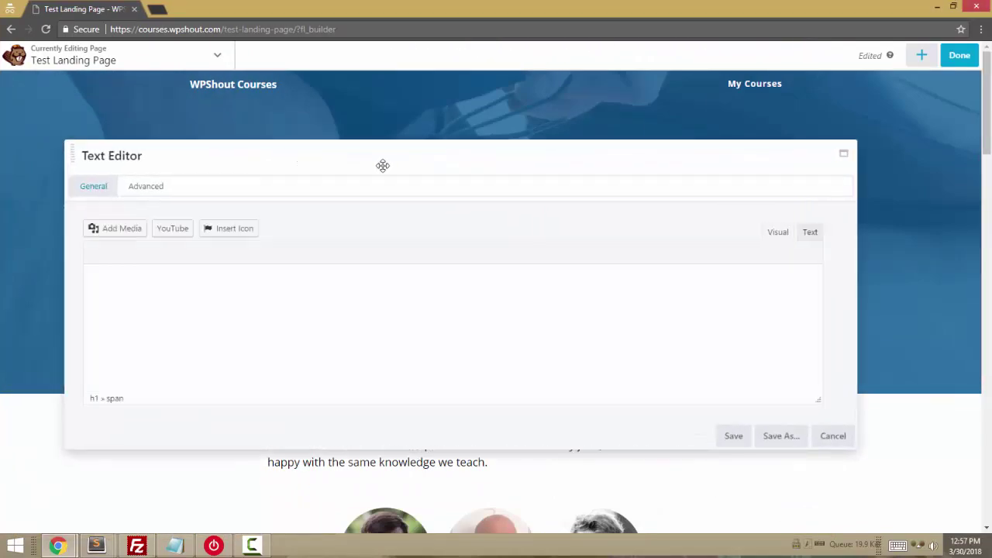
Add a Button module below the hero headings, label it 'Get Started', and save.
click(833, 436)
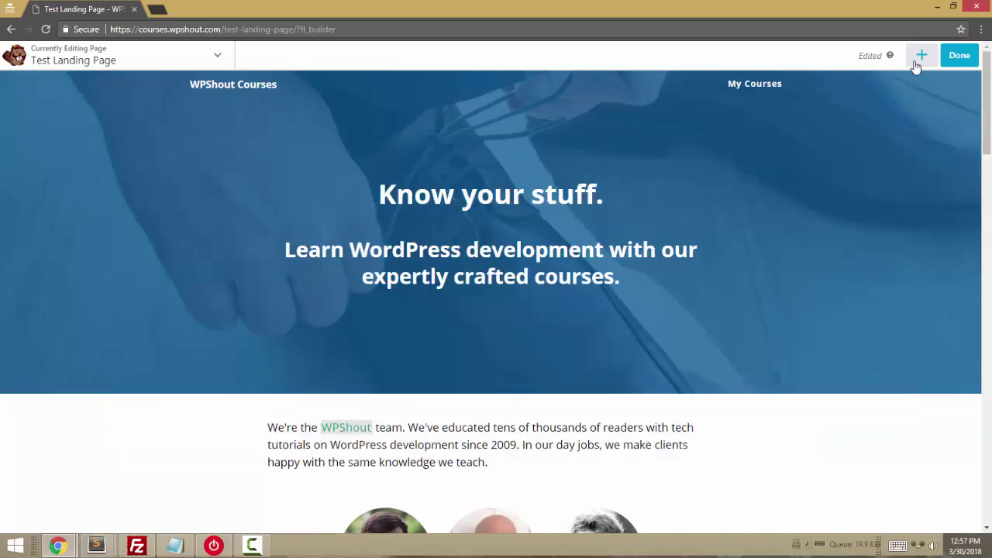
click(917, 62)
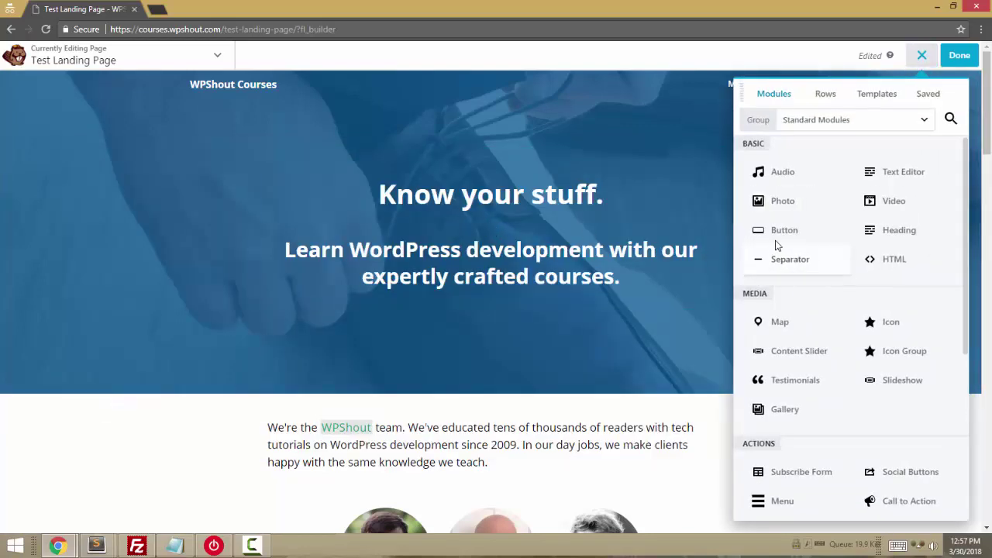
drag(777, 246, 512, 371)
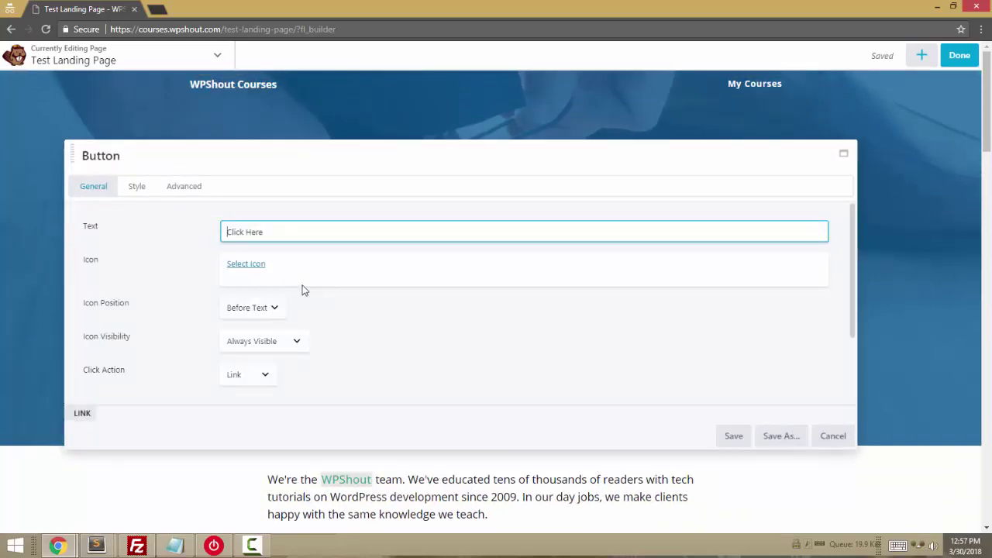
text(Get St)
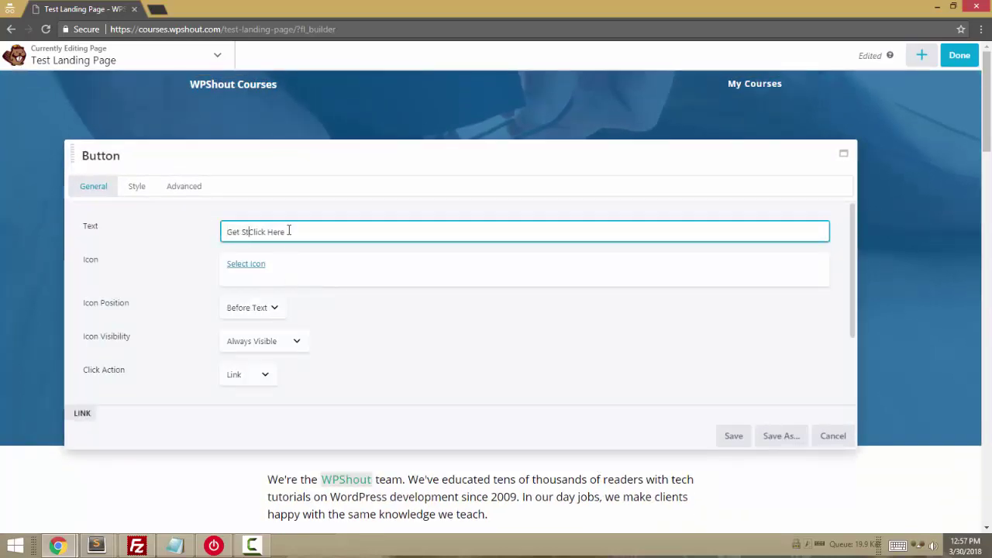
text(arted)
key(Delete)
key(Delete)
key(Delete)
key(Delete)
key(Delete)
key(Delete)
key(Delete)
key(Delete)
key(Delete)
key(Delete)
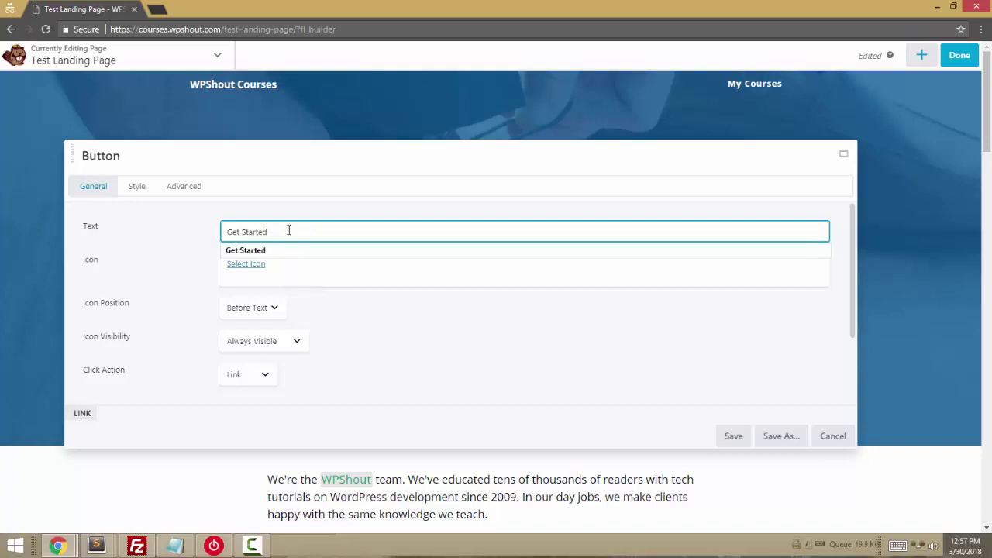
click(733, 436)
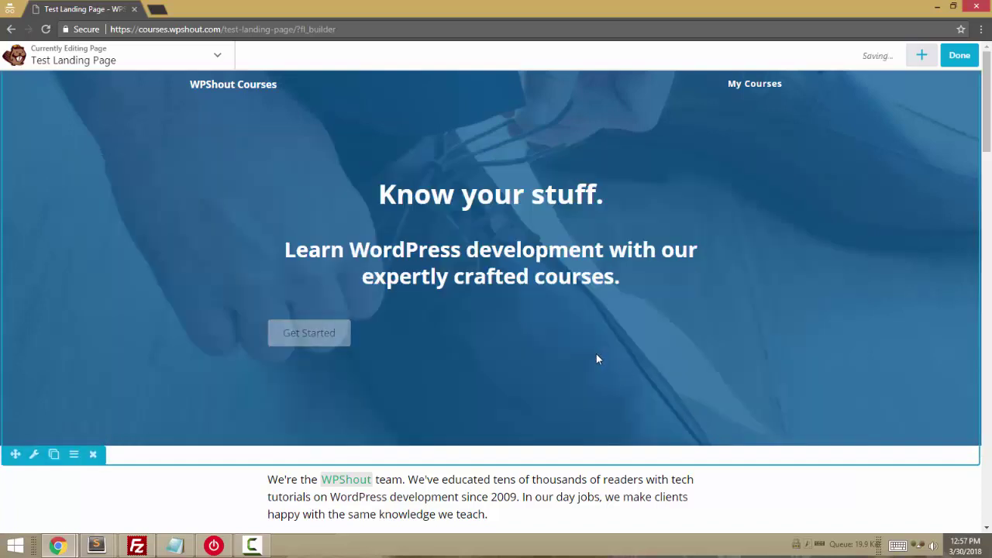
Set the Get Started button's Style > Structure alignment to Center and save.
click(296, 327)
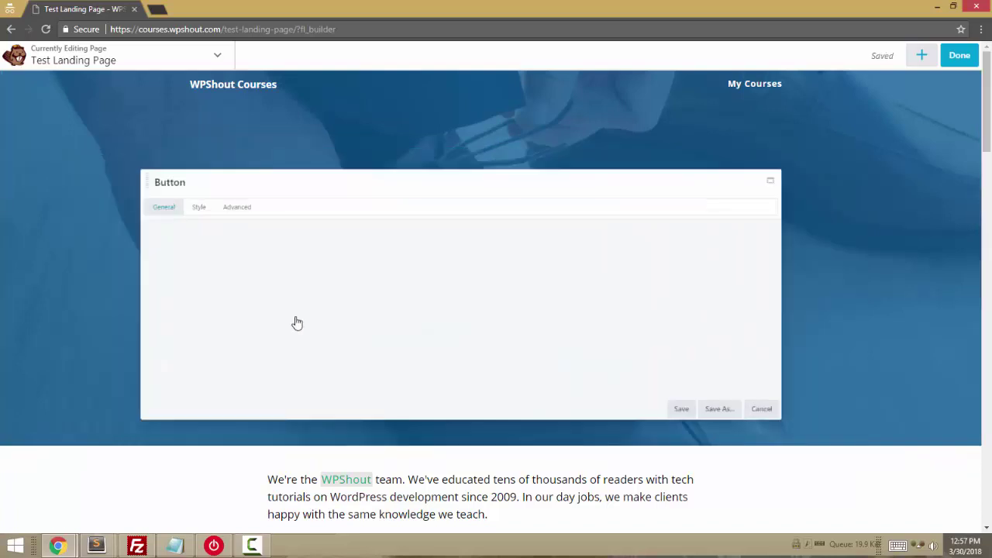
scroll(341, 295, down, 2)
scroll(343, 287, up, 1)
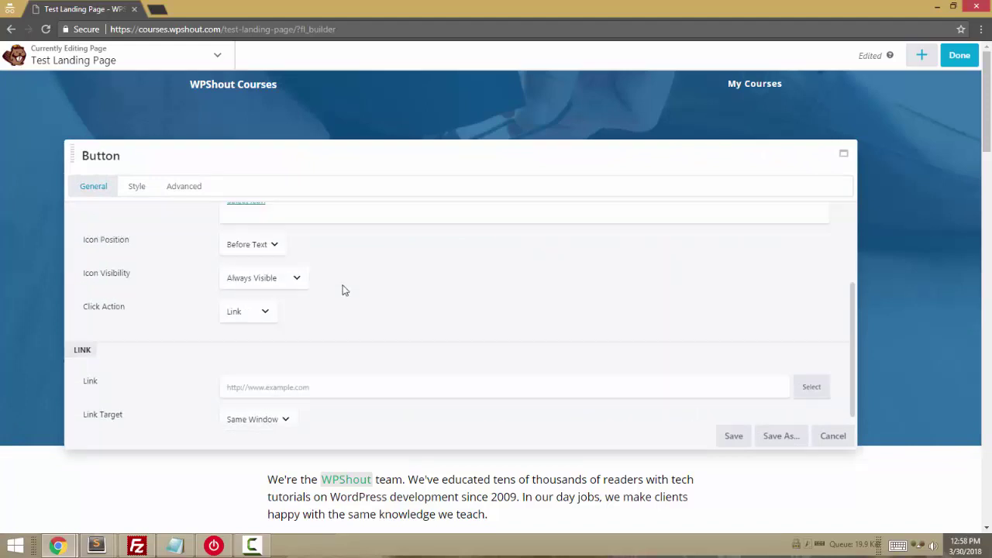
scroll(347, 290, down, 1)
scroll(347, 290, down, 1)
scroll(264, 318, up, 3)
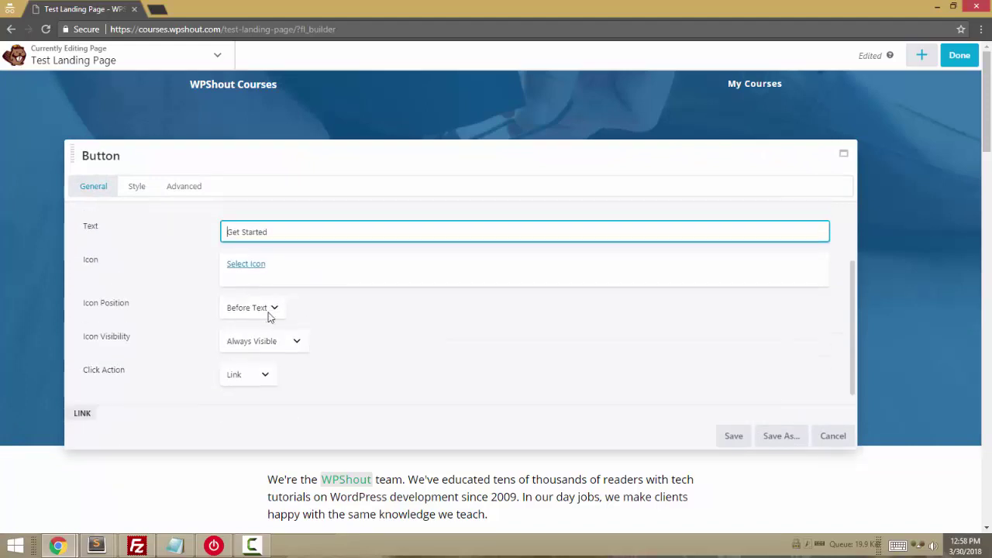
scroll(314, 332, down, 3)
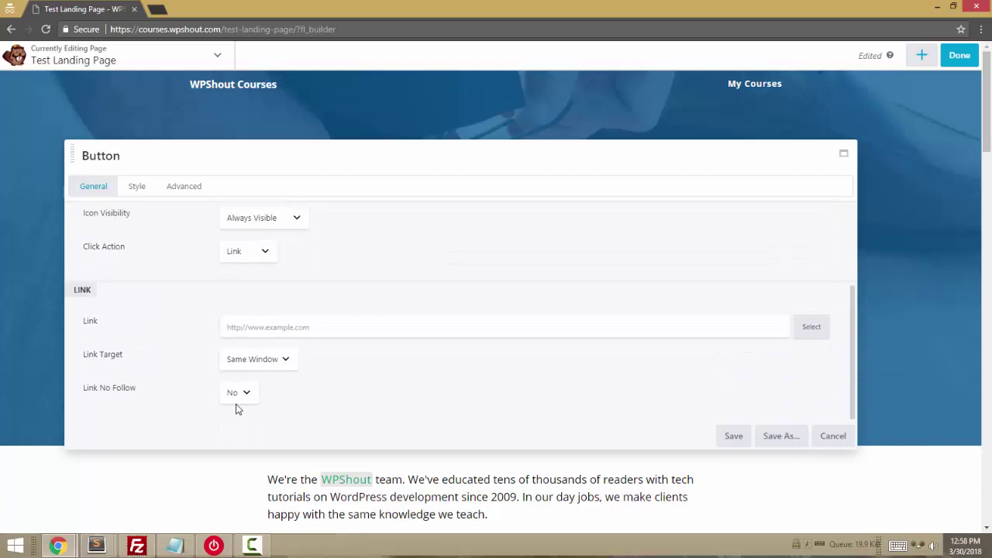
click(138, 191)
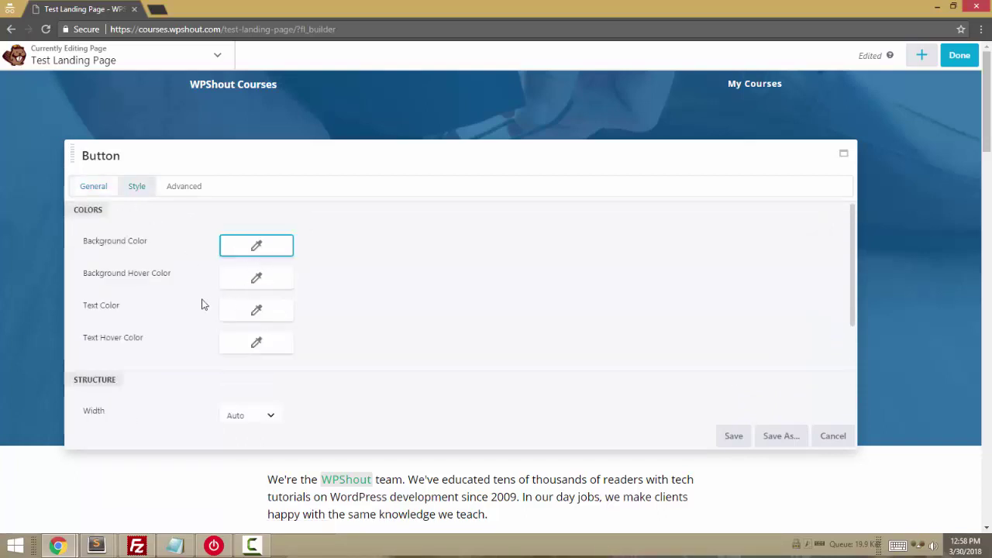
scroll(204, 294, down, 4)
scroll(202, 279, up, 4)
scroll(201, 256, down, 2)
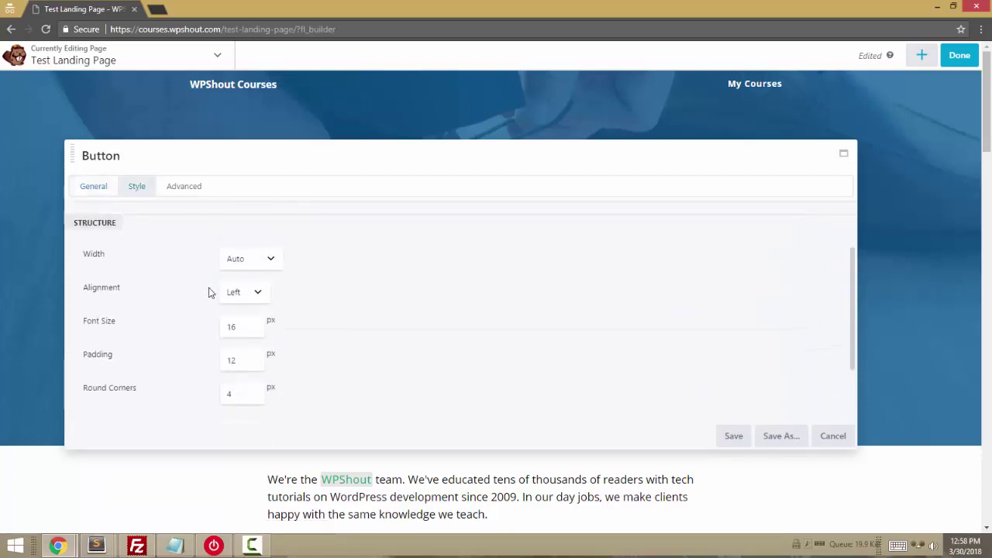
click(232, 292)
click(238, 315)
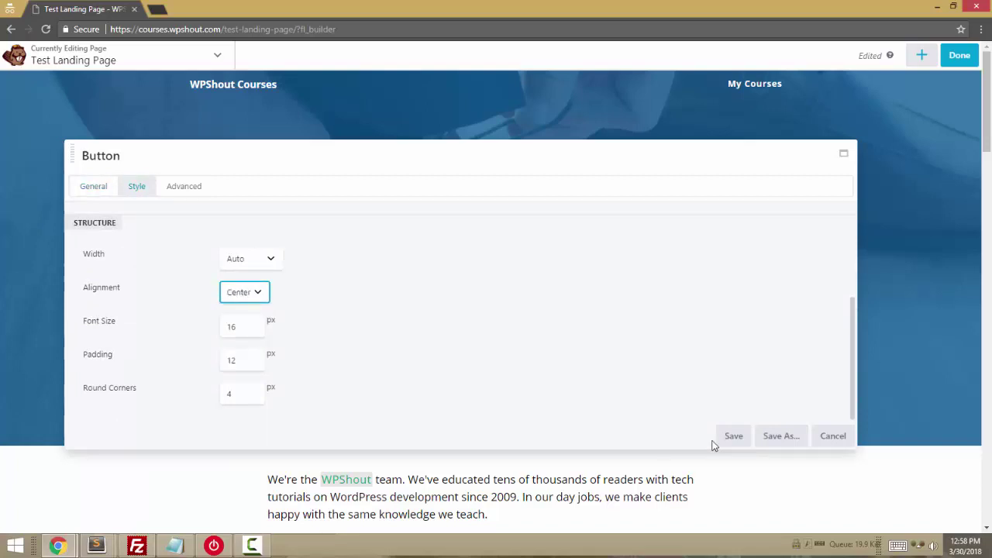
click(731, 438)
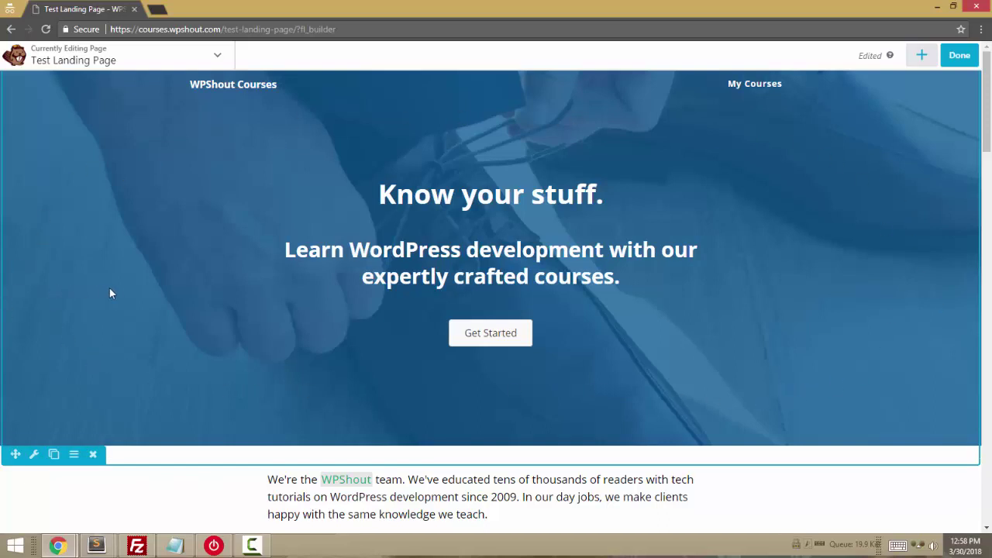
click(520, 211)
key(ctrl+a)
key(alt+shift+1)
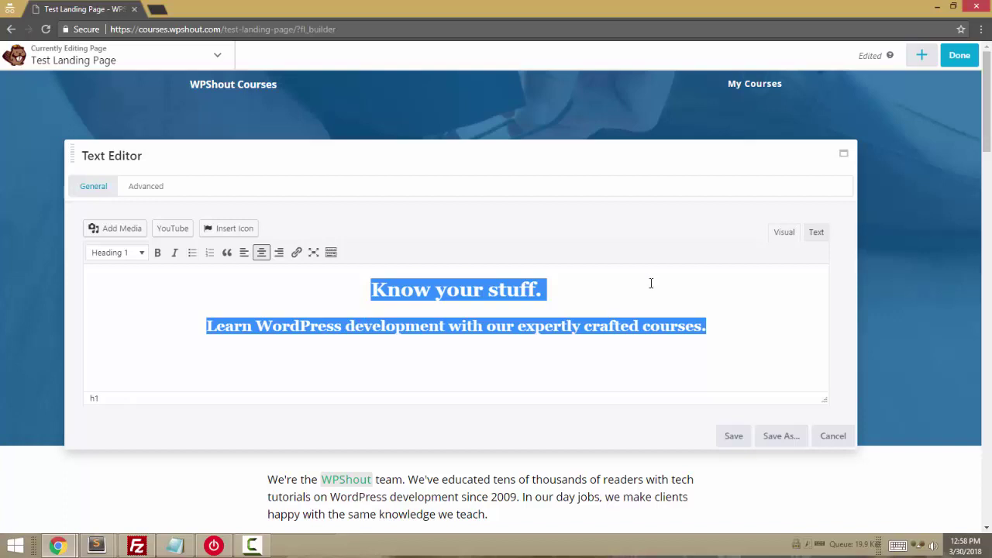
click(331, 252)
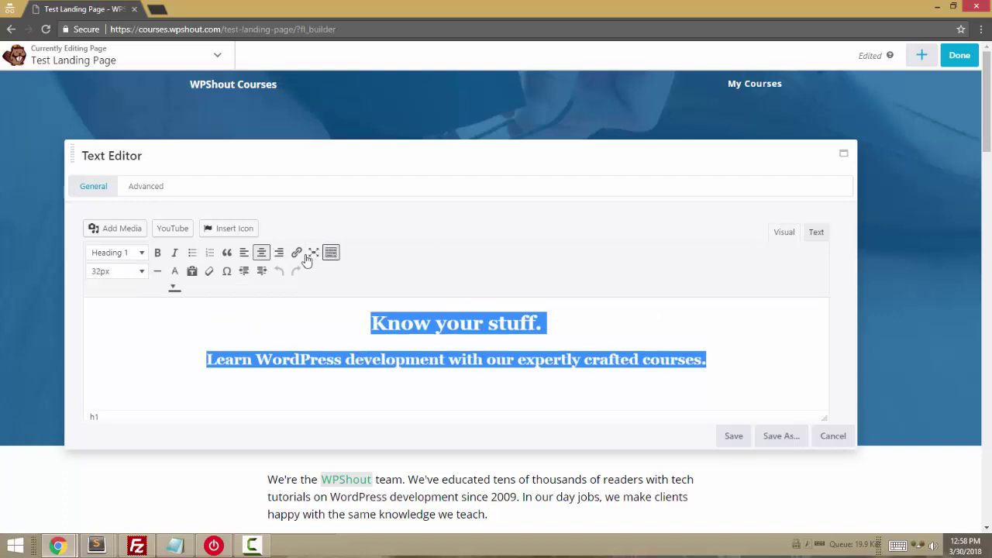
click(173, 286)
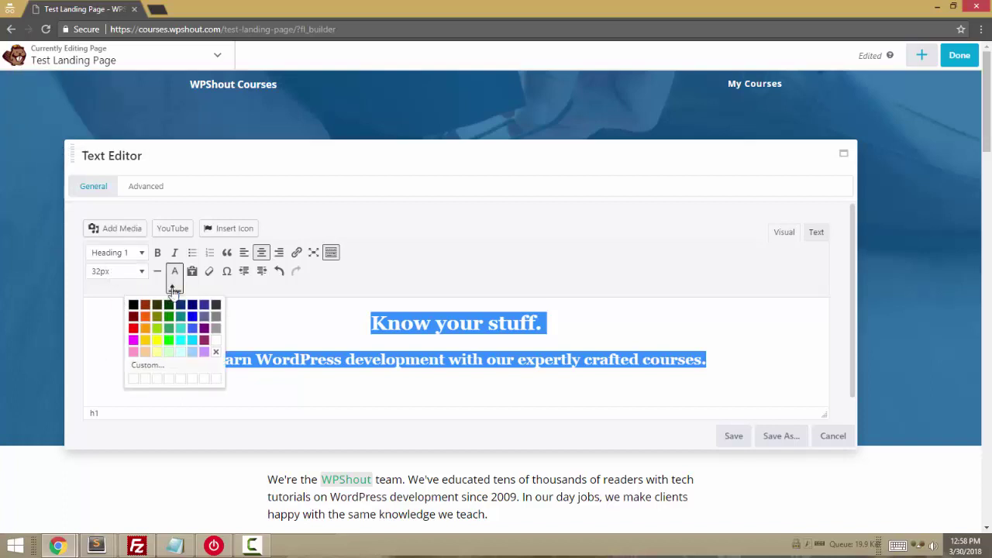
click(205, 353)
click(815, 237)
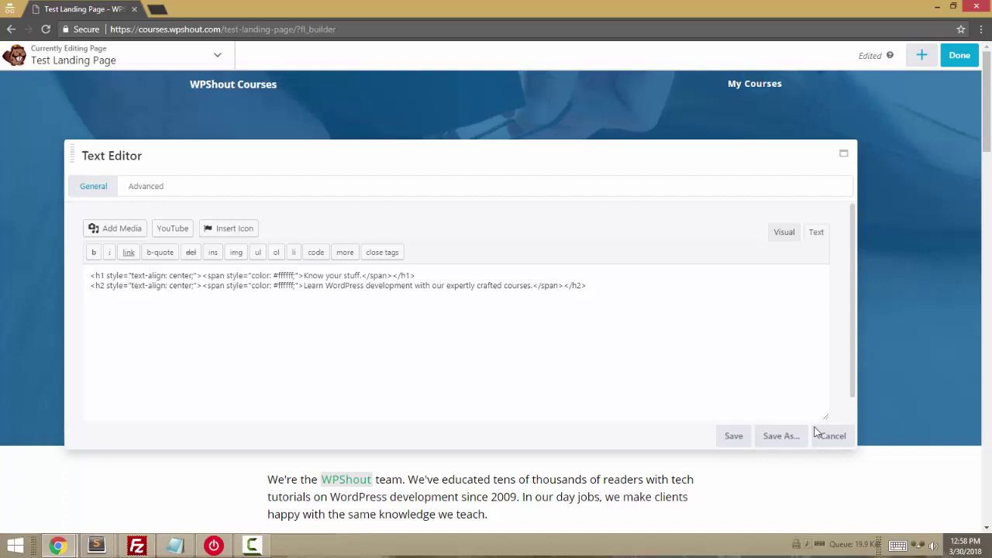
click(785, 234)
click(833, 436)
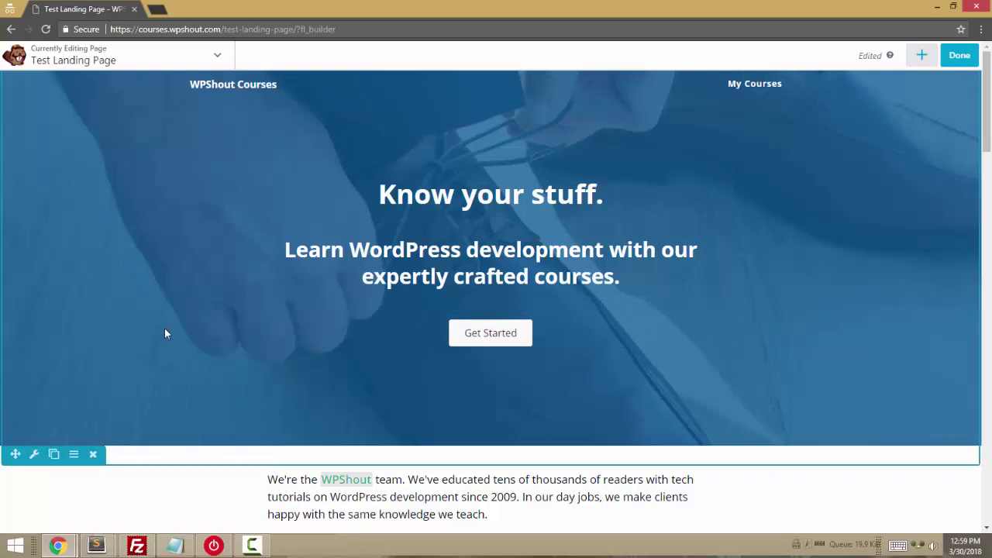
Publish the Beaver Builder changes and check the live page from the edit screen.
click(959, 55)
click(891, 55)
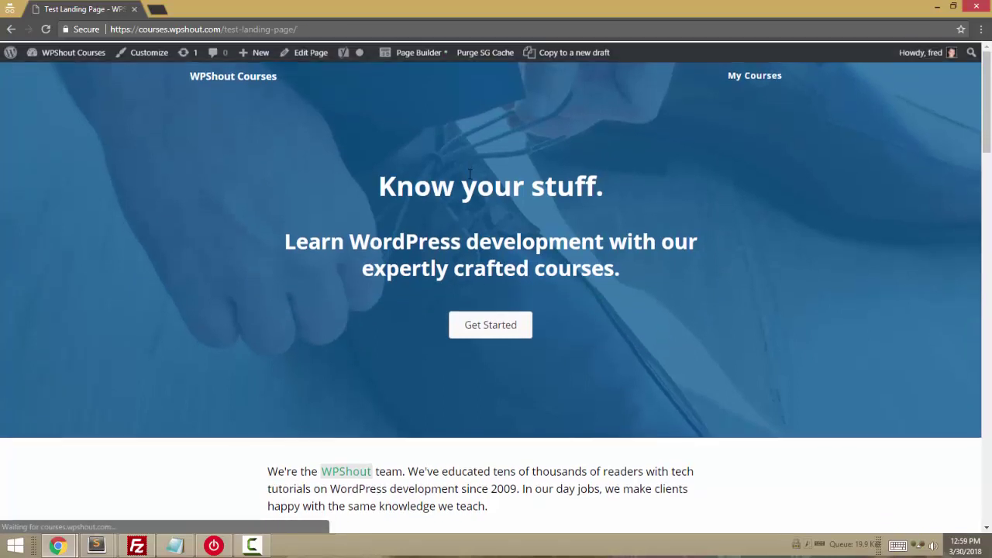
click(310, 52)
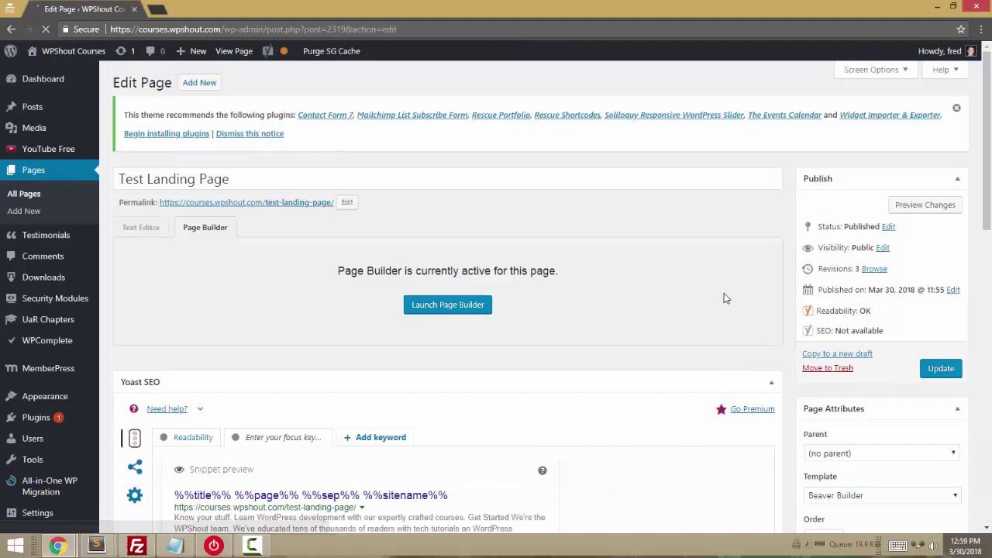
scroll(730, 293, down, 1)
scroll(729, 293, down, 1)
scroll(724, 294, up, 2)
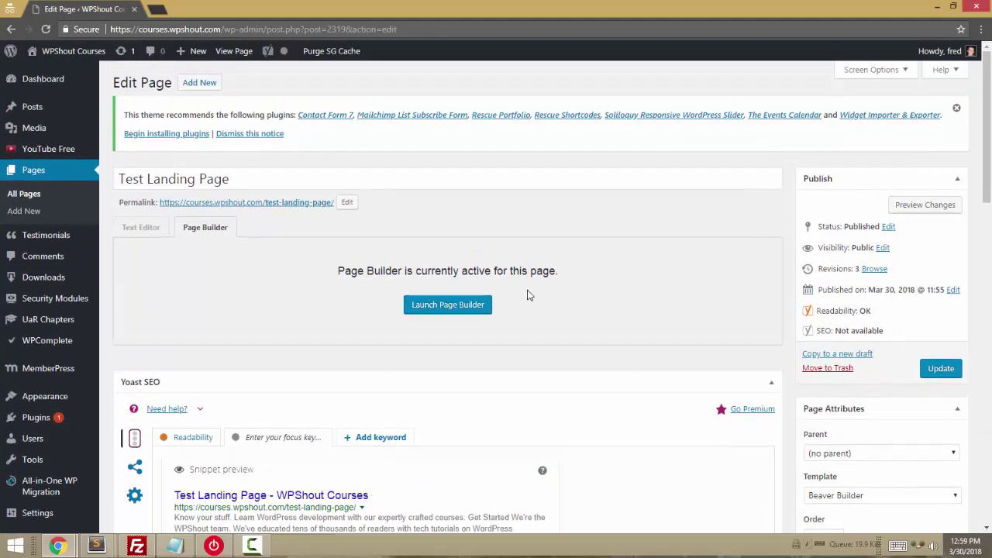
click(216, 203)
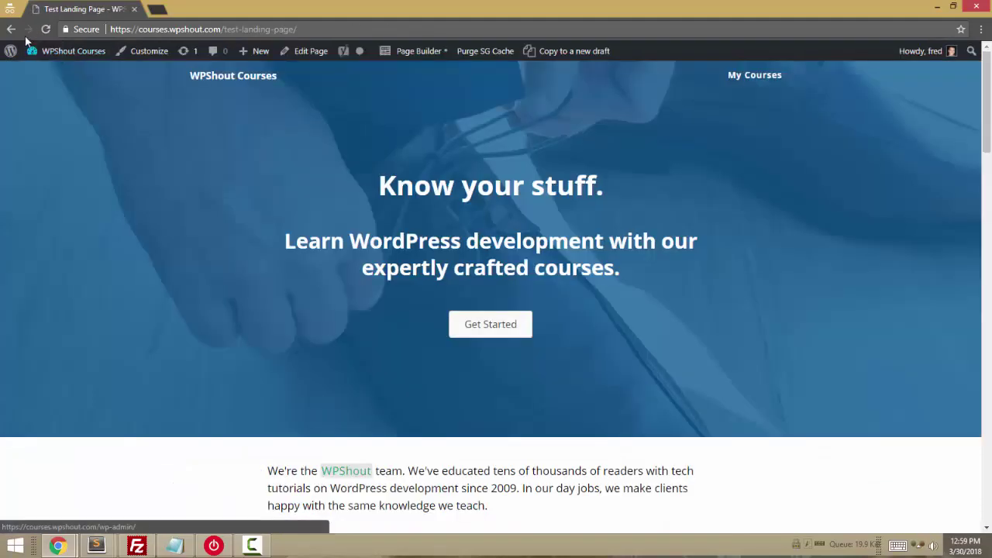
click(12, 30)
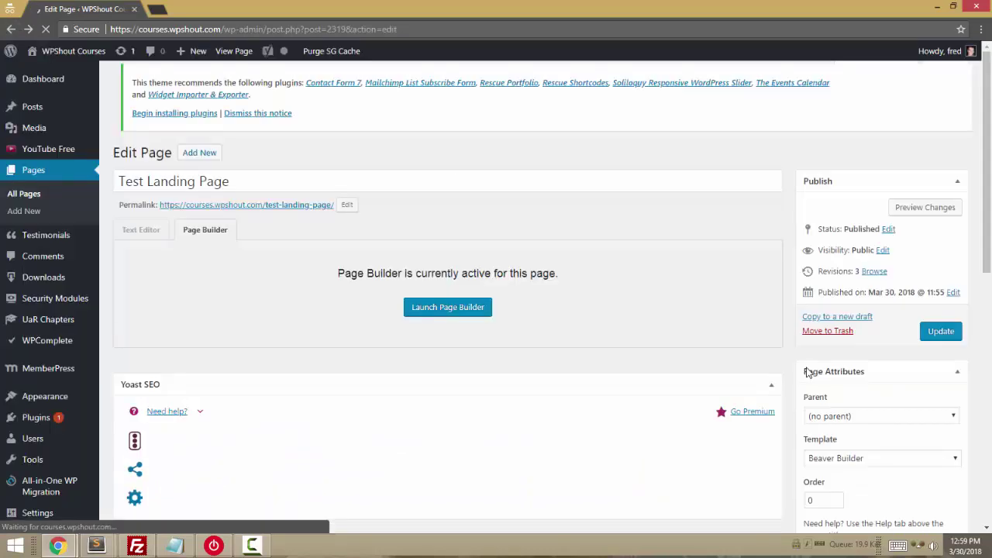
Set Test Landing Page's template to Full Width and update the page.
click(837, 495)
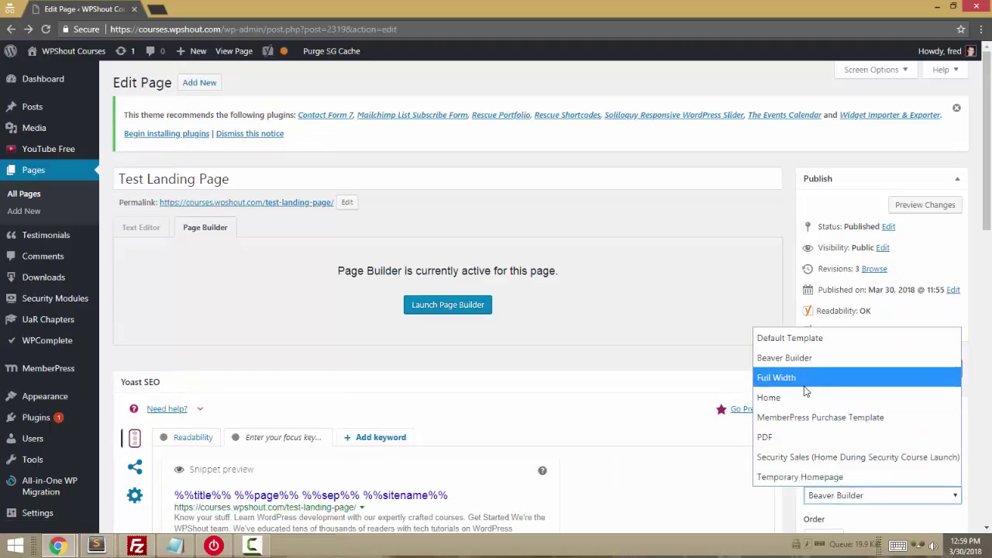
click(788, 383)
click(953, 370)
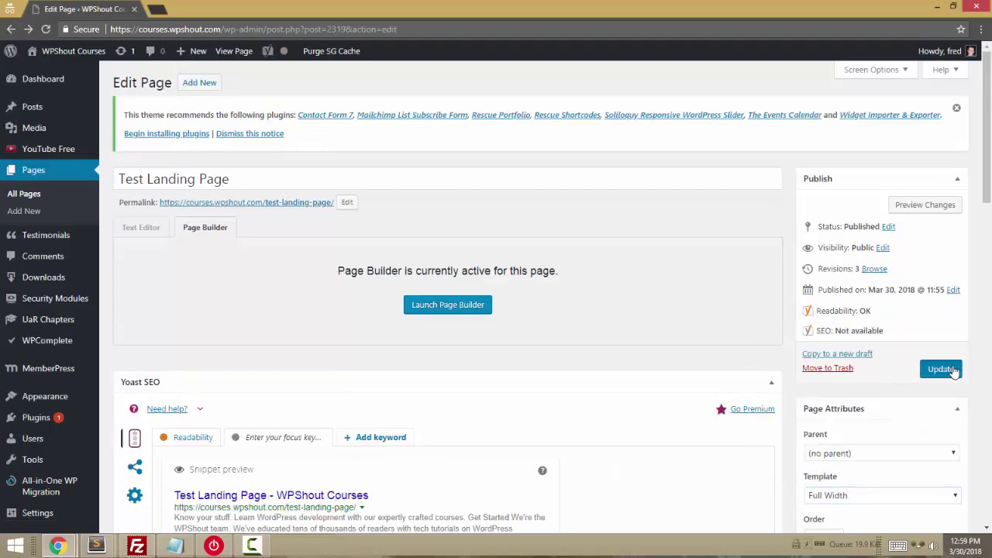
Open the page's permalink in a new browser tab.
right_click(280, 205)
click(317, 217)
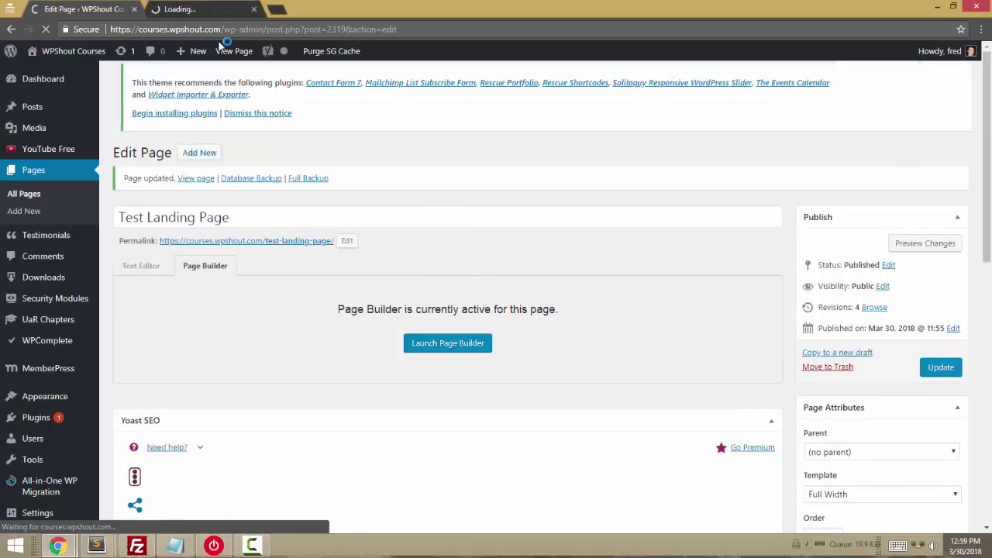
click(208, 8)
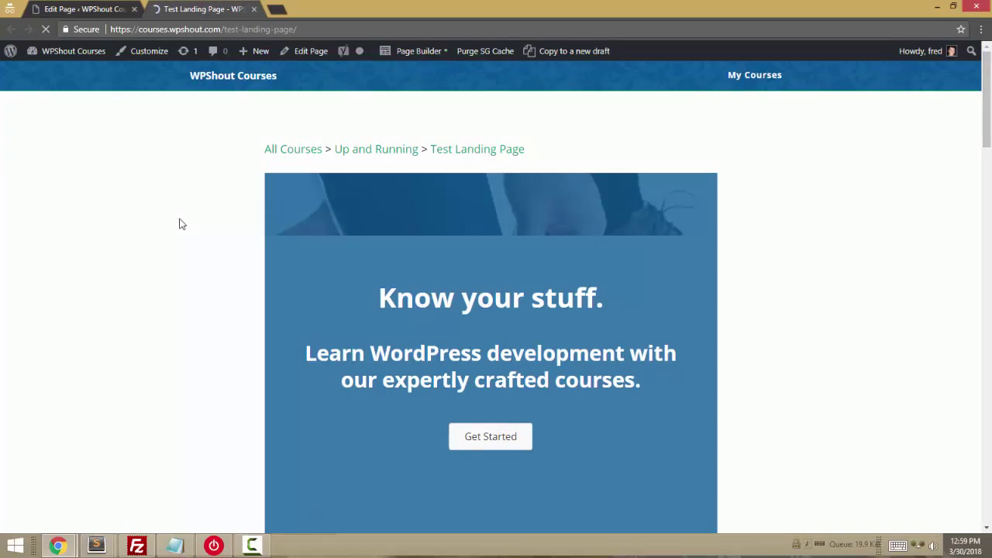
Scroll the live page to inspect the boxed hero with its blue-tinted photo.
scroll(188, 225, down, 5)
scroll(208, 247, up, 5)
scroll(208, 246, down, 1)
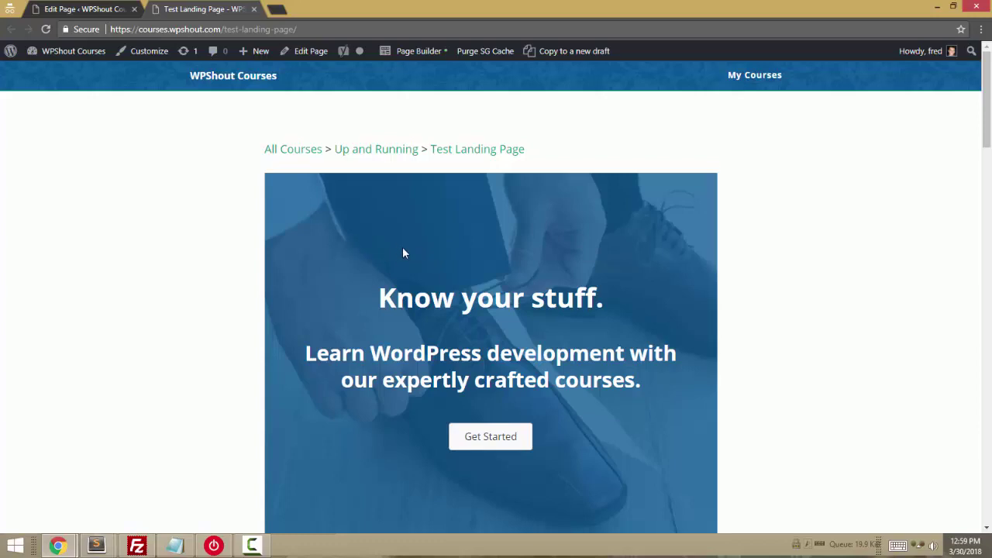
Switch the page template back to Beaver Builder and update the page.
click(59, 7)
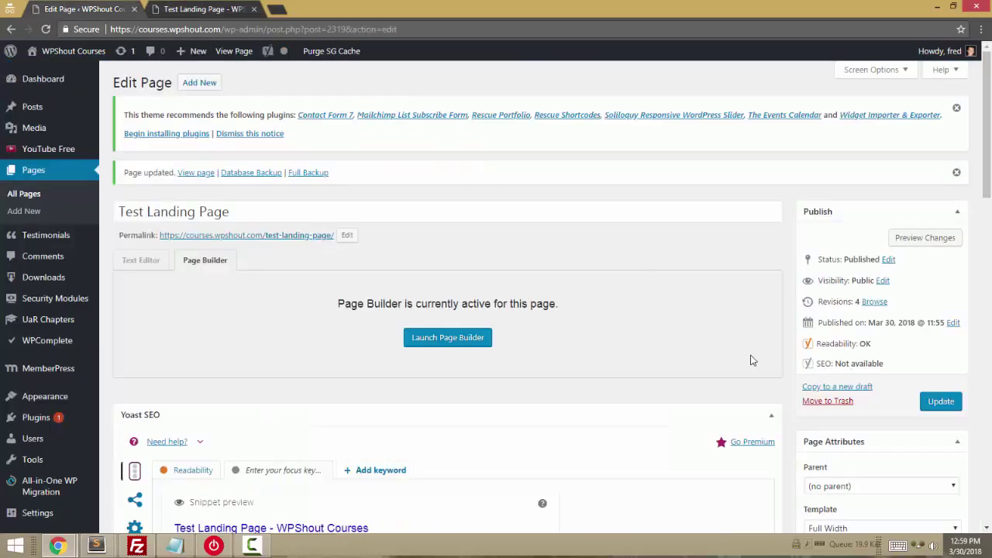
scroll(787, 368, down, 3)
scroll(798, 345, up, 3)
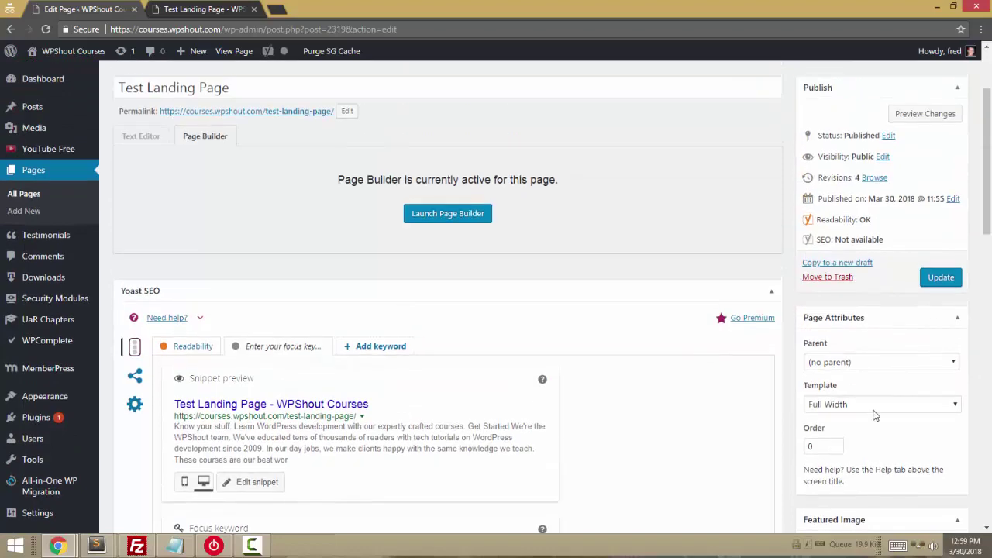
click(860, 405)
click(810, 266)
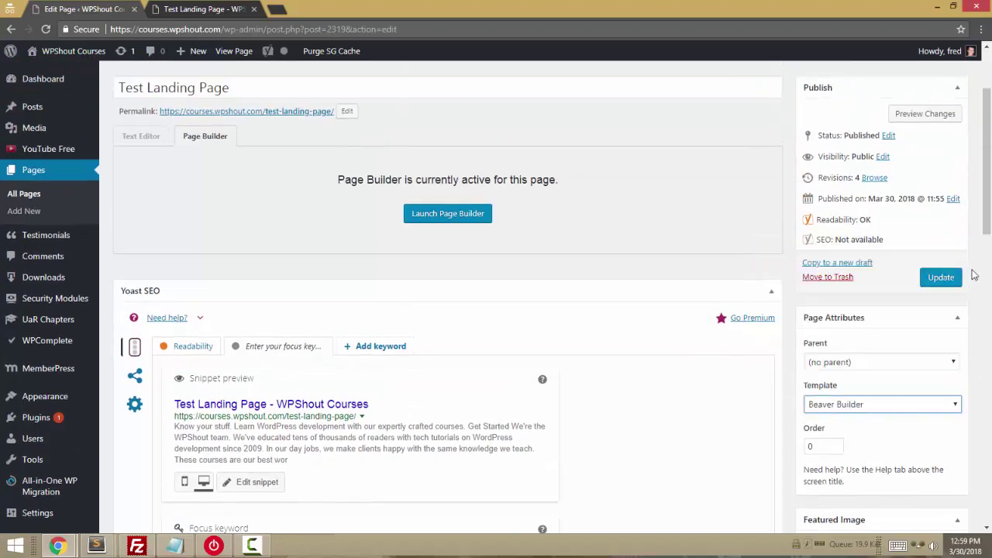
click(941, 278)
Reload the live landing page to confirm the hero now spans the full width.
click(216, 8)
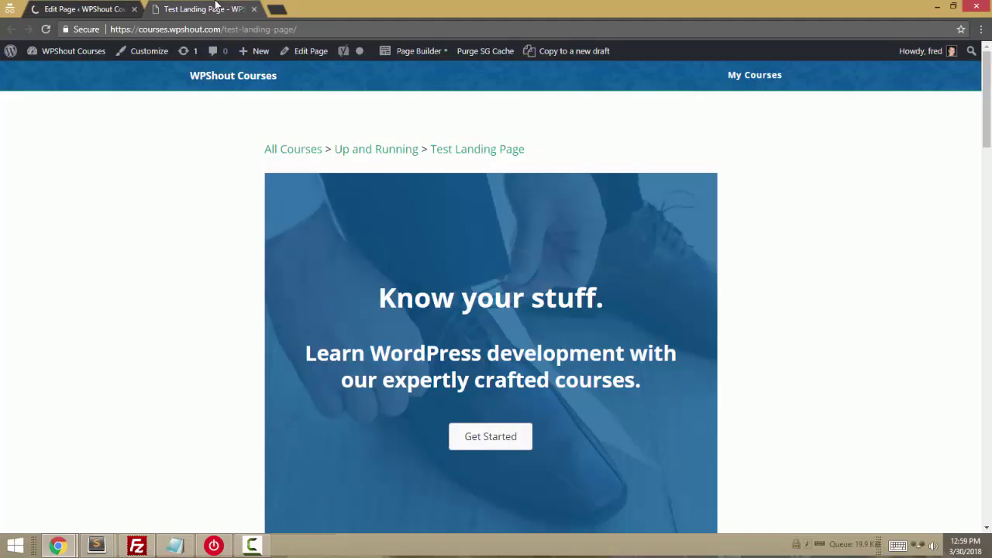
click(226, 29)
key(Return)
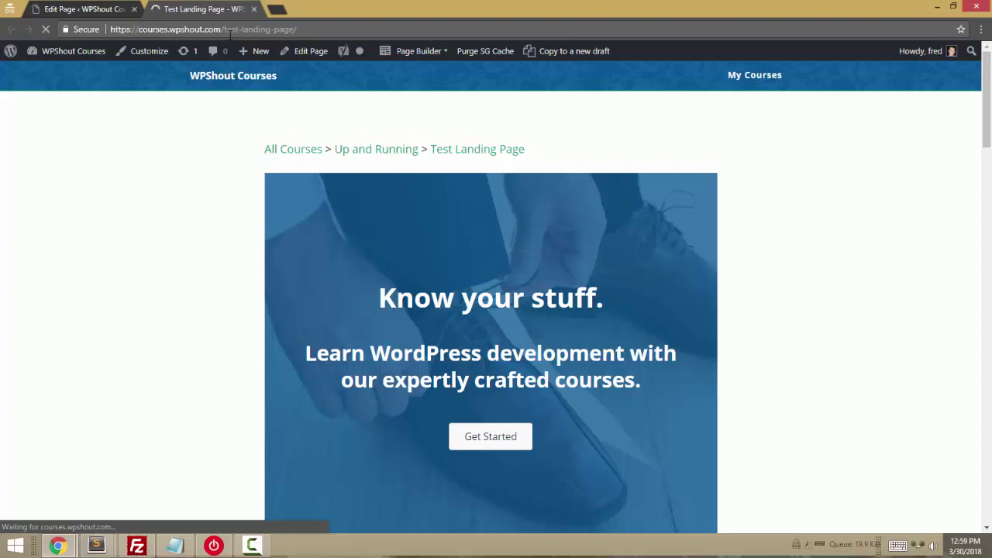
mouse_move(245, 54)
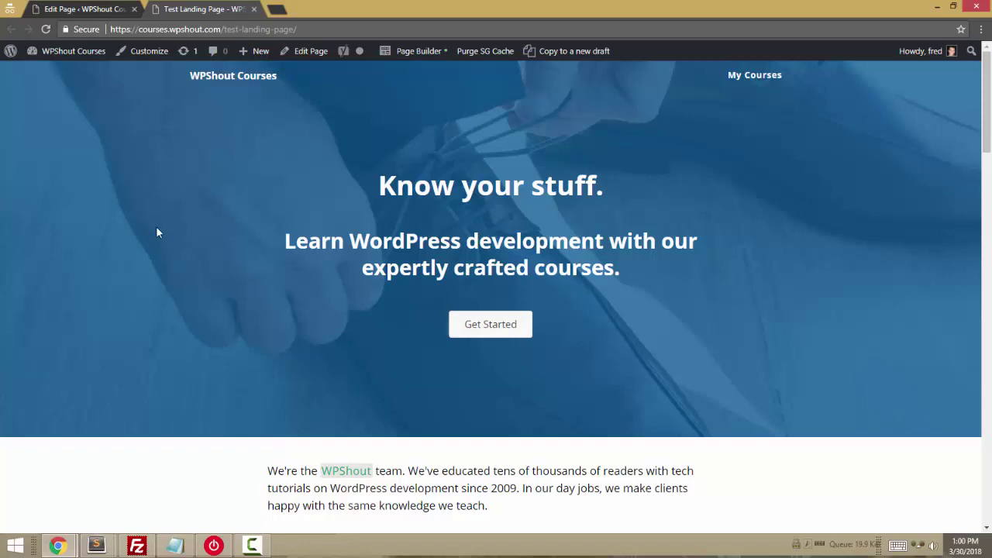
scroll(155, 220, down, 8)
scroll(155, 209, up, 8)
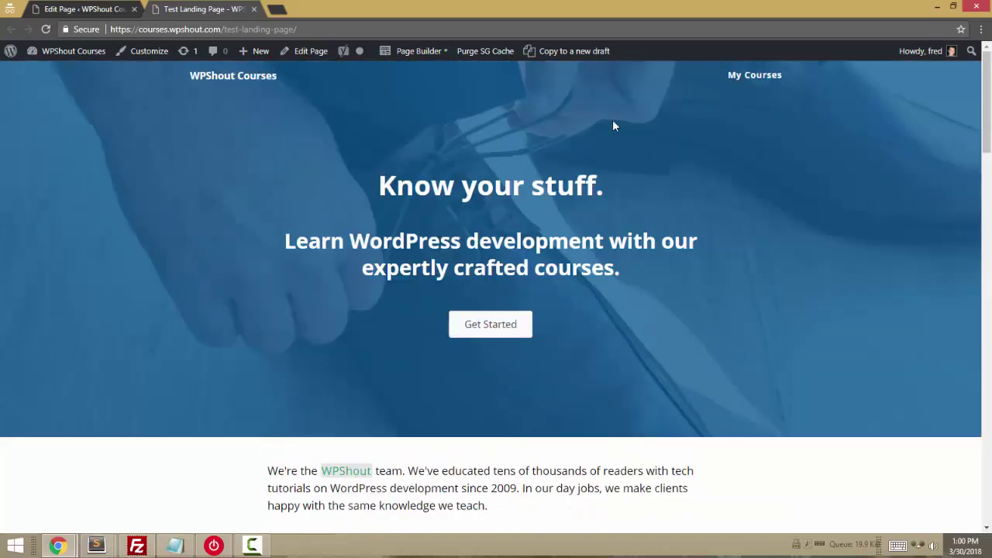